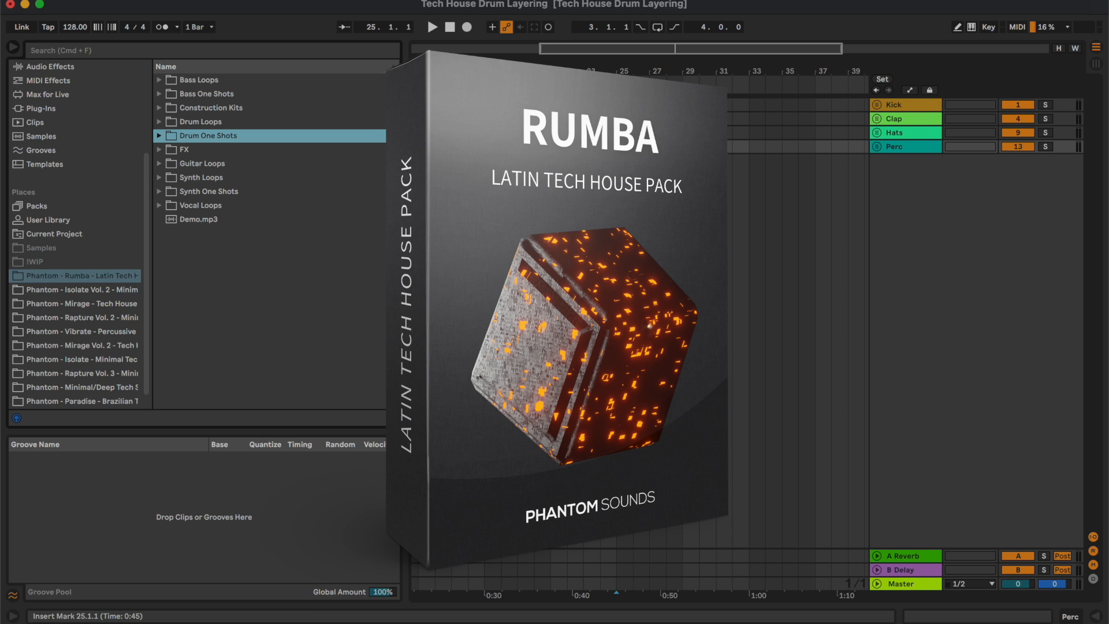
- Unfold the Kick, Clap, Hats and Perc groups and collapse all the tracks inside them to minimum height
left_click(896, 105)
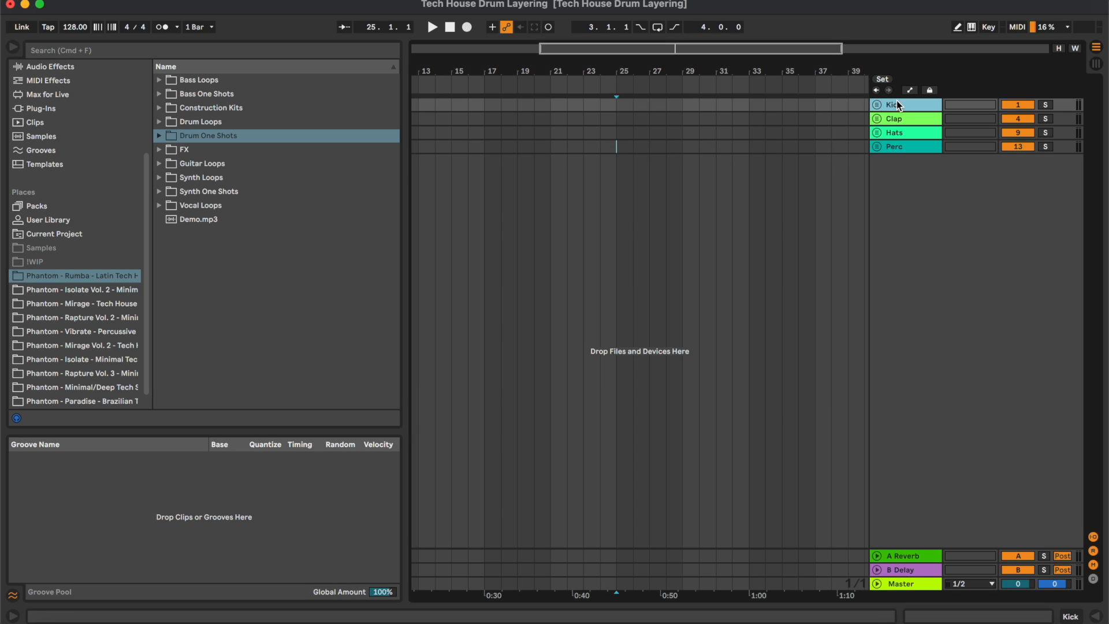
left_click(893, 147, "shift")
key("u")
left_click(909, 171)
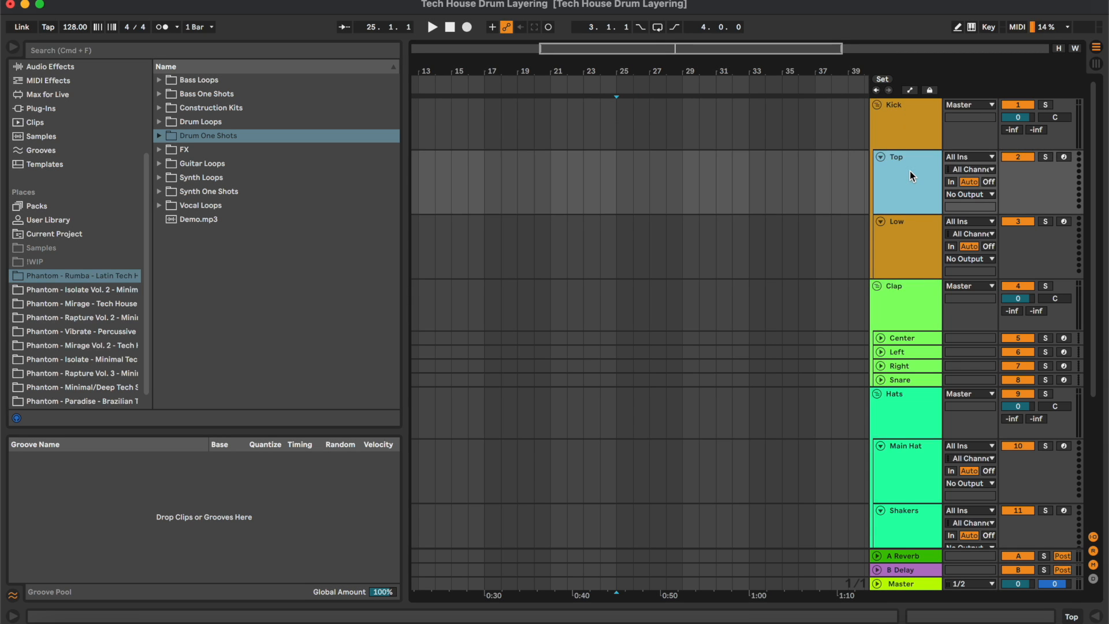
key("u")
left_click(909, 171)
key("u")
left_click(907, 398)
left_click(913, 481, "shift")
key("u")
left_click(903, 411)
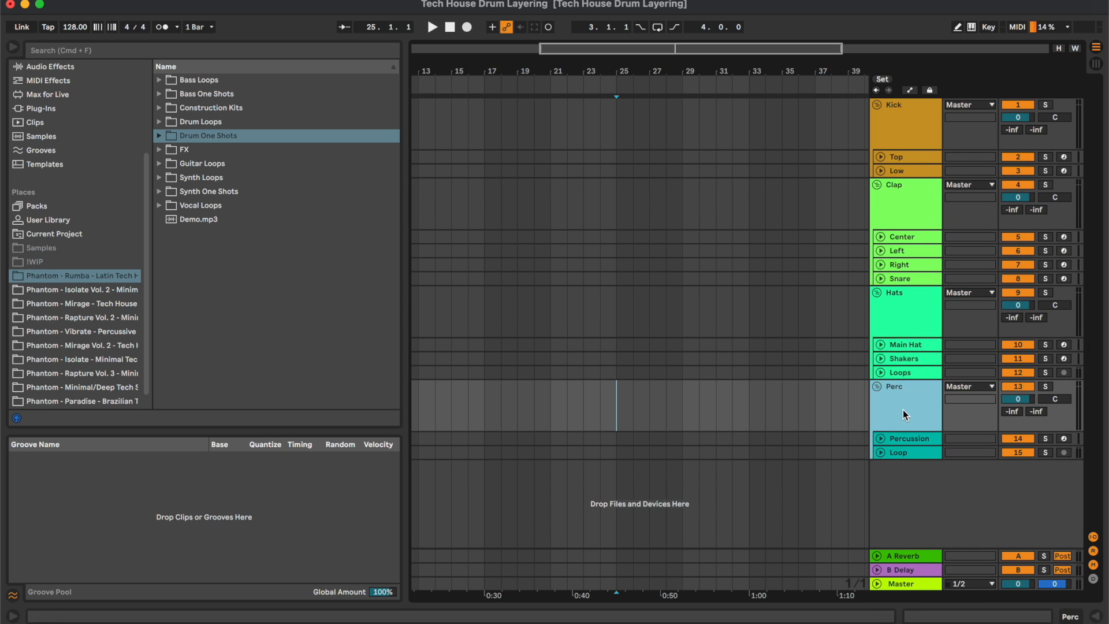
left_click(918, 313)
left_click(913, 136)
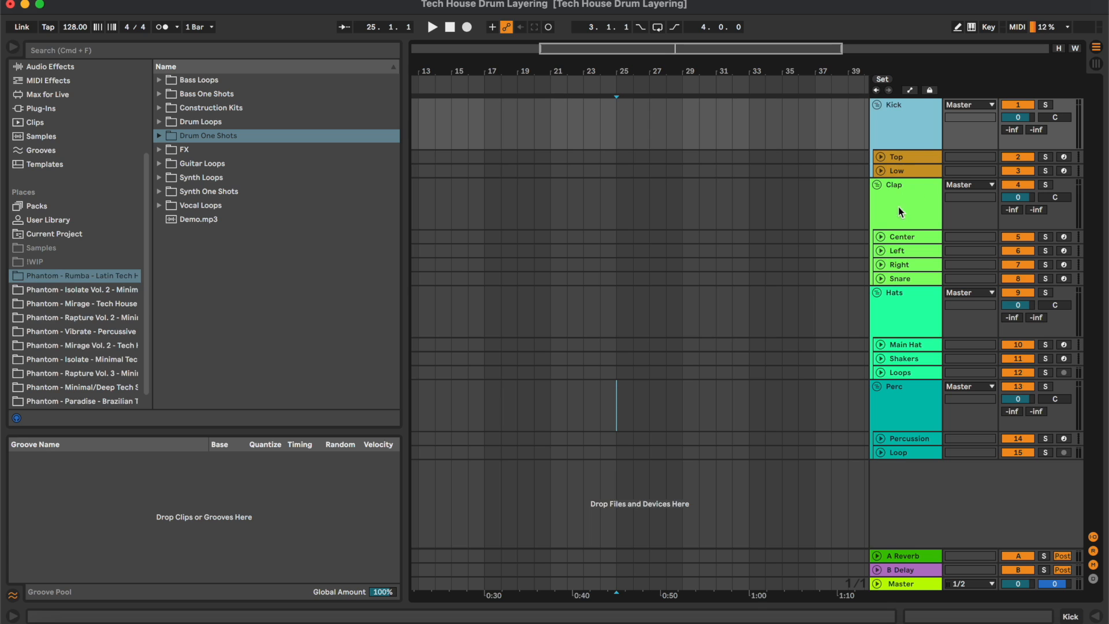
left_click(906, 186)
left_click(907, 292)
left_click(906, 415)
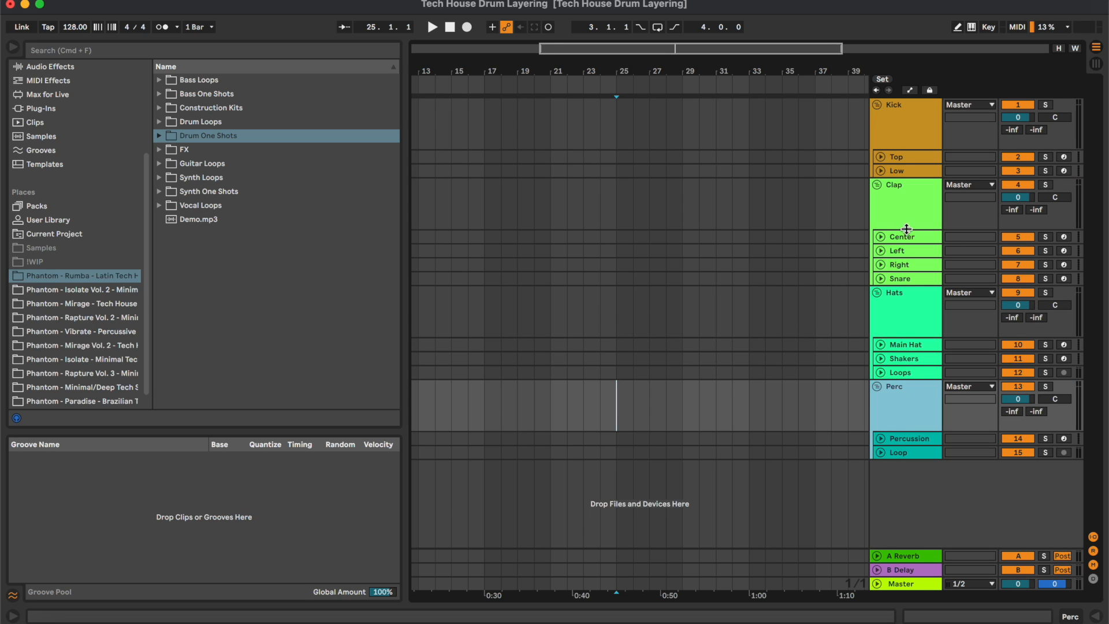
- Create an empty one-bar MIDI clip at bar 17 on the Kick group's Top track
left_click(897, 140)
scroll(635, 176, "left", 2)
left_click_drag(515, 154, 524, 153)
key("super+shift+m")
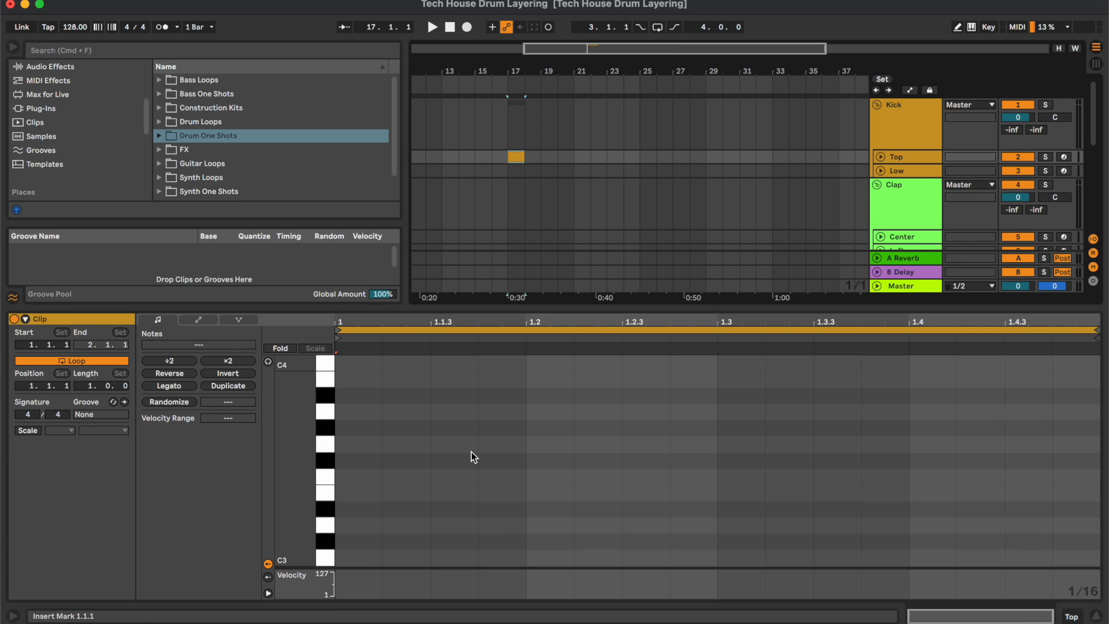
- Fill the Top clip with four quarter-note C3 notes, one on each beat of the bar
double_click(368, 559)
key("shift+Right")
key("shift+Right")
key("shift+Right")
key("super+d")
key("super+d")
key("super+d")
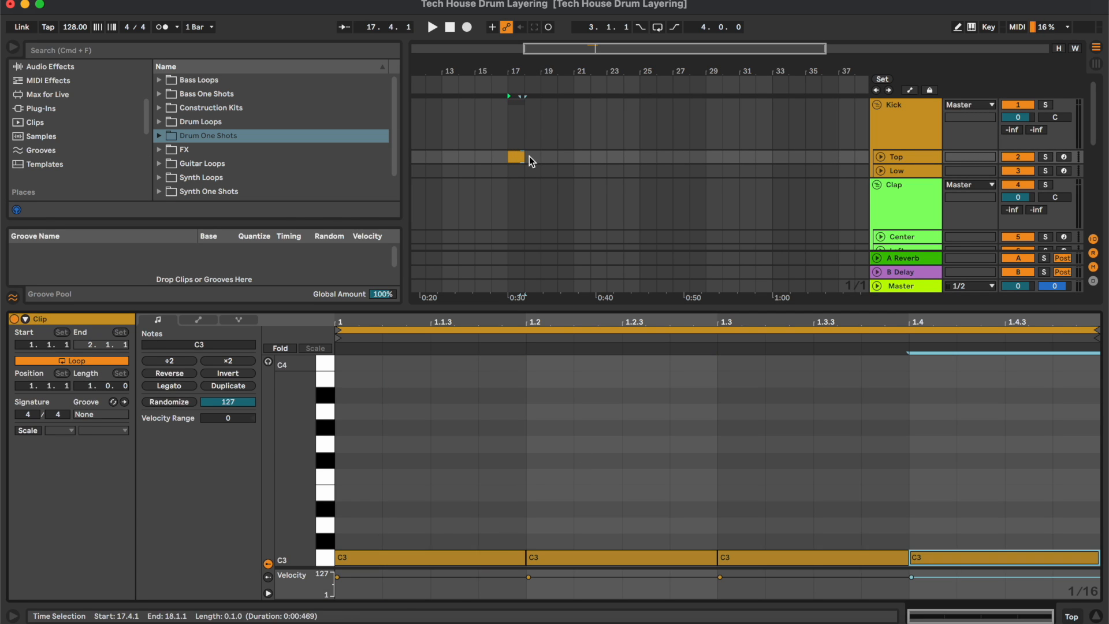
- Extend the Top clip to four bars, ending at bar 21, and loop the arrangement over that range
left_click_drag(524, 156, 576, 157)
key("super+l")
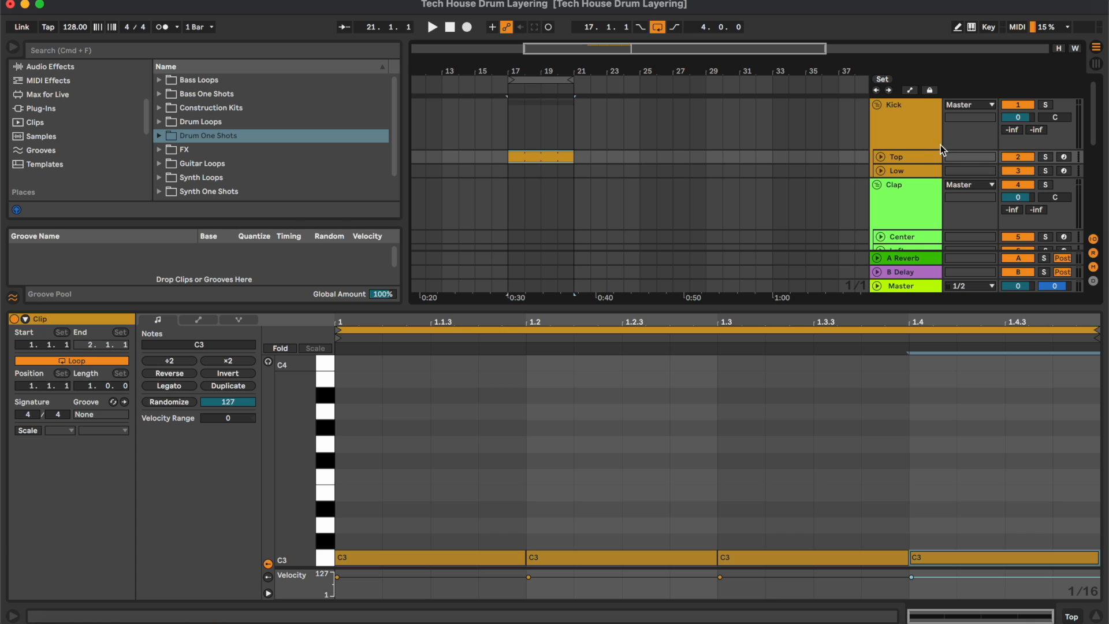
- Copy the four-bar Top clip onto the Low track below it and rename that track Main
double_click(906, 122)
left_click_drag(570, 52, 633, 174)
left_click(903, 153)
key("Down")
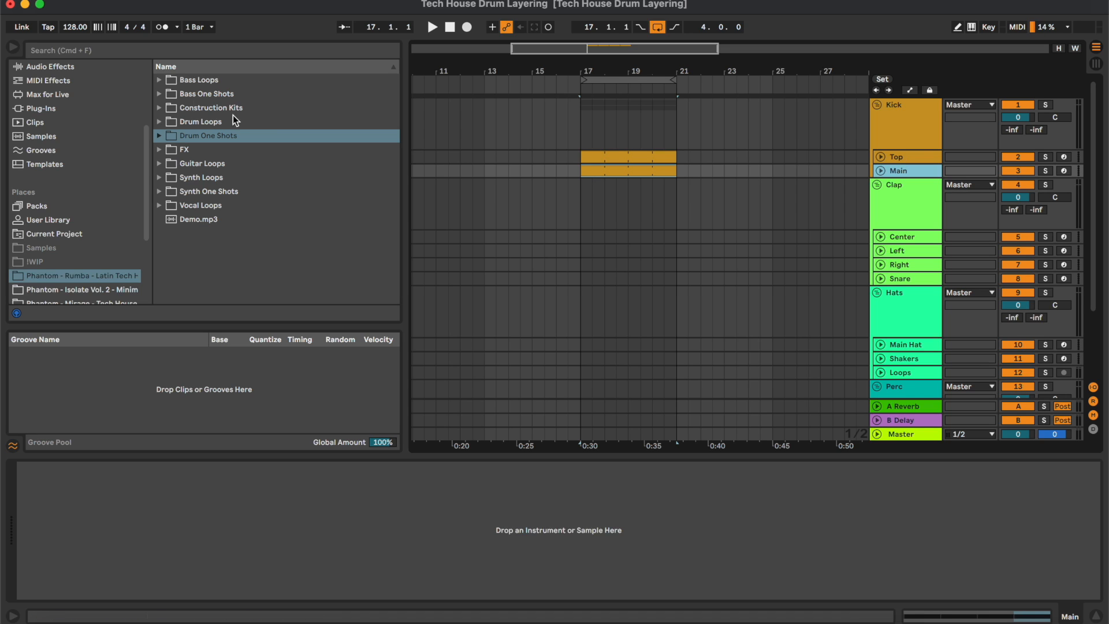
- Load Phantom - Rumba Kick 6.wav from the Drum One Shots Kicks folder onto the Main track
double_click(223, 140)
double_click(212, 177)
scroll(306, 225, "down", 3)
left_click(299, 181)
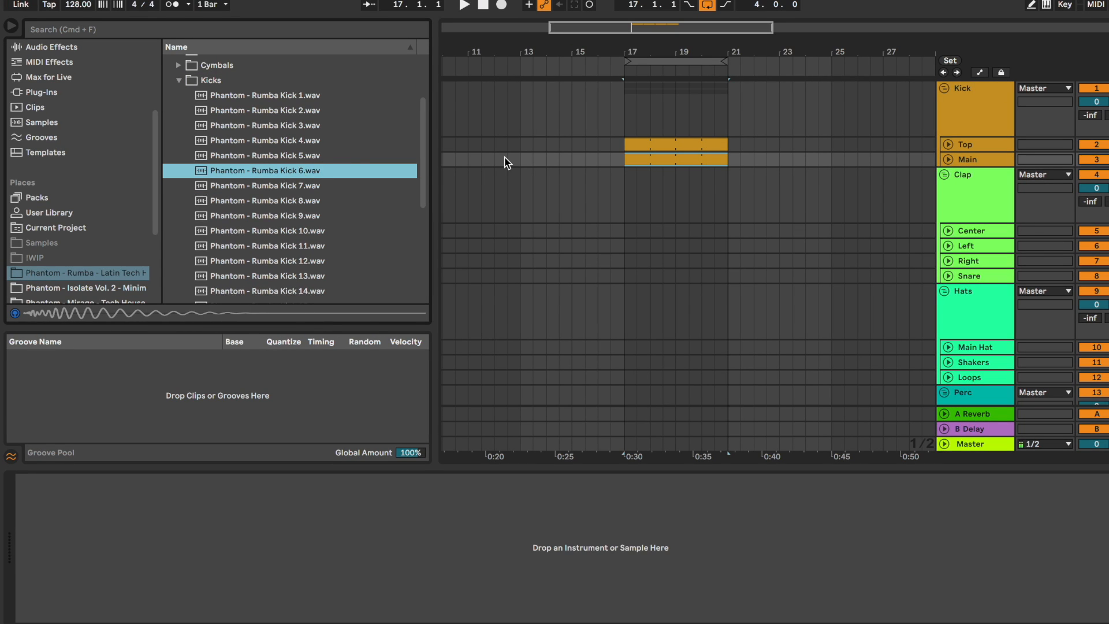
left_click_drag(284, 176, 384, 543)
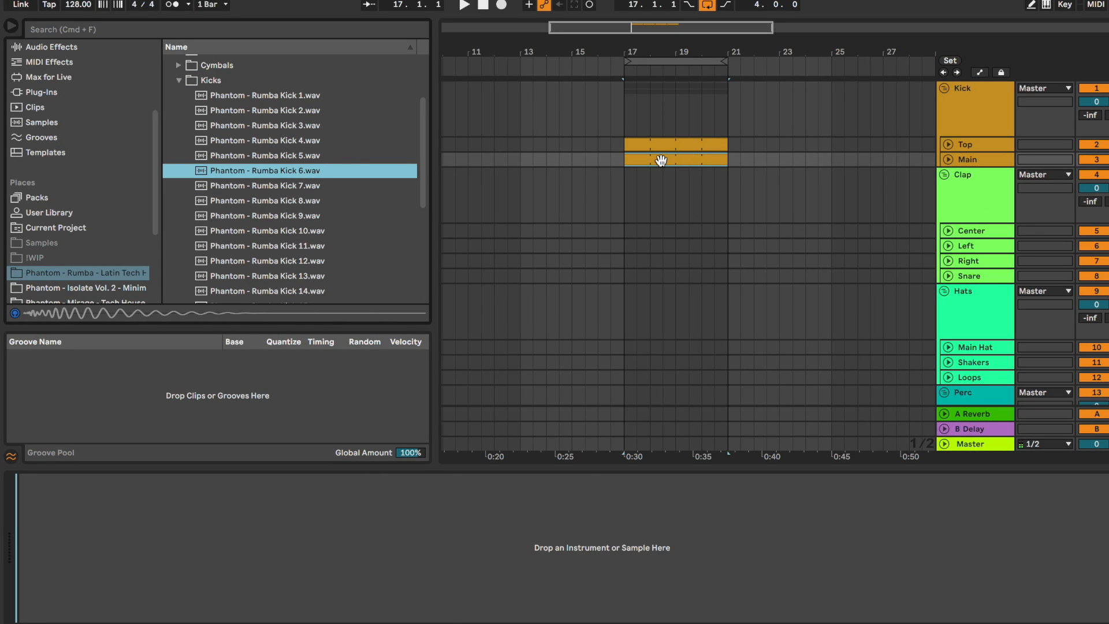
- Play the loop to hear the main kick and expand the Main track
key("space")
key("plus")
key("plus")
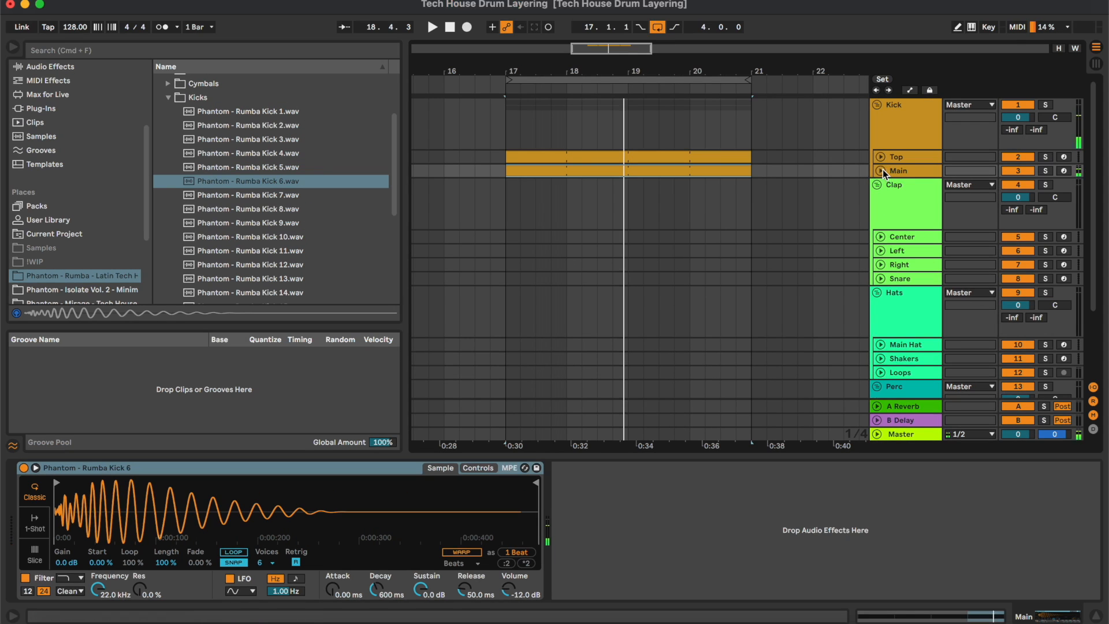
left_click(947, 159)
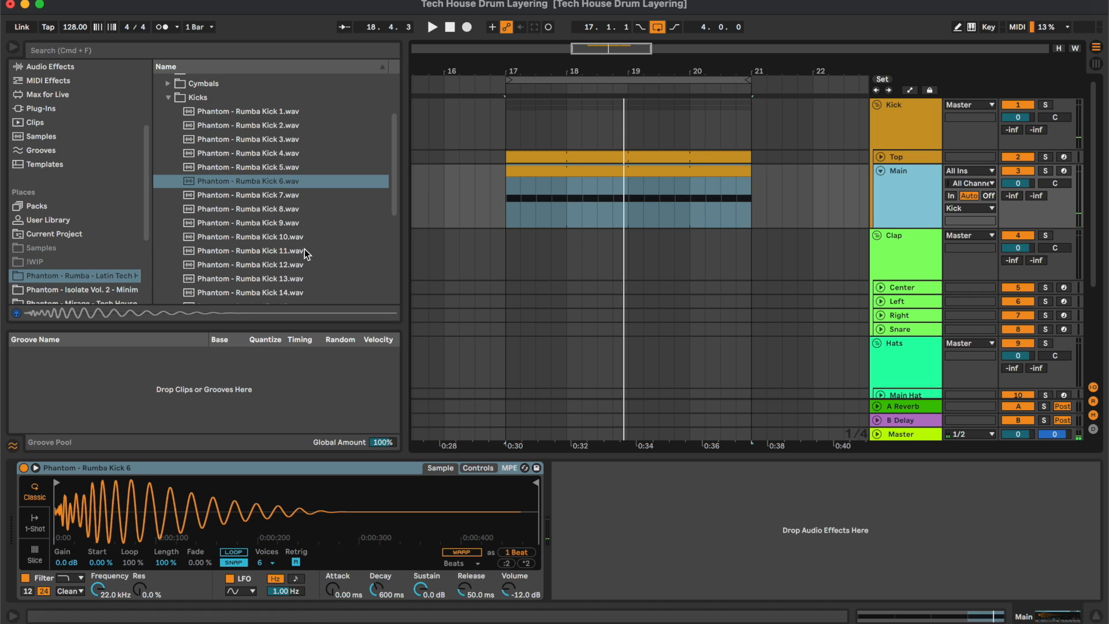
- Audition further kick samples and load Phantom - Rumba Kick 14.wav onto the Top track
scroll(318, 254, "down", 3)
left_click(289, 218)
key("Down")
key("Down")
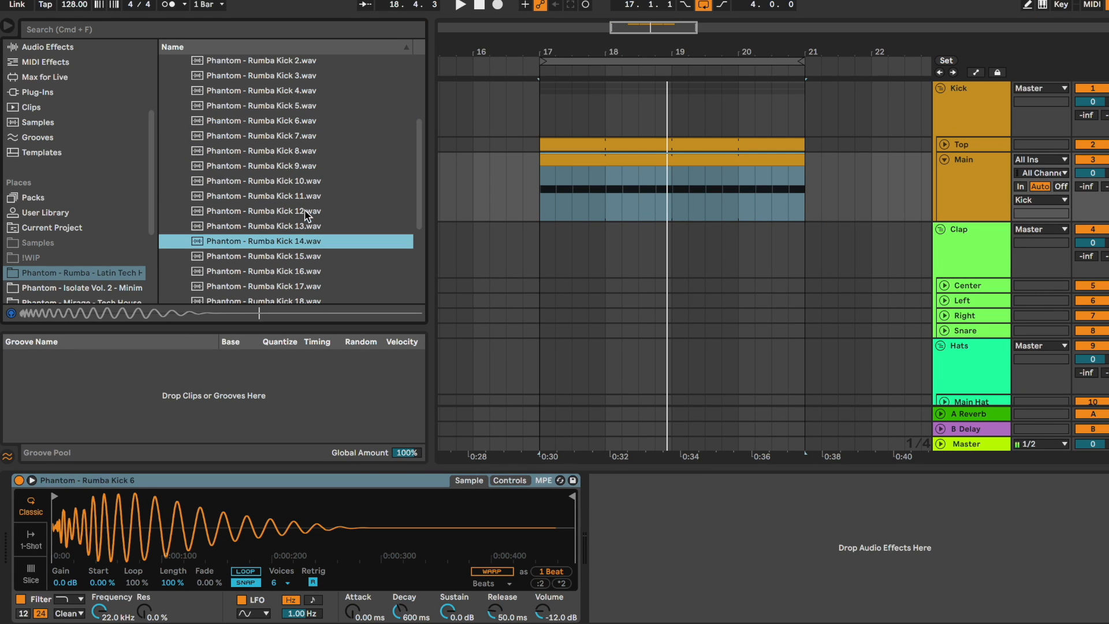
key("Down")
key("Up")
left_click(963, 145)
left_click_drag(300, 243, 278, 514)
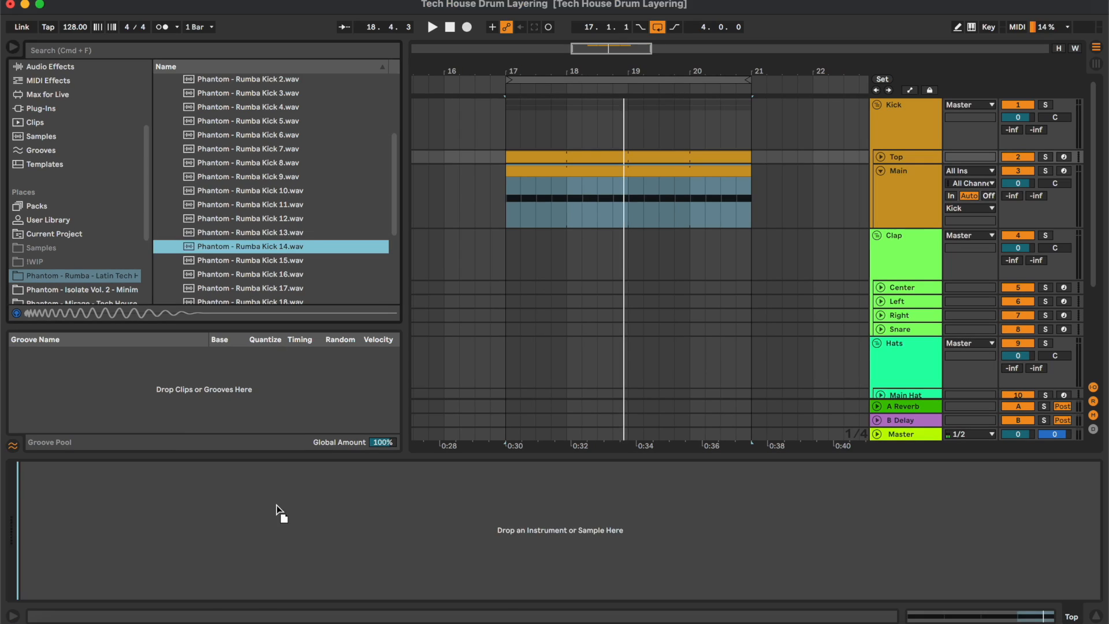
- Add an EQ Eight from the EQ & Filters audio effects to the Top track
scroll(81, 144, "up", 3)
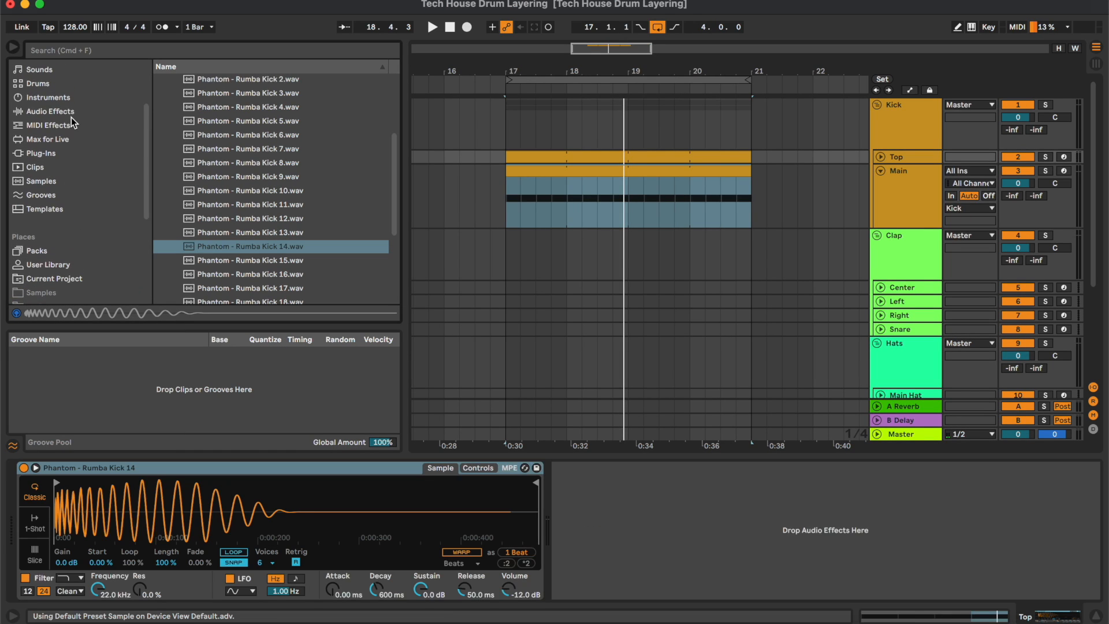
left_click(50, 111)
left_click(221, 120)
left_click(225, 163)
left_click_drag(225, 164, 835, 489)
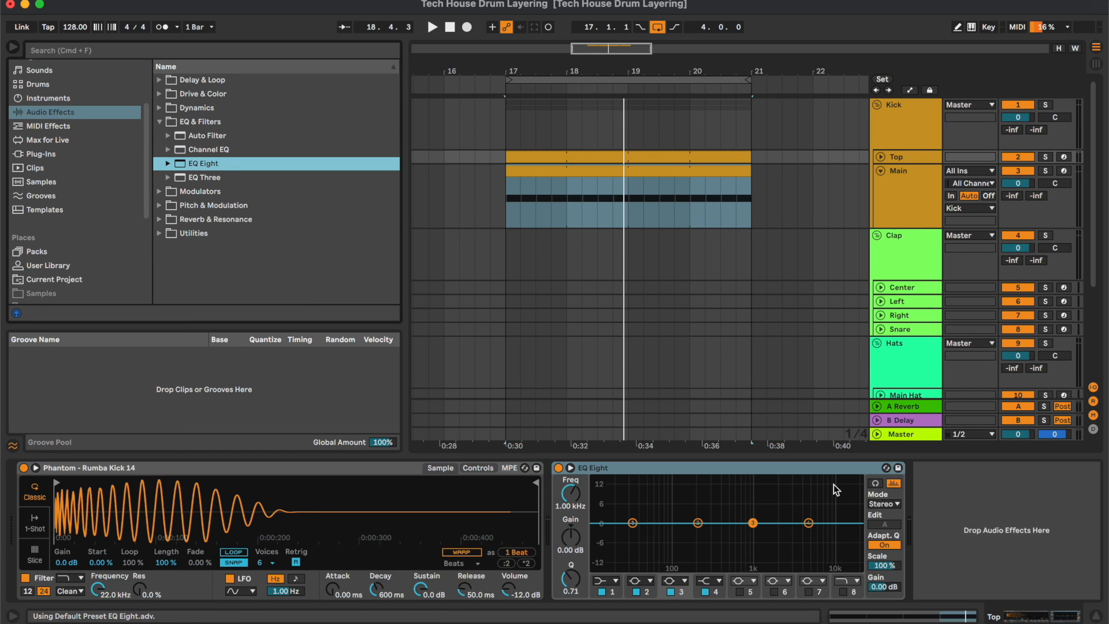
- Solo the Top track, play the loop, and turn EQ Eight band 2 into a low cut at about 742 Hz
left_click(914, 157)
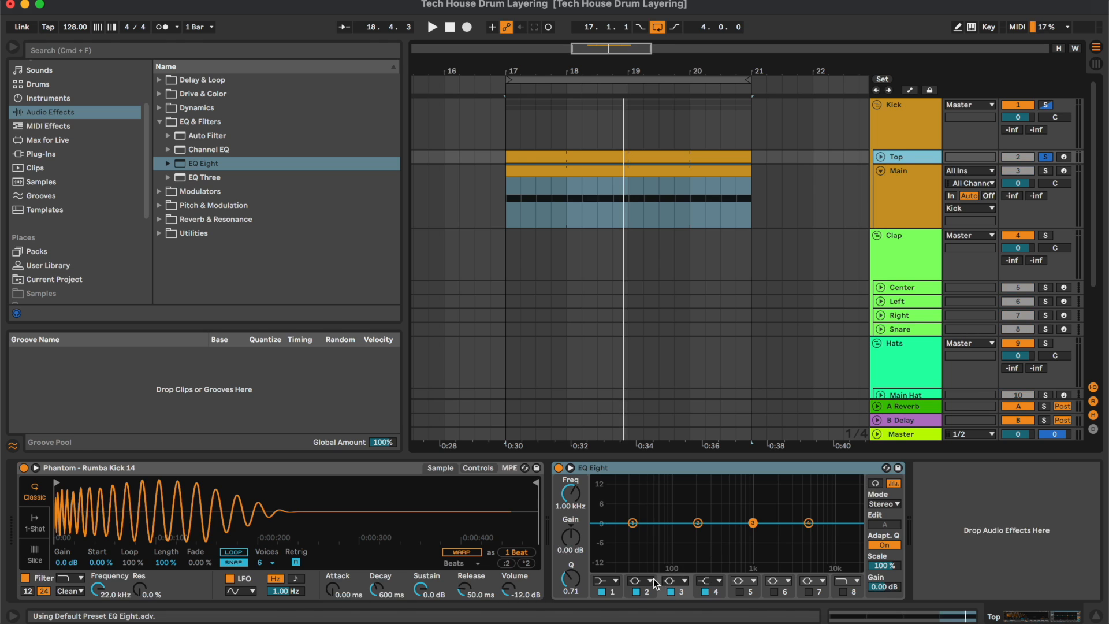
key("space")
left_click(645, 580)
left_click(643, 507)
left_click_drag(697, 533, 793, 557)
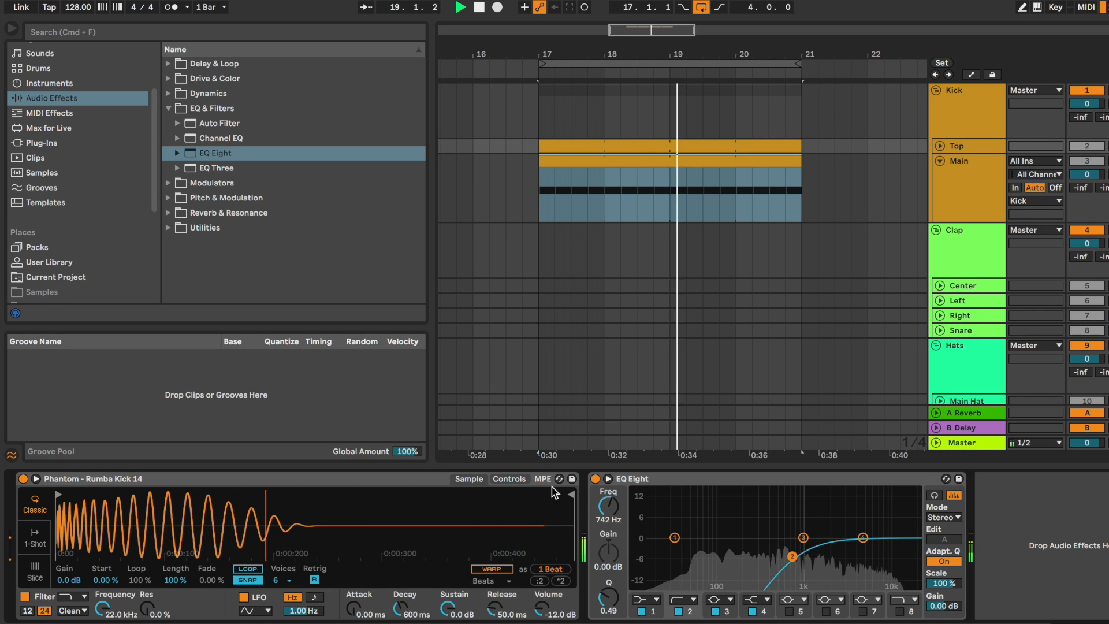
- Set the Top kick's sampler to 1-Shot with a 250 ms fade-out and trim the sample to its short opening attack
left_click(35, 536)
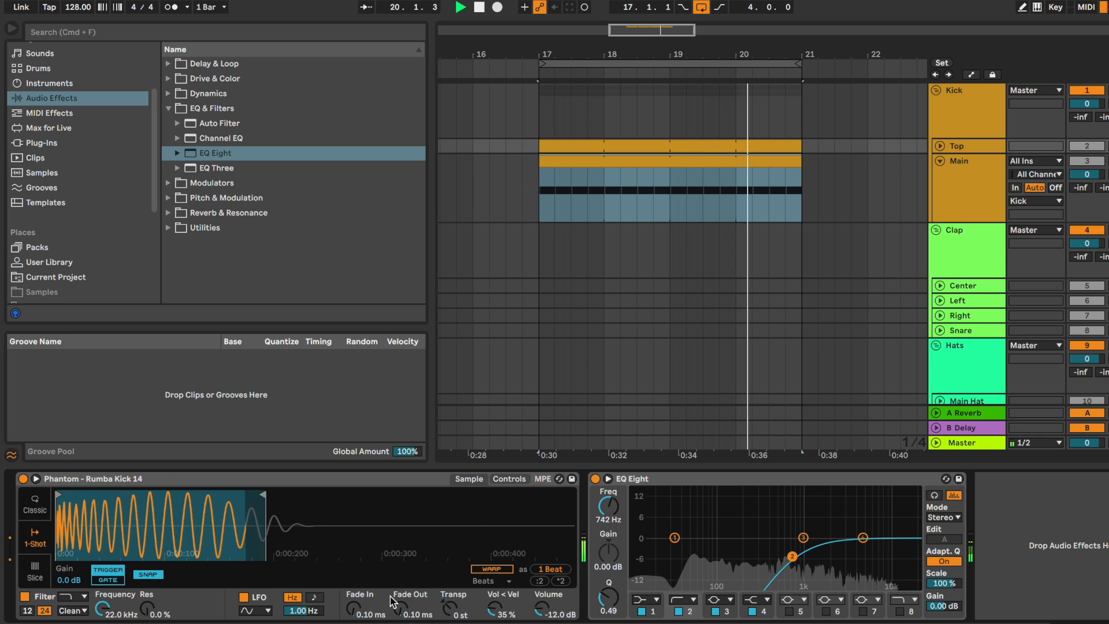
left_click_drag(390, 600, 323, 519)
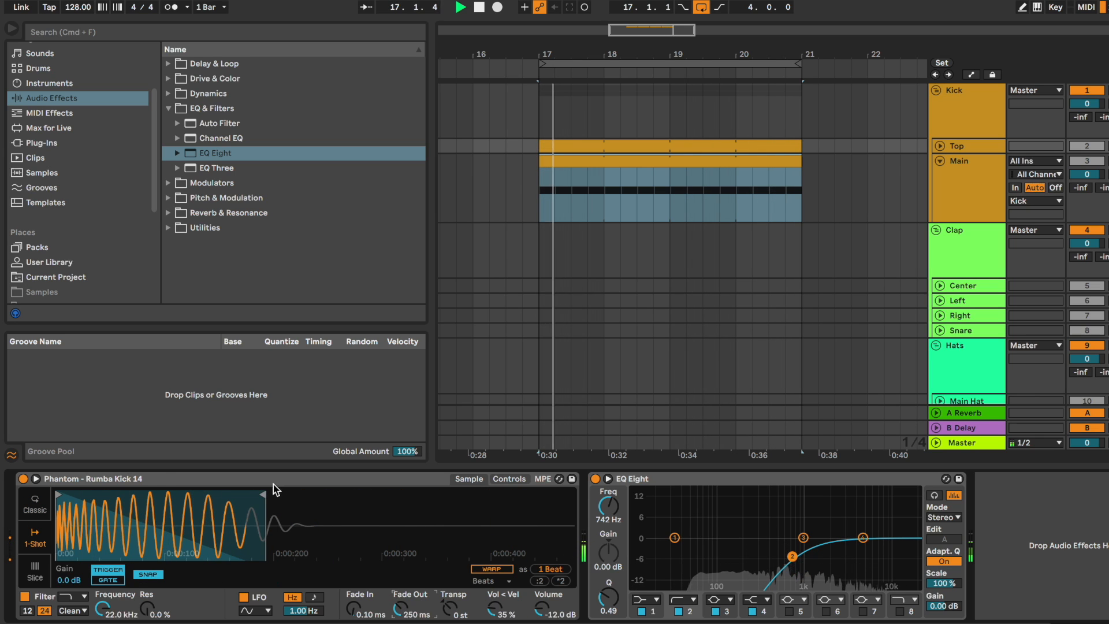
left_click_drag(263, 495, 115, 498)
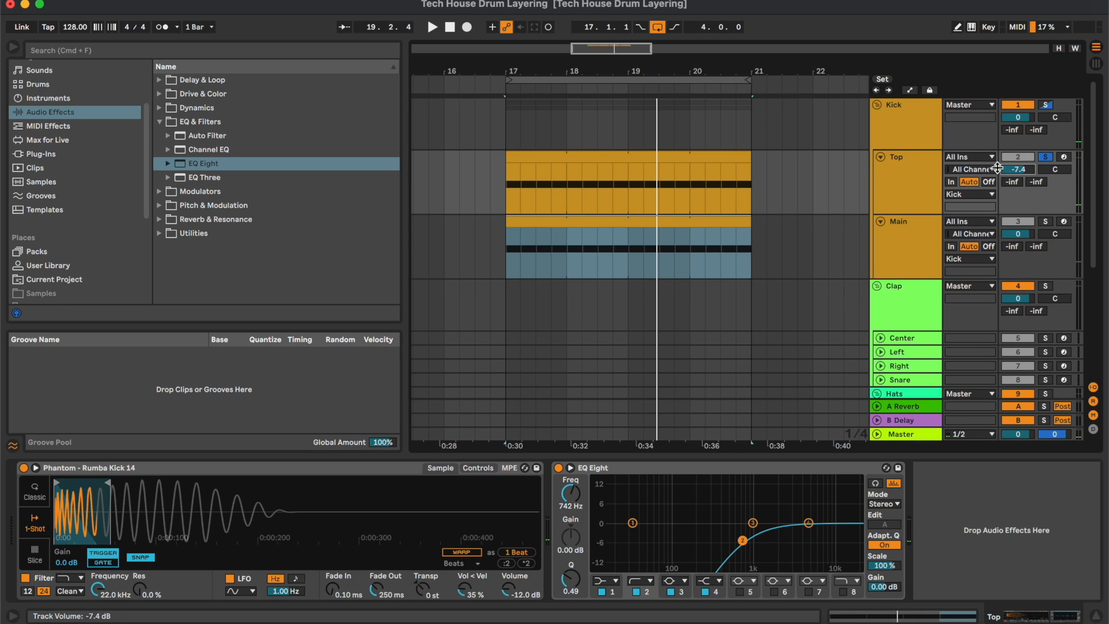
- Unsolo the Top track and lower its volume to -8.5 dB against the Main kick
left_click(914, 189)
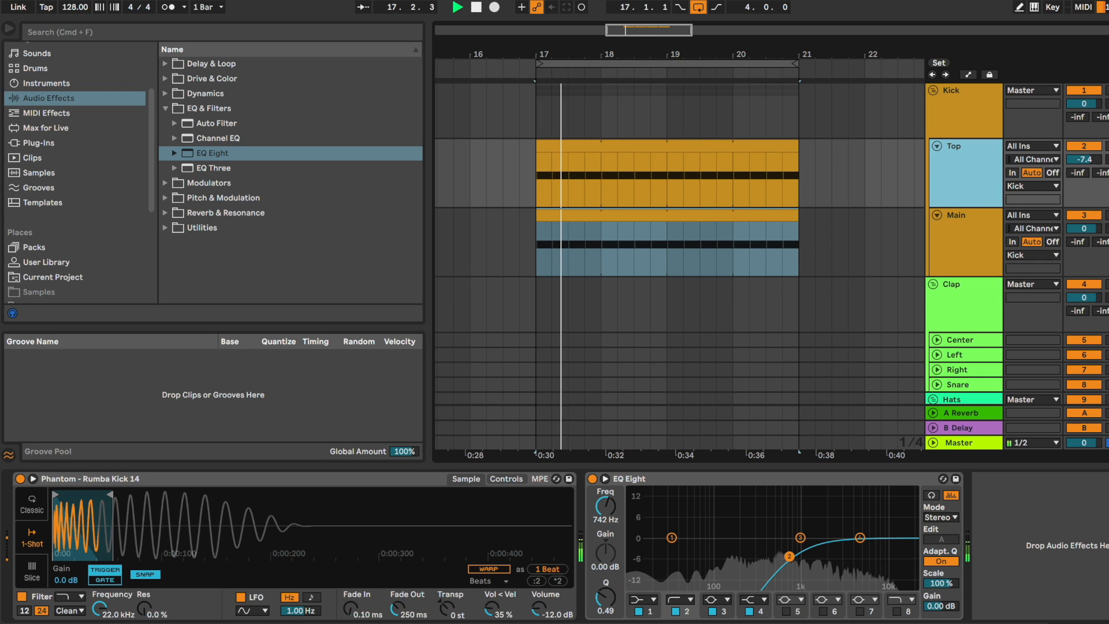
left_click_drag(1083, 159, 1083, 165)
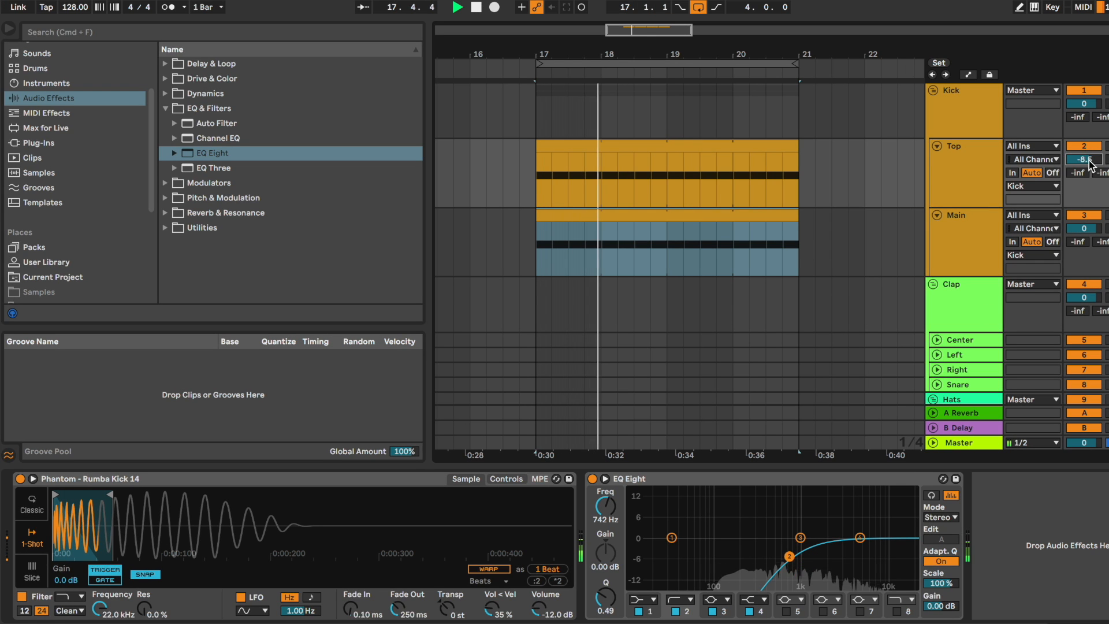
- Add an EQ Eight to the Main track and enable band 8 as a high cut at about 3.44 kHz
left_click(992, 234)
double_click(237, 153)
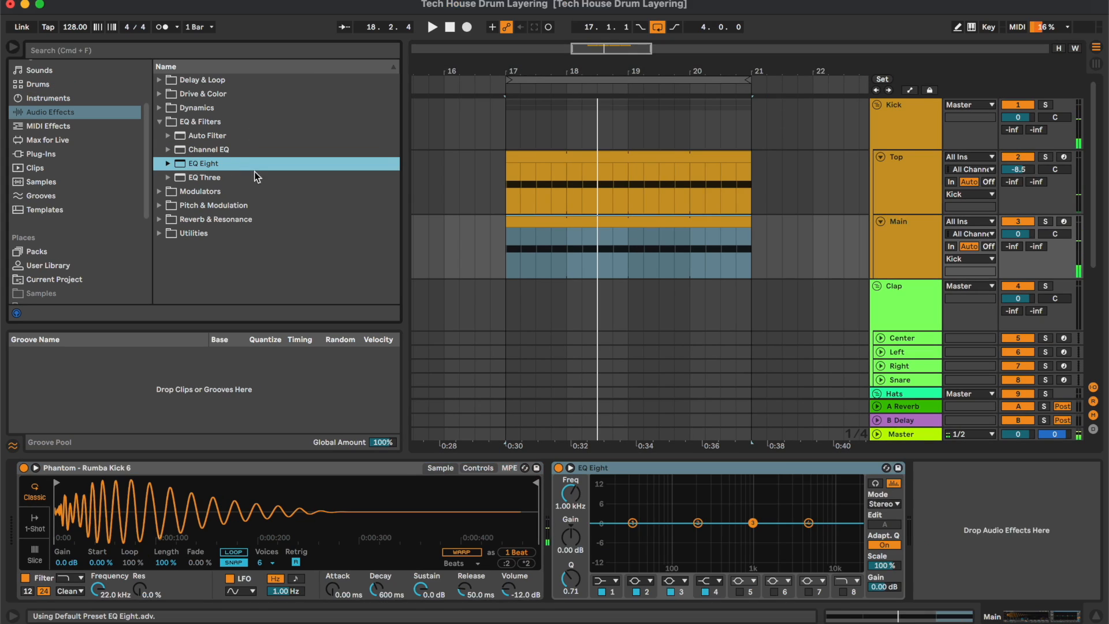
left_click(844, 592)
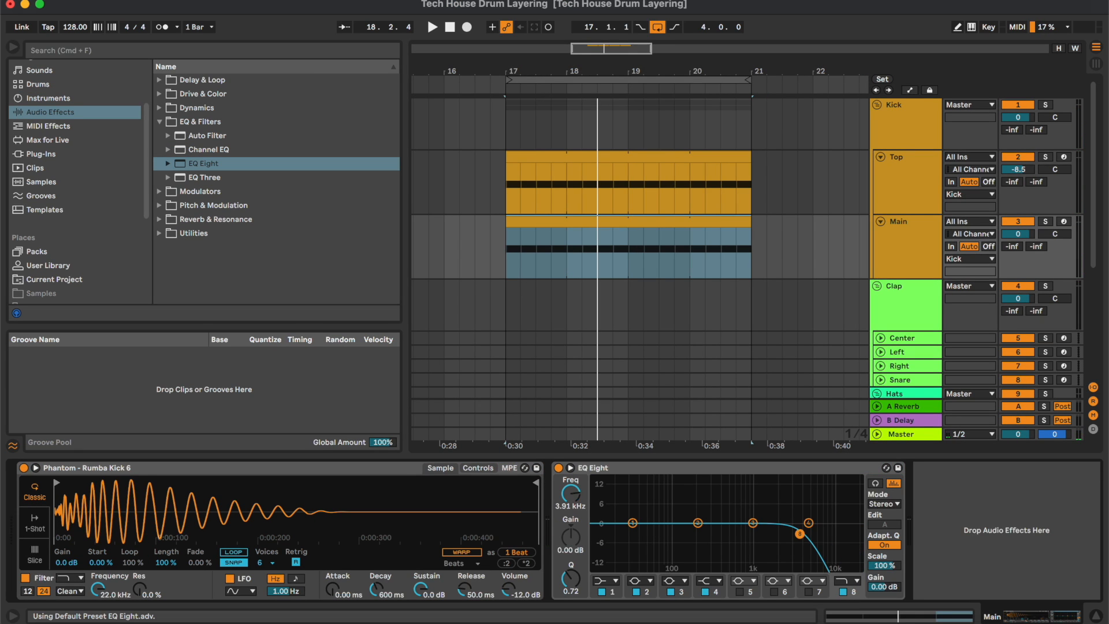
left_click_drag(799, 532, 795, 533)
- Balance the kick layers during playback, setting the Main track's volume to -1.0 dB and the Top track's to -10.7 dB
key("space")
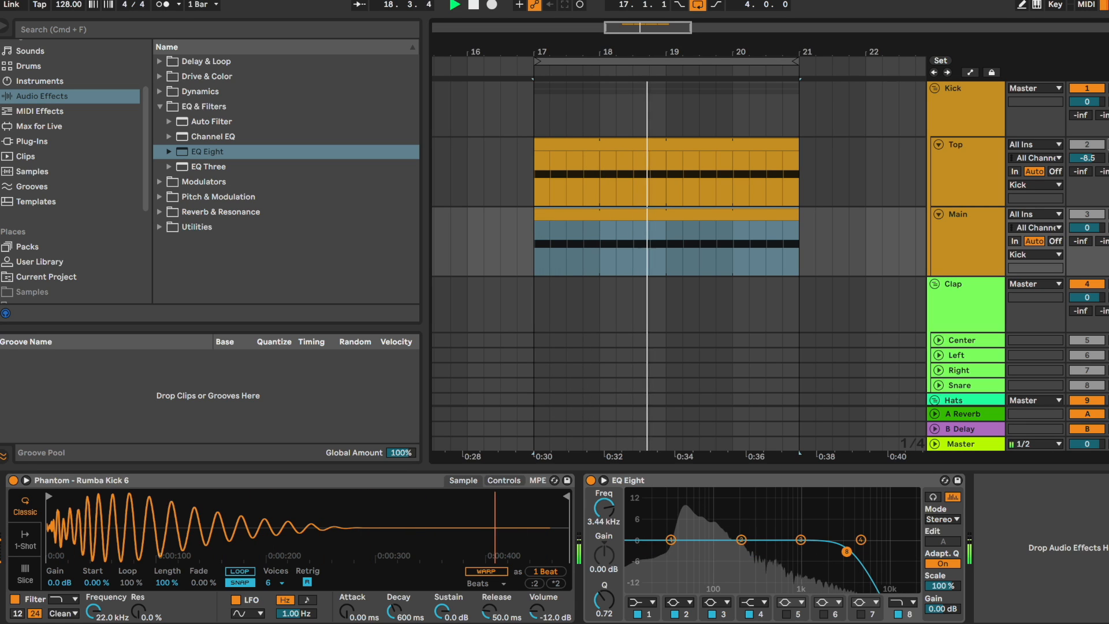
left_click(973, 241)
left_click_drag(1083, 228, 1083, 229)
left_click_drag(1087, 160, 1087, 166)
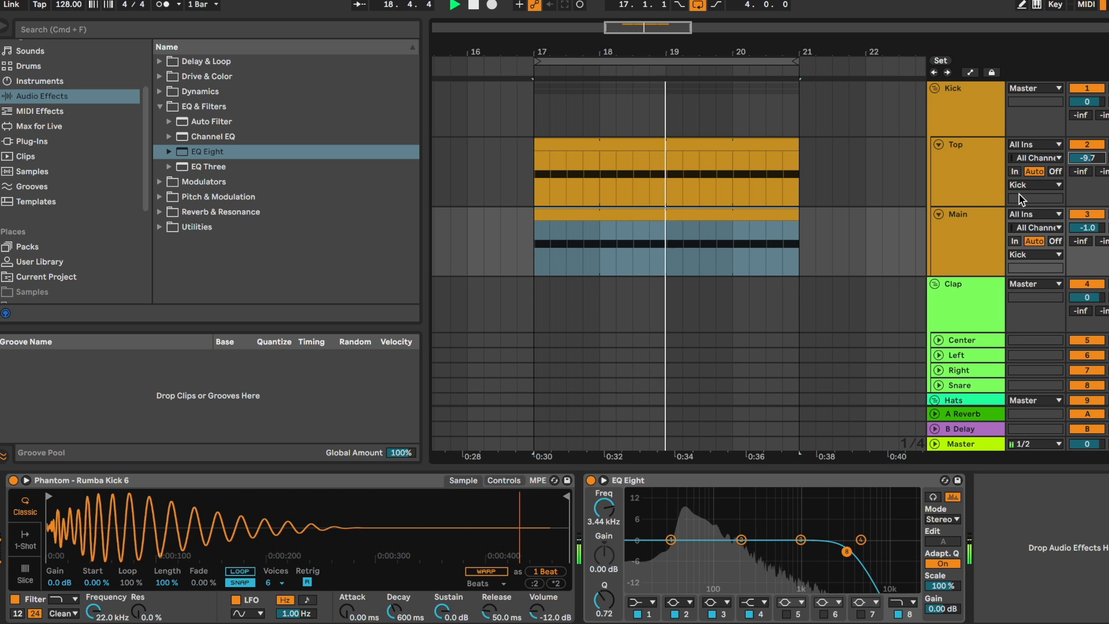
left_click(976, 162)
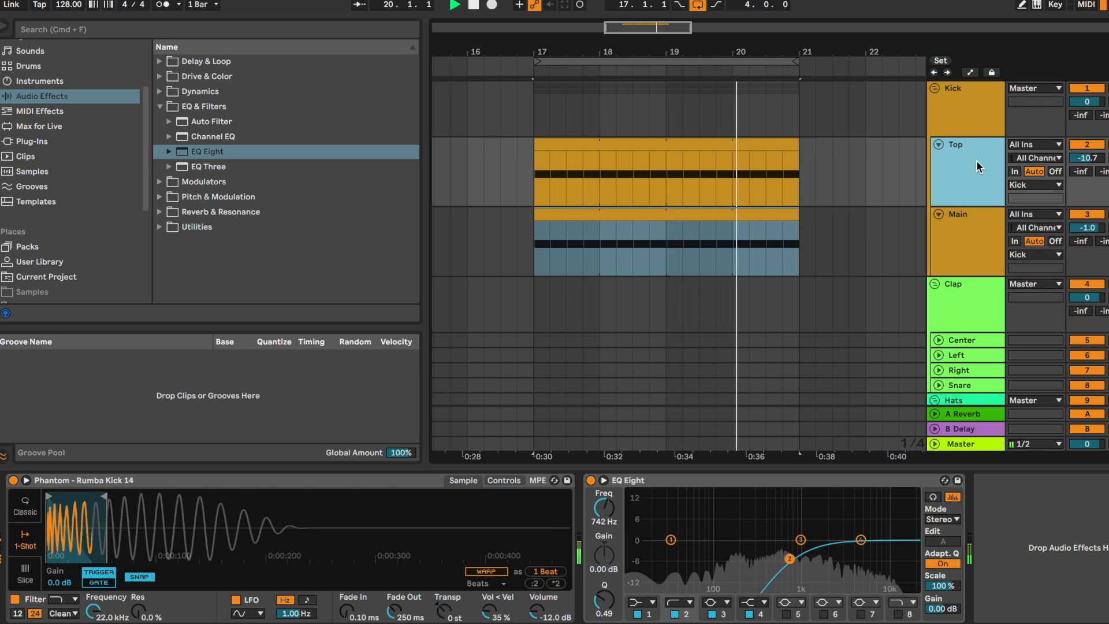
key("Down")
key("space")
- Stop playback and collapse the Top and Main kick tracks to minimum height
left_click(918, 178)
left_click(899, 241, "shift")
key("u")
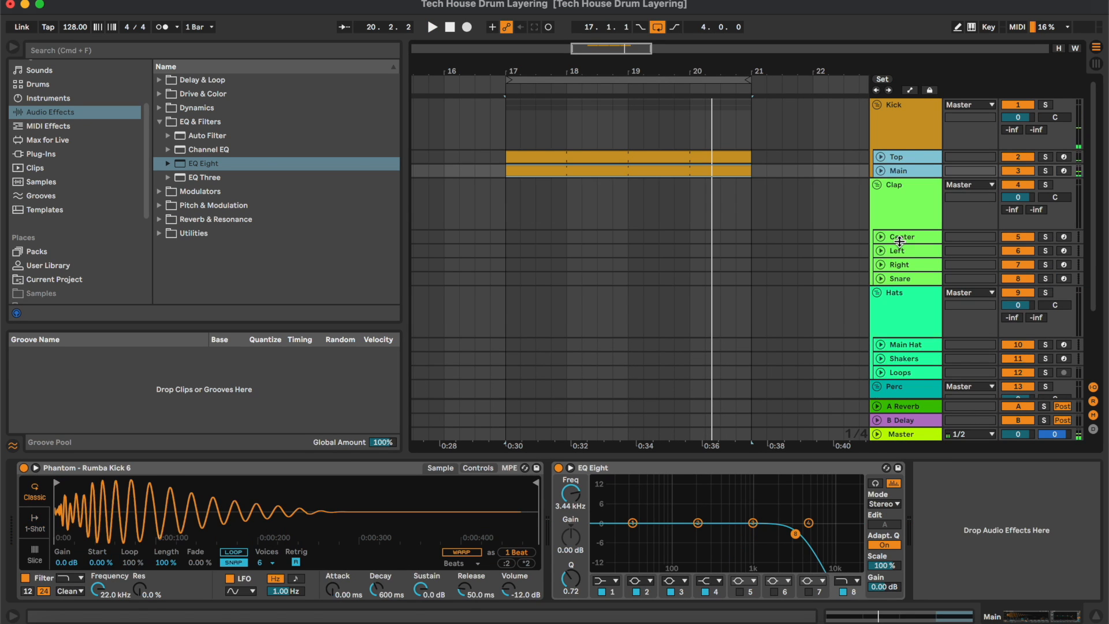
- Create a one-bar looping MIDI clip on the Clap group's Center track, spanning bars 17 to 21
left_click(706, 213)
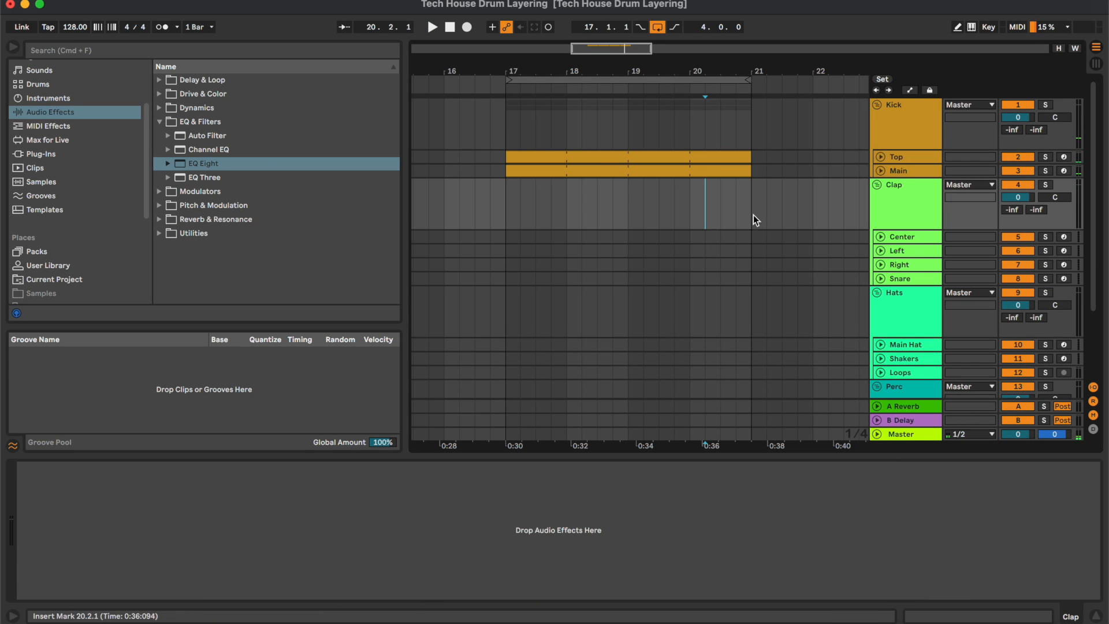
left_click(900, 238)
left_click_drag(505, 235, 734, 236)
key("super+shift+m")
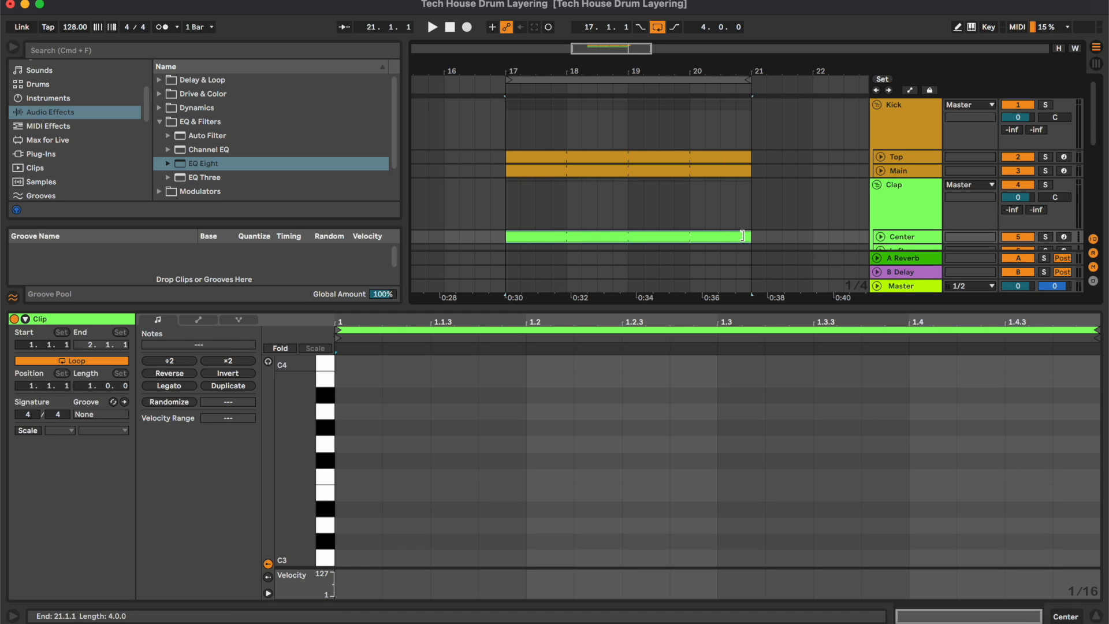
- Add C3 notes on beats 2 and 4 of the Center clap clip
double_click(548, 557)
left_click(900, 453)
double_click(915, 558)
left_click(908, 250)
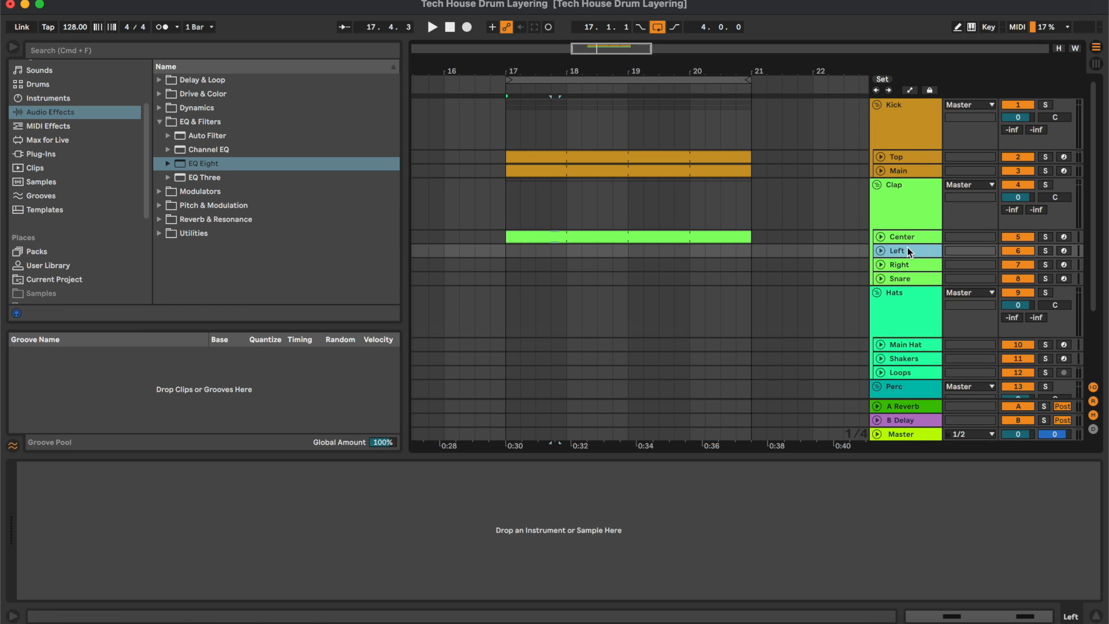
key("Up")
left_click(908, 251)
left_click(909, 264)
left_click(910, 279)
left_click(918, 238)
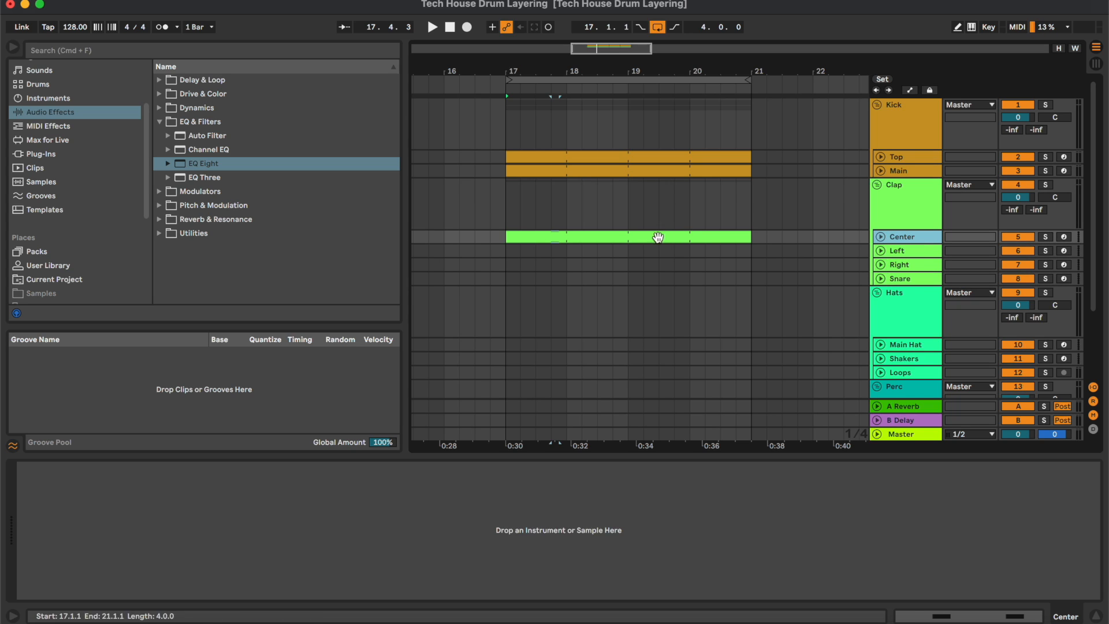
left_click(678, 236)
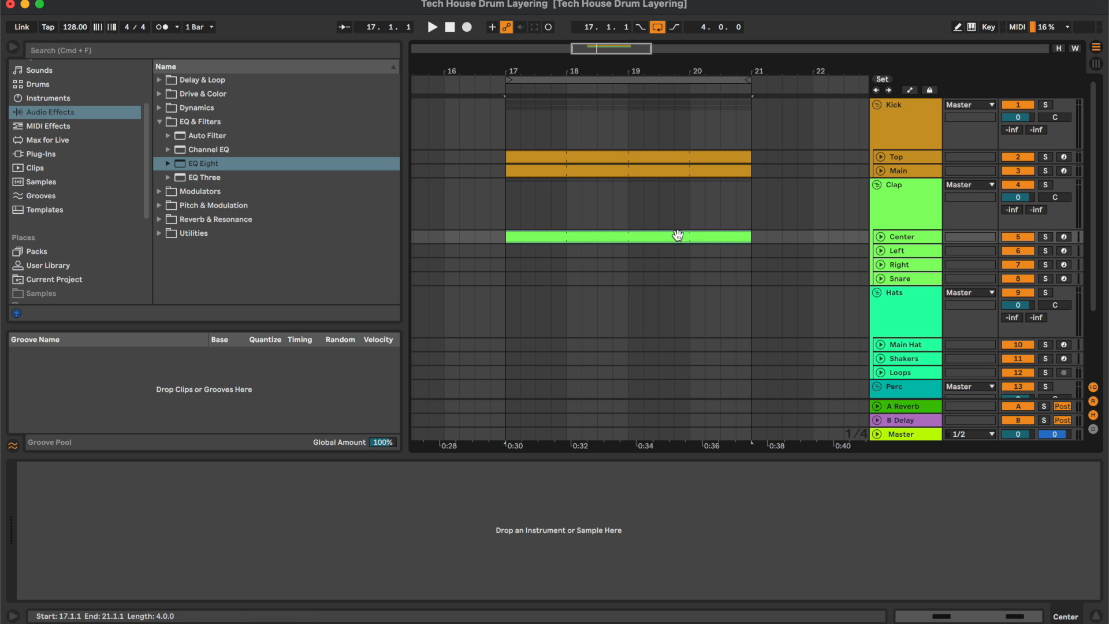
left_click(894, 245)
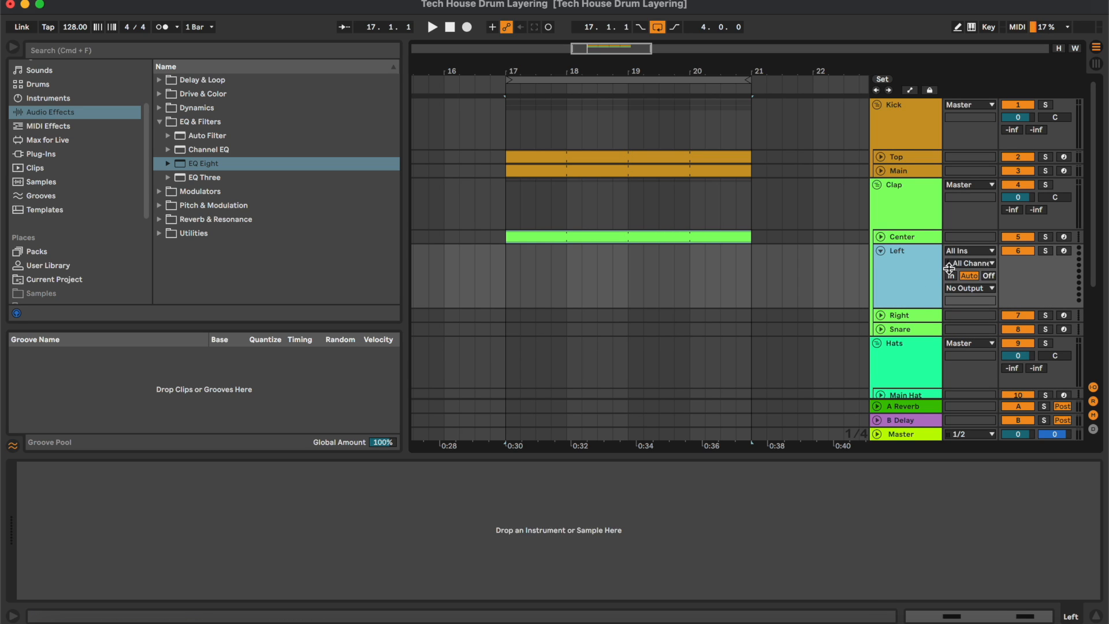
left_click(899, 316)
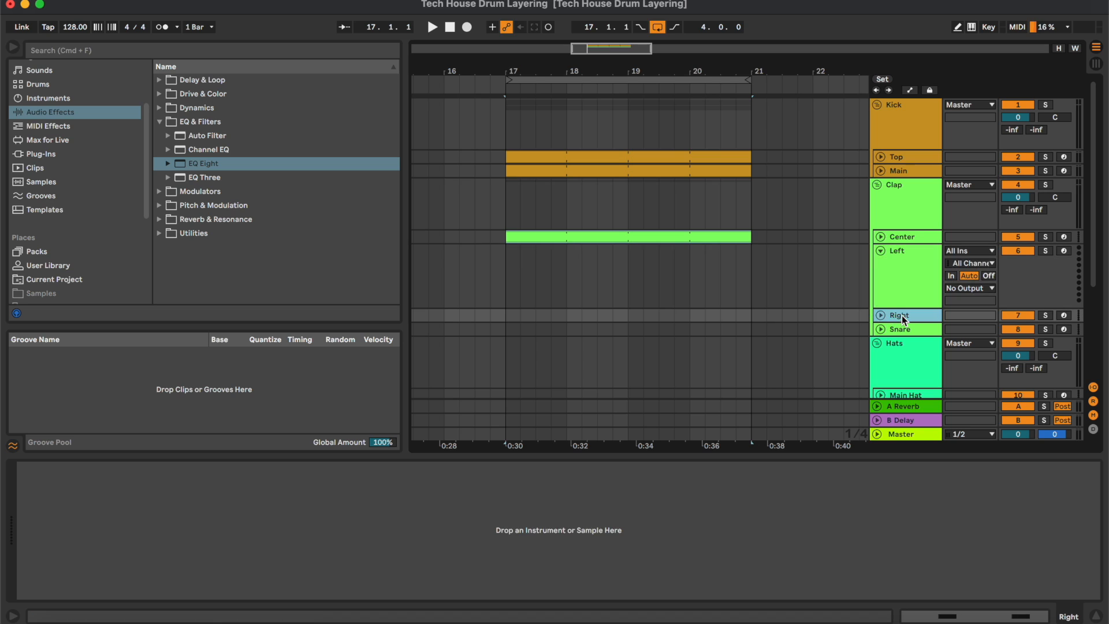
left_click(905, 299)
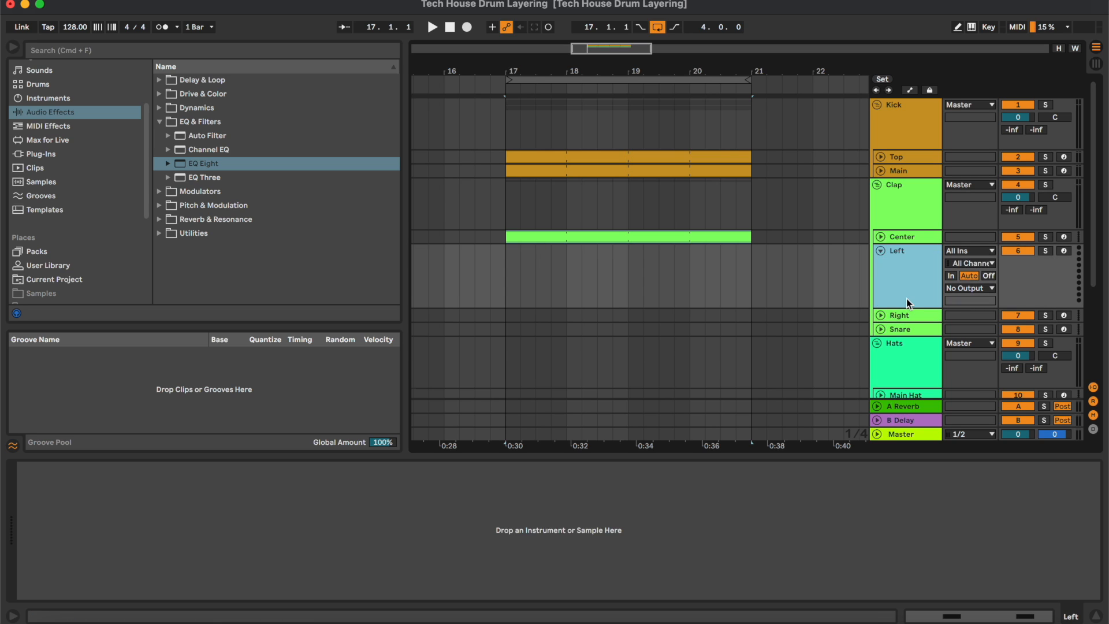
key("super+z")
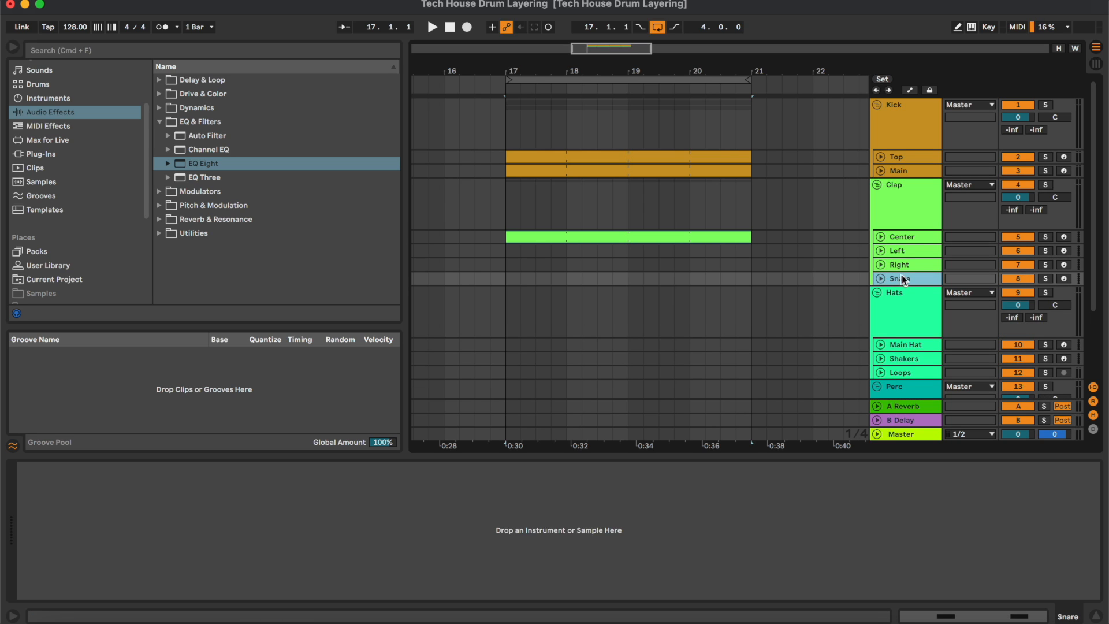
left_click(924, 240)
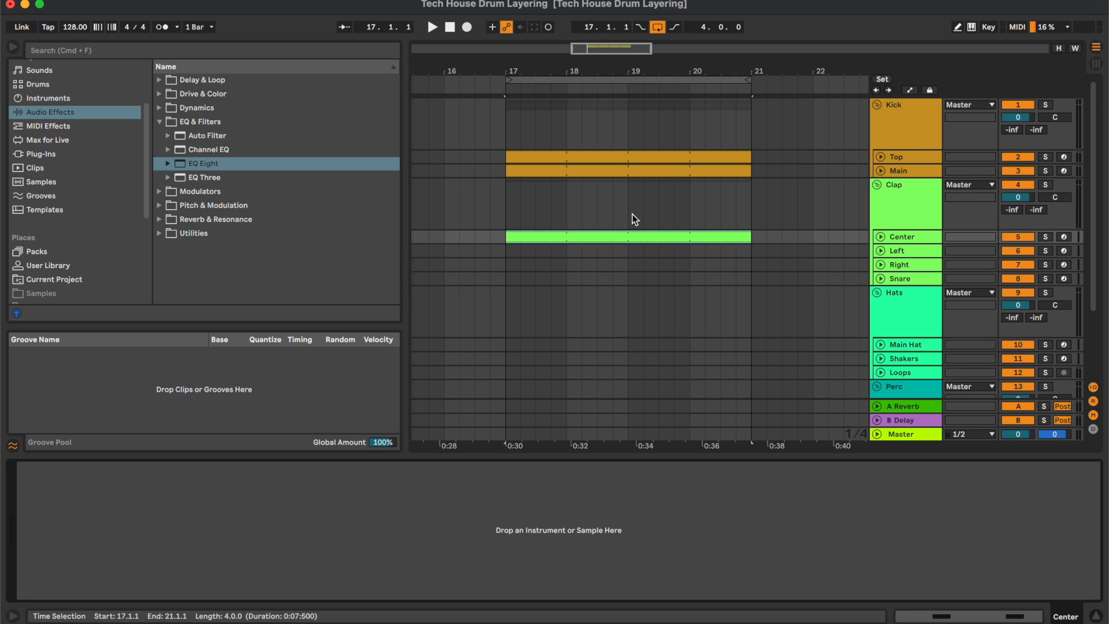
- Expand the Center track and load Phantom - Rumba Clap 4.wav from the Rumba pack's Claps folder as its instrument
left_click(880, 236)
scroll(94, 206, "down", 5)
left_click(95, 206)
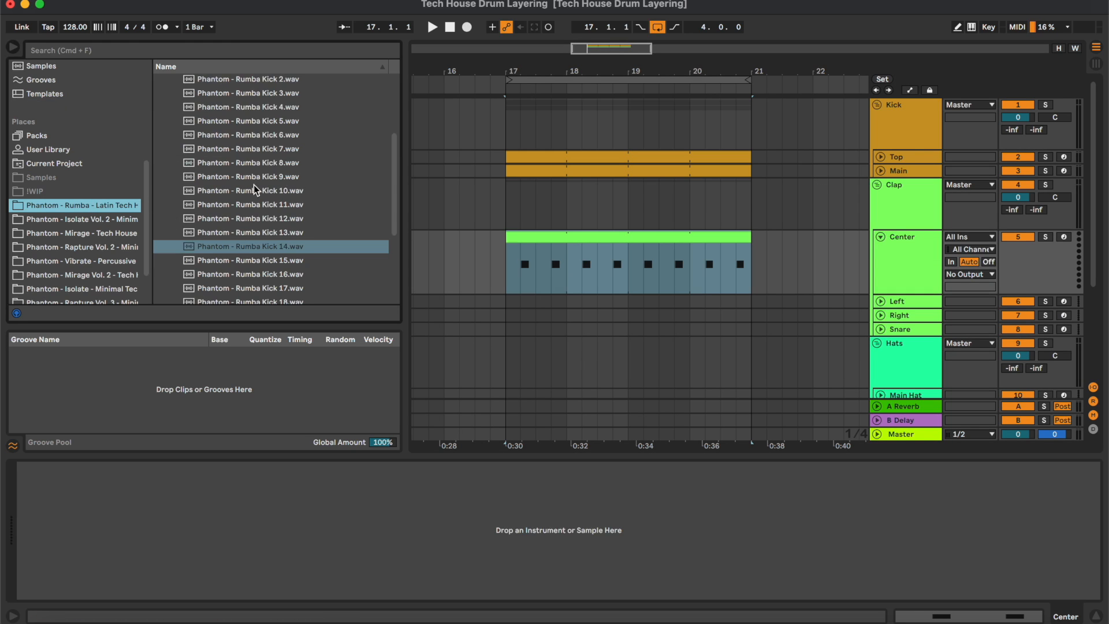
left_click(162, 122)
left_click(250, 192)
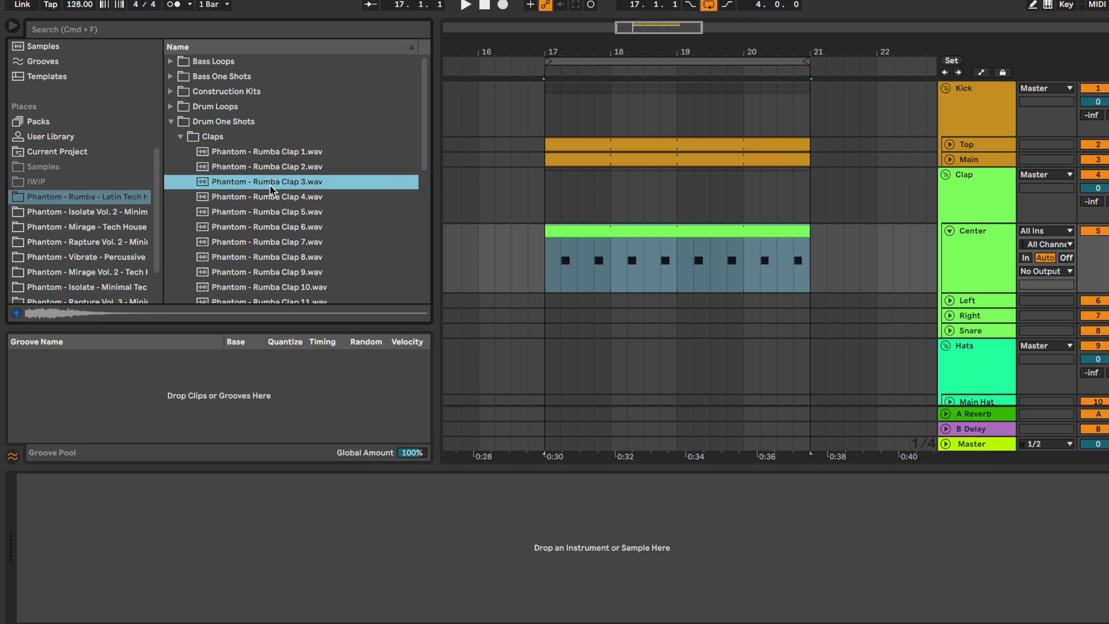
key("Down")
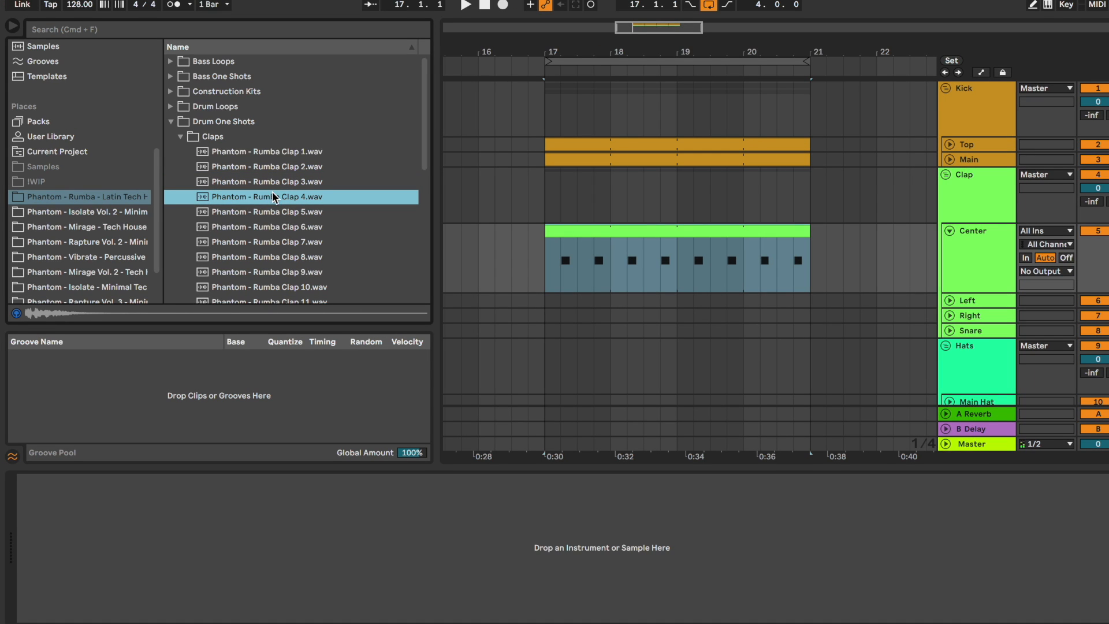
left_click_drag(272, 197, 369, 547)
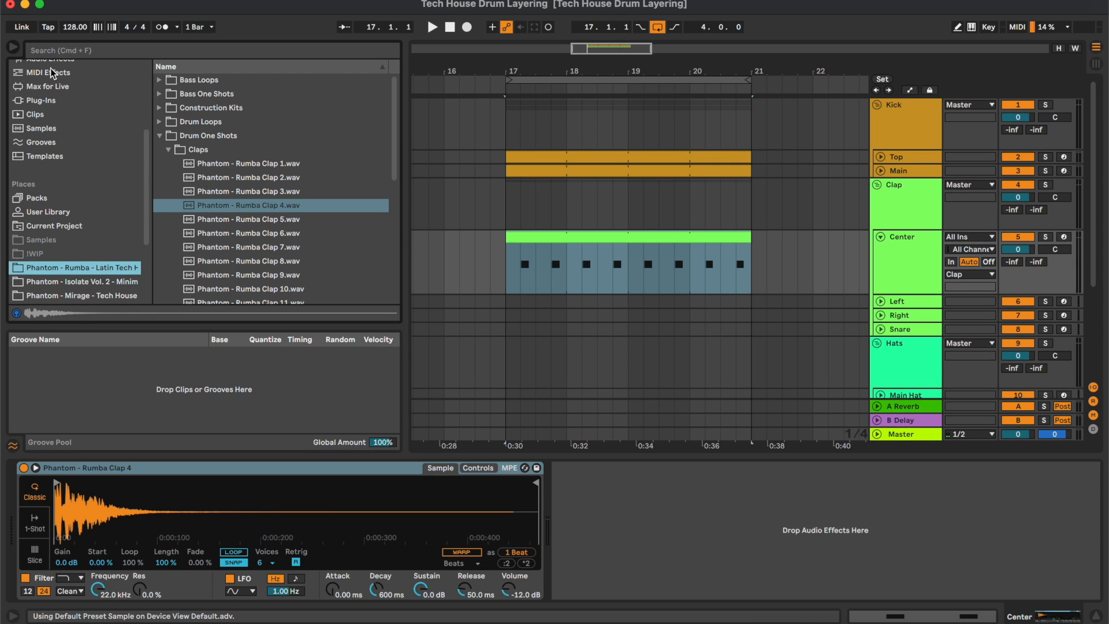
- Add a Utility effect after the Center track's sampler and switch it to Mono
scroll(52, 69, "up", 1)
left_click(56, 88)
left_click(238, 234)
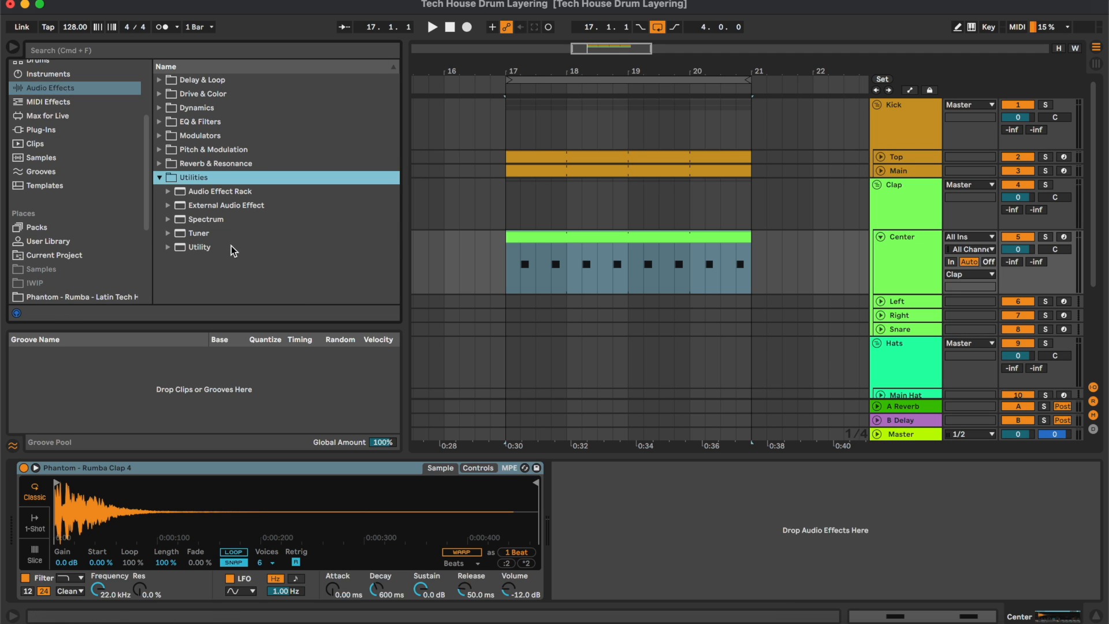
double_click(234, 248)
left_click(580, 562)
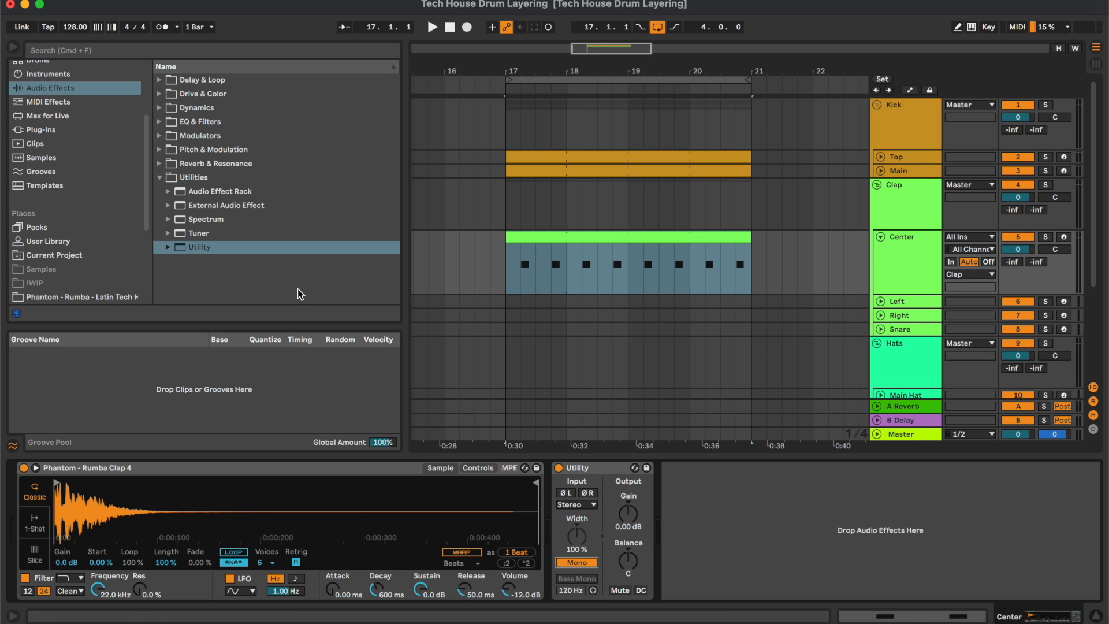
- Play the loop from bar 17 and lower the Center track's volume to -3.2 dB
left_click(508, 268)
key("space")
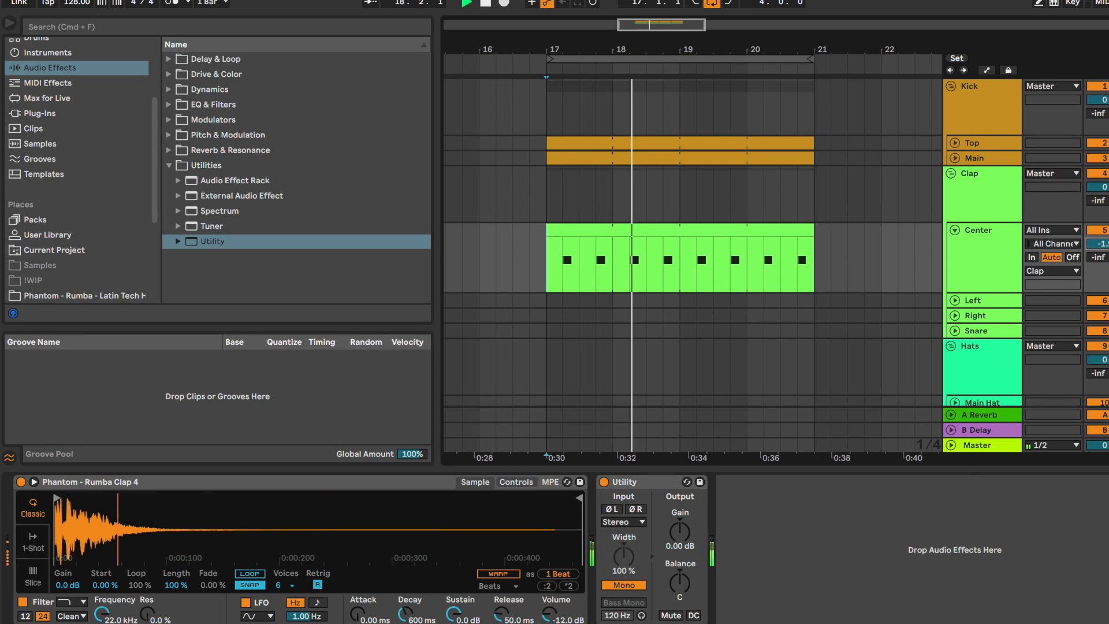
left_click(967, 273)
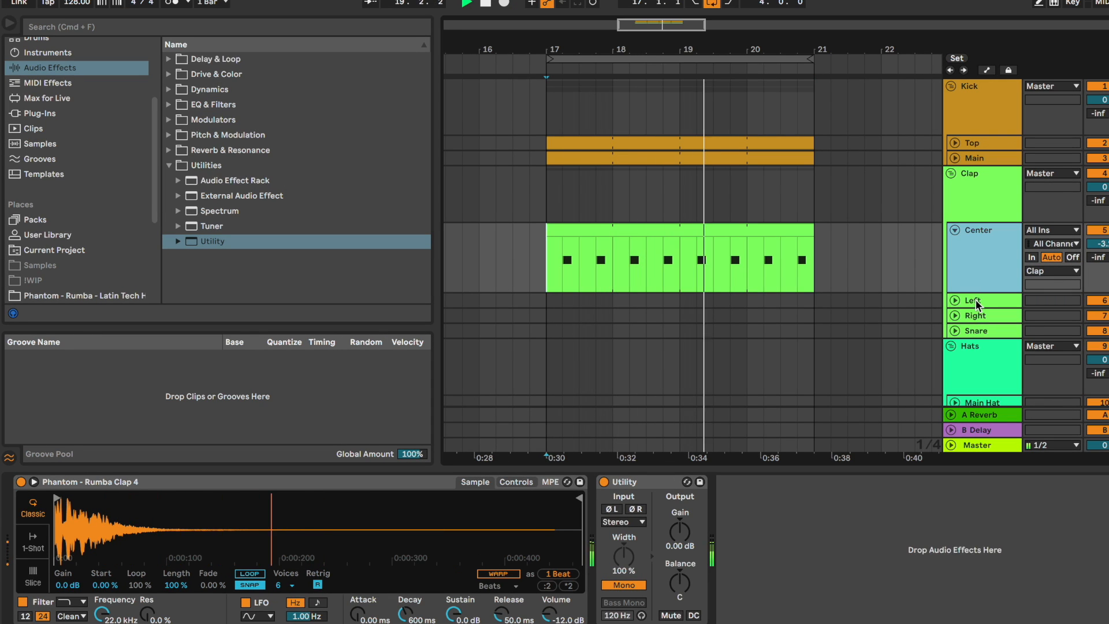
- Copy the Center clap clip to the Left track over bars 17 to 21, and collapse the Center track
left_click(955, 301)
left_click_drag(771, 230, 770, 296)
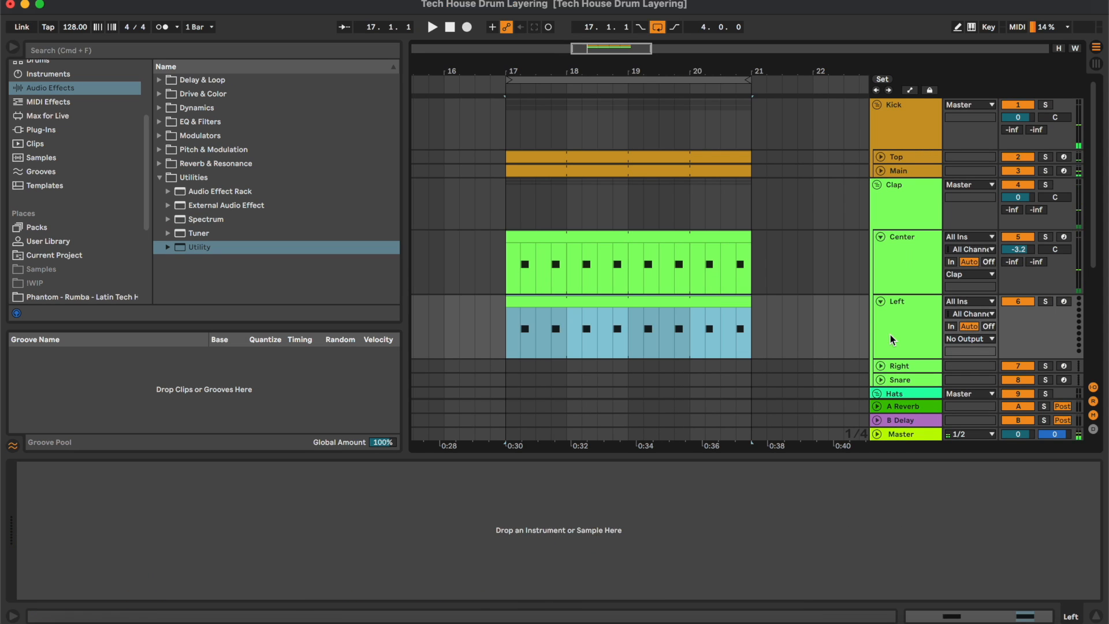
left_click(967, 332)
left_click(974, 261)
key("u")
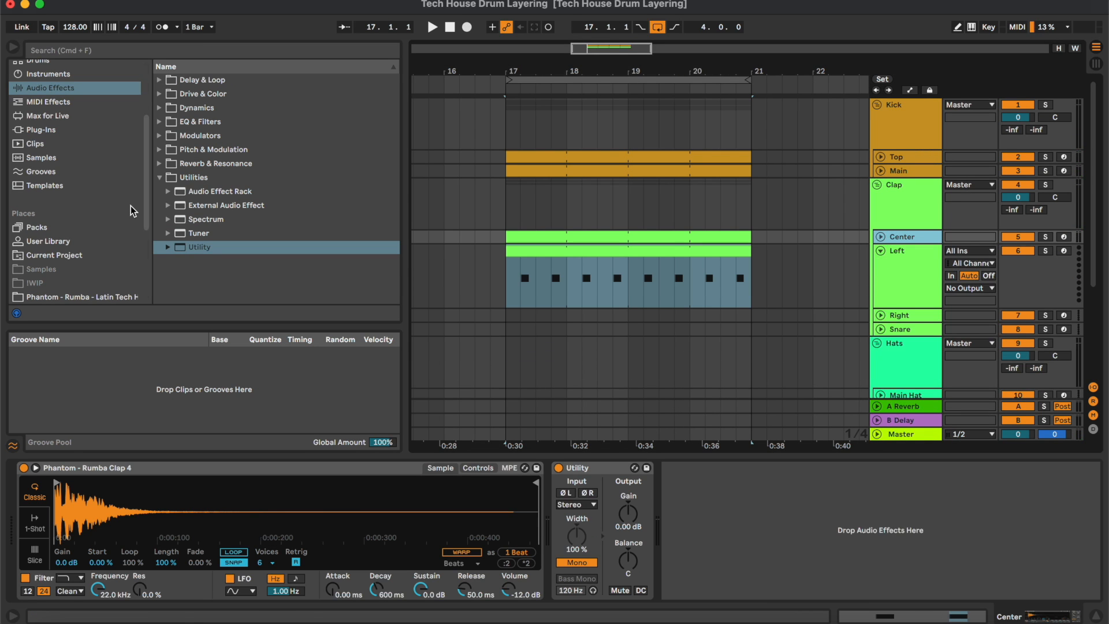
- Audition claps from the Rumba pack and load Phantom - Rumba Clap 9.wav onto the Left track
scroll(131, 207, "down", 3)
left_click(118, 212)
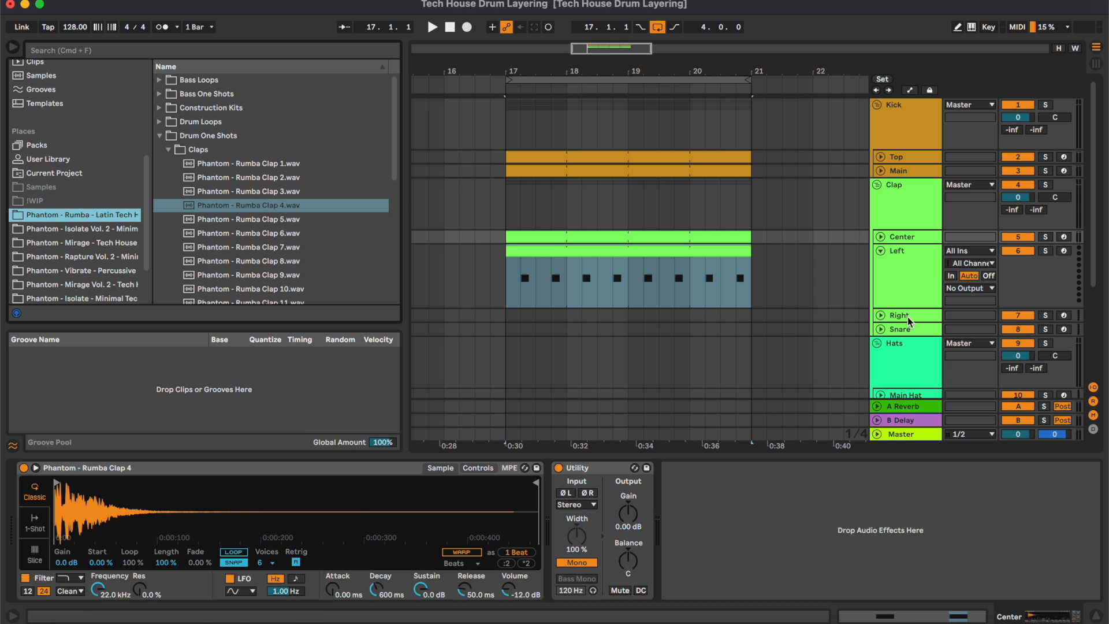
left_click(574, 259)
left_click(304, 242)
key("Down")
key("Down")
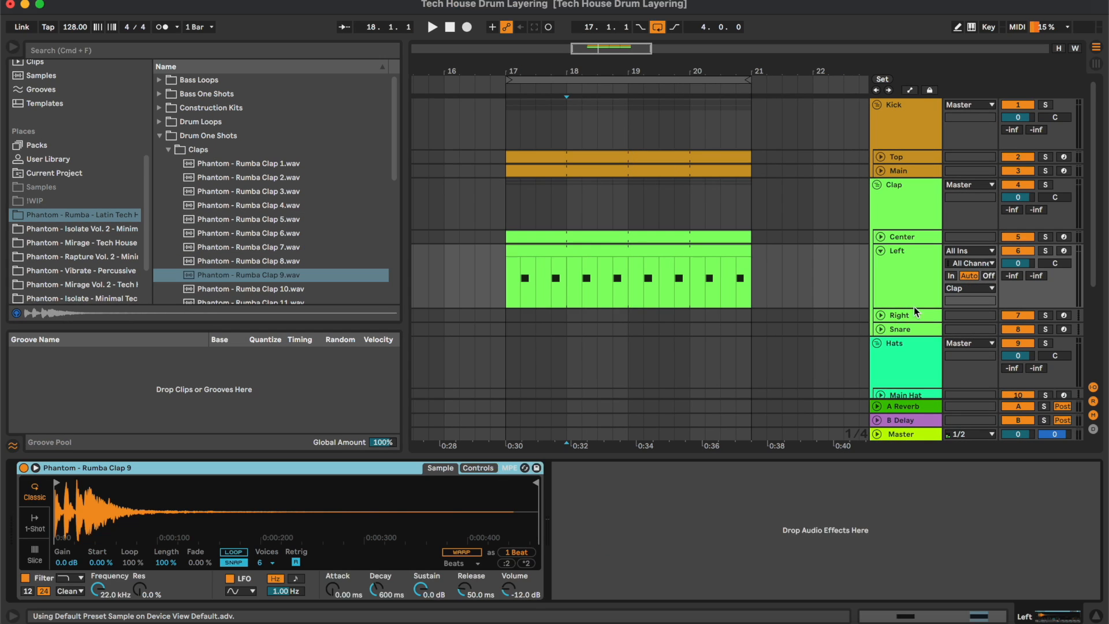
- Copy the Center track's mono Utility effect onto the Left track
left_click(997, 274)
left_click(965, 216)
left_click(966, 230)
left_click(659, 301)
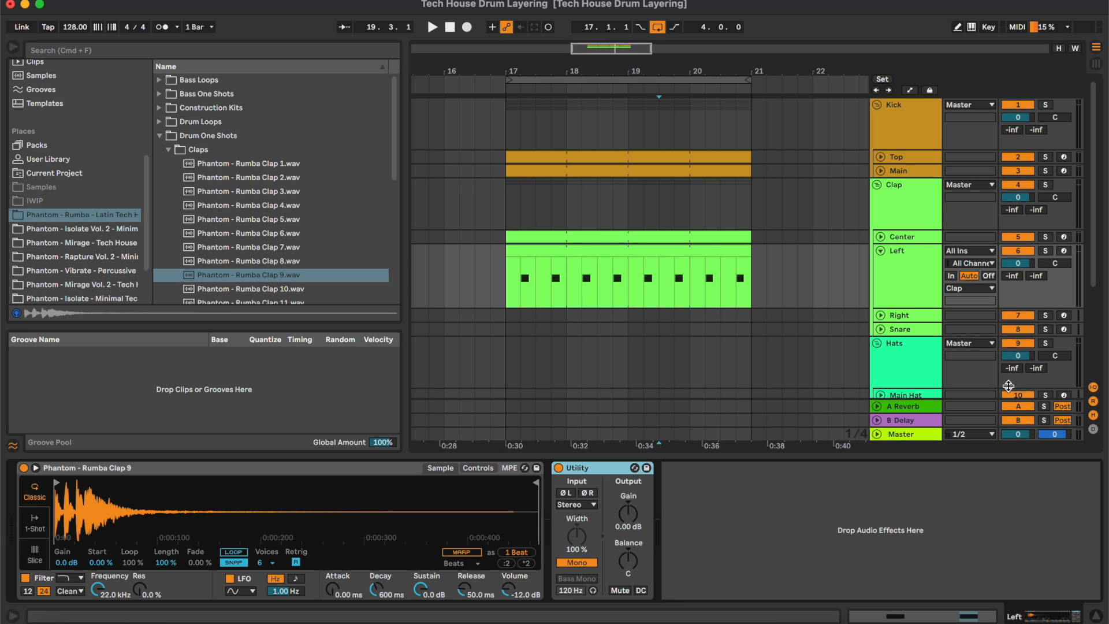
- Balance the Left clap during playback, setting its volume to -12.8 dB and its panning to 30L
left_click(919, 277)
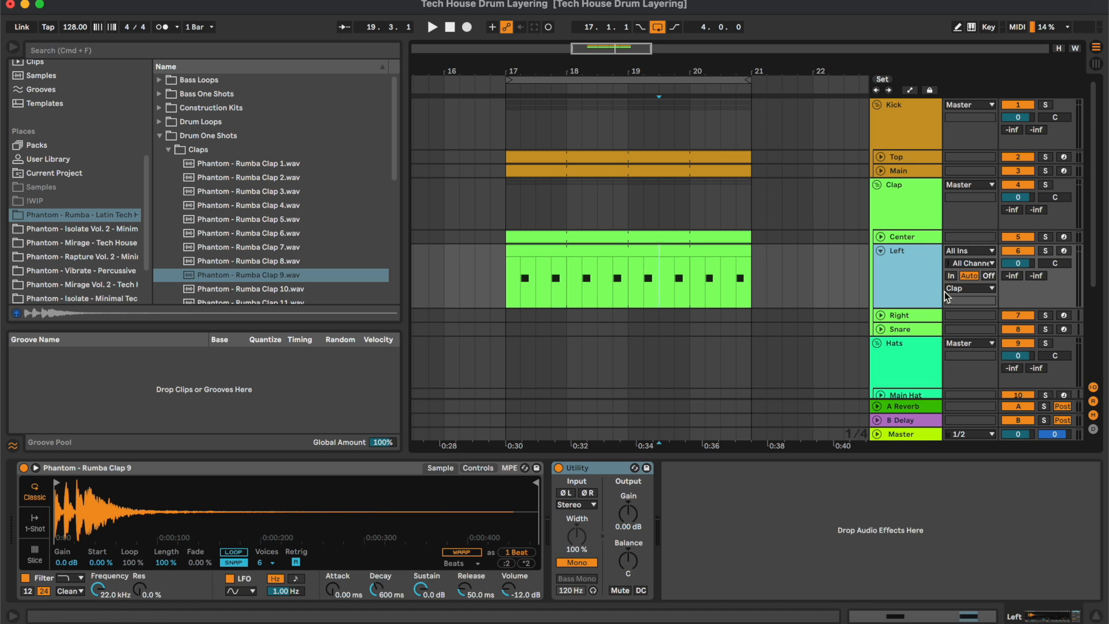
left_click(510, 279)
key("space")
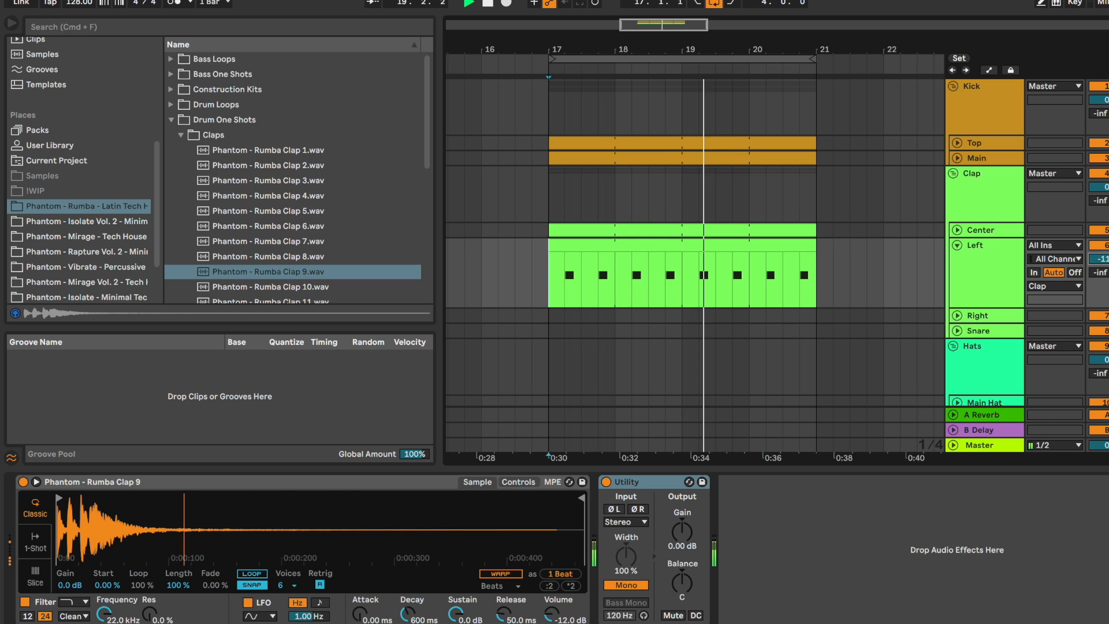
left_click(967, 297)
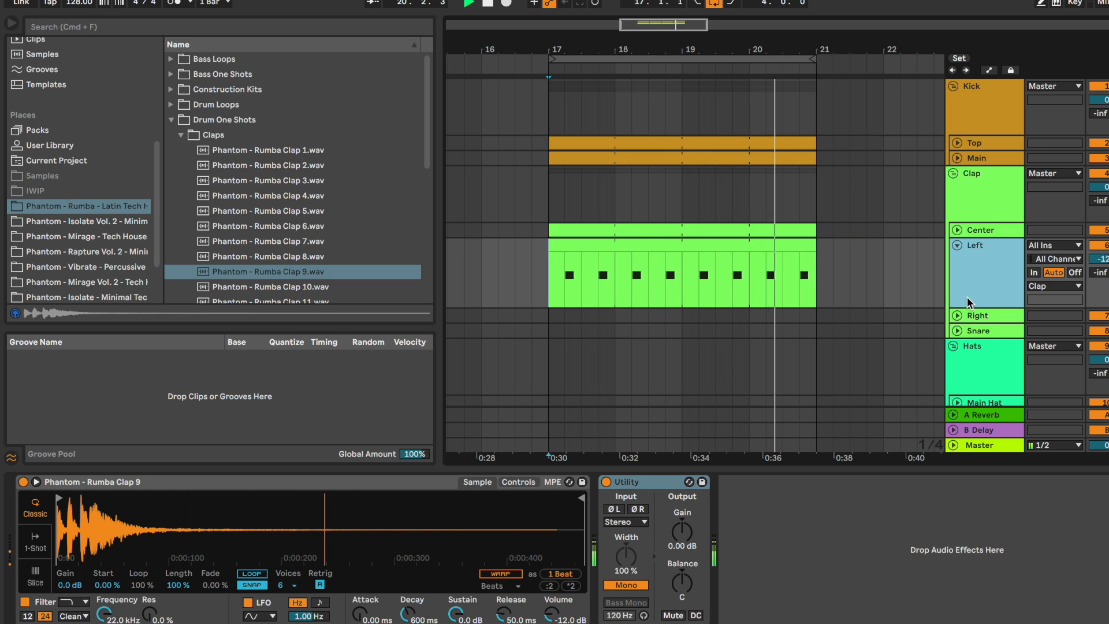
key("space")
- Copy the Left track's clip, Rumba Clap 9 sampler and Utility onto the Right track
left_click_drag(787, 247, 786, 315)
left_click(894, 295)
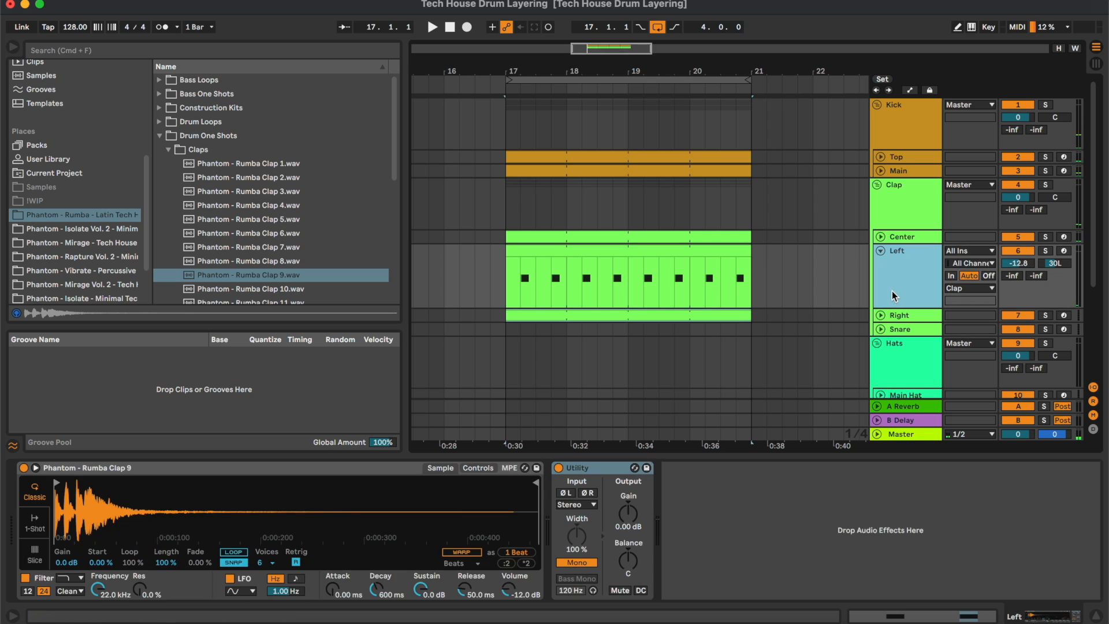
left_click(417, 468)
left_click(598, 469, "shift")
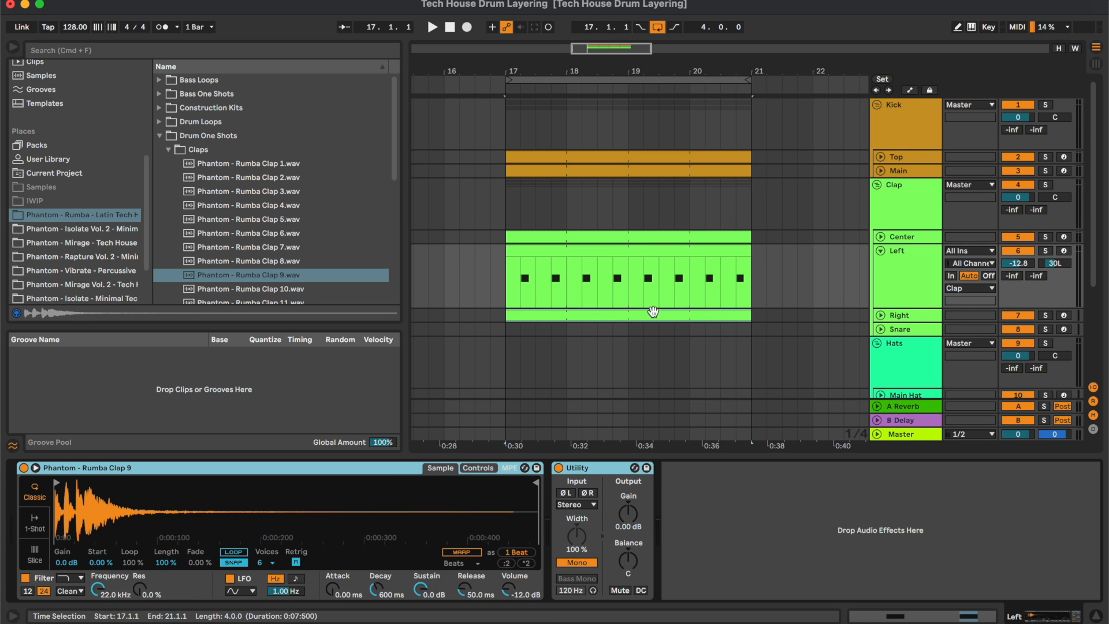
left_click(880, 316)
left_click(851, 536)
key("super+v")
- Pan the Right track to 30R and solo the Left and Right claps during playback
left_click(1061, 328)
key("space")
left_click(1045, 184)
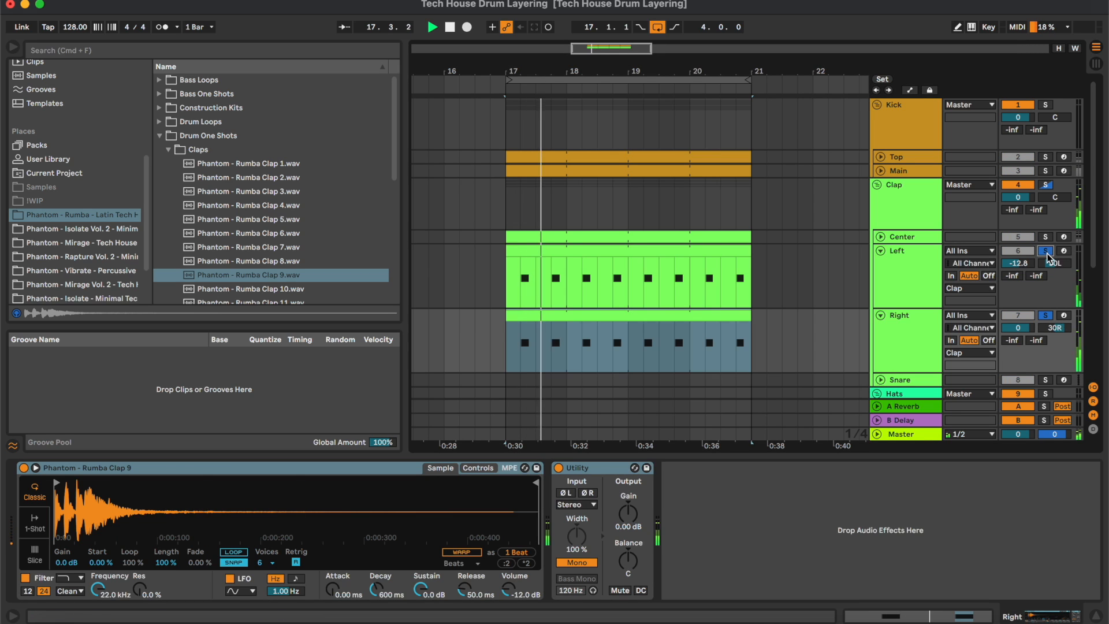
- Match the Right and Left clap volumes by setting both to -12 dB
type("-12")
key("Return")
left_click(1018, 264)
left_click_drag(1017, 263, 1018, 260)
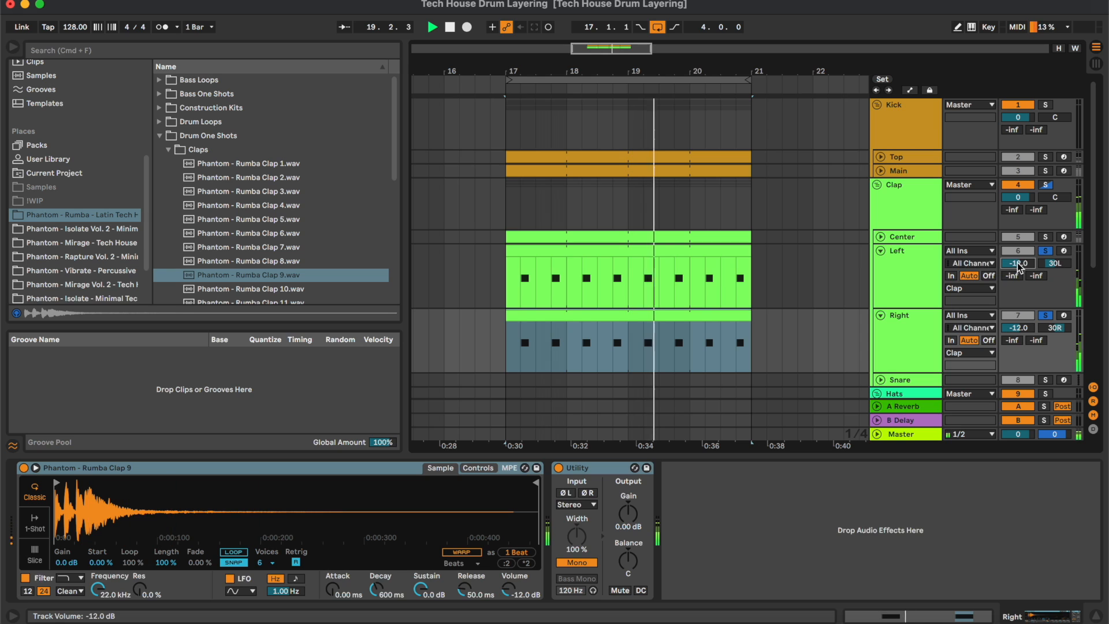
- Lower Left and Right together to -14.0 dB and Center to -6.2 dB, releasing the solos on the side claps
left_click(923, 291)
left_click(924, 337, "shift")
left_click_drag(1025, 334, 1025, 339)
left_click(1043, 315)
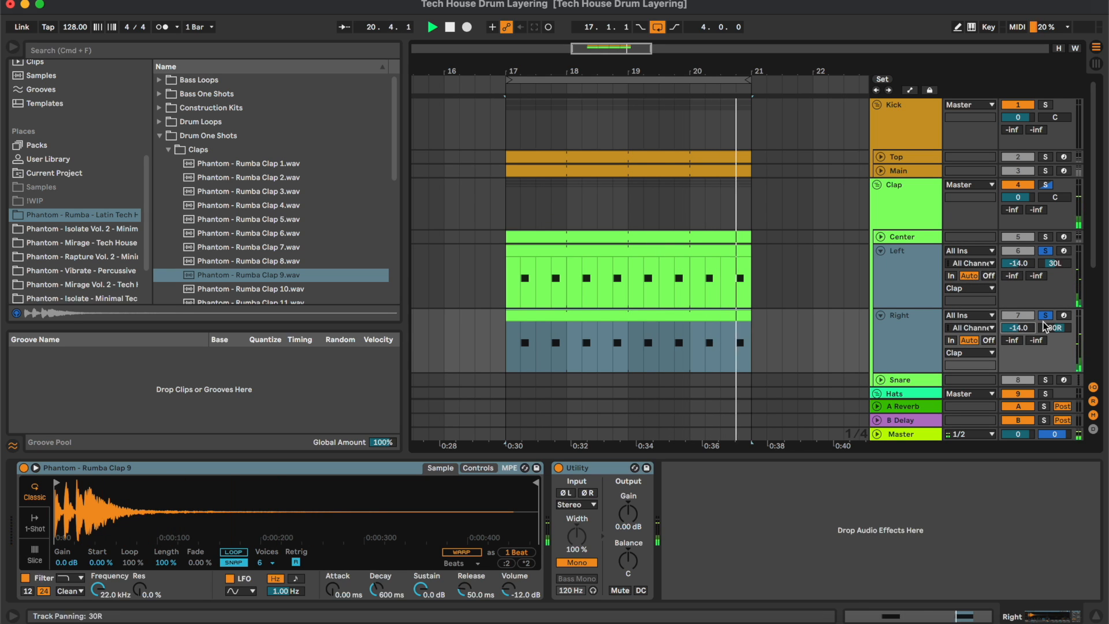
left_click(881, 236)
left_click_drag(1018, 250, 1018, 269)
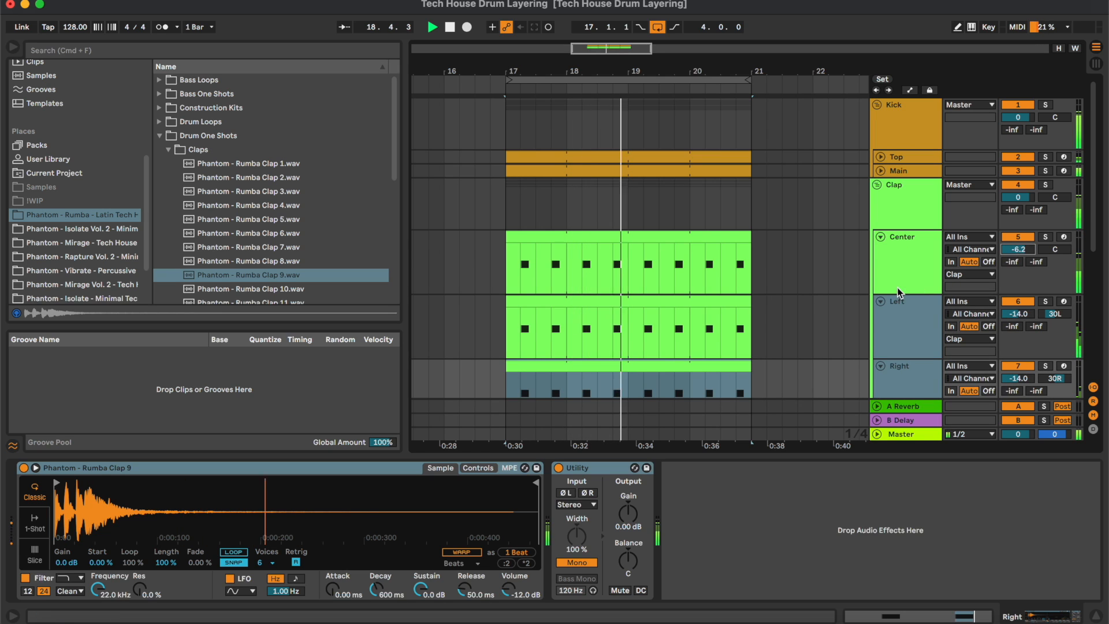
scroll(908, 260, "down", 3)
left_click(913, 241)
left_click(911, 280)
left_click(909, 240)
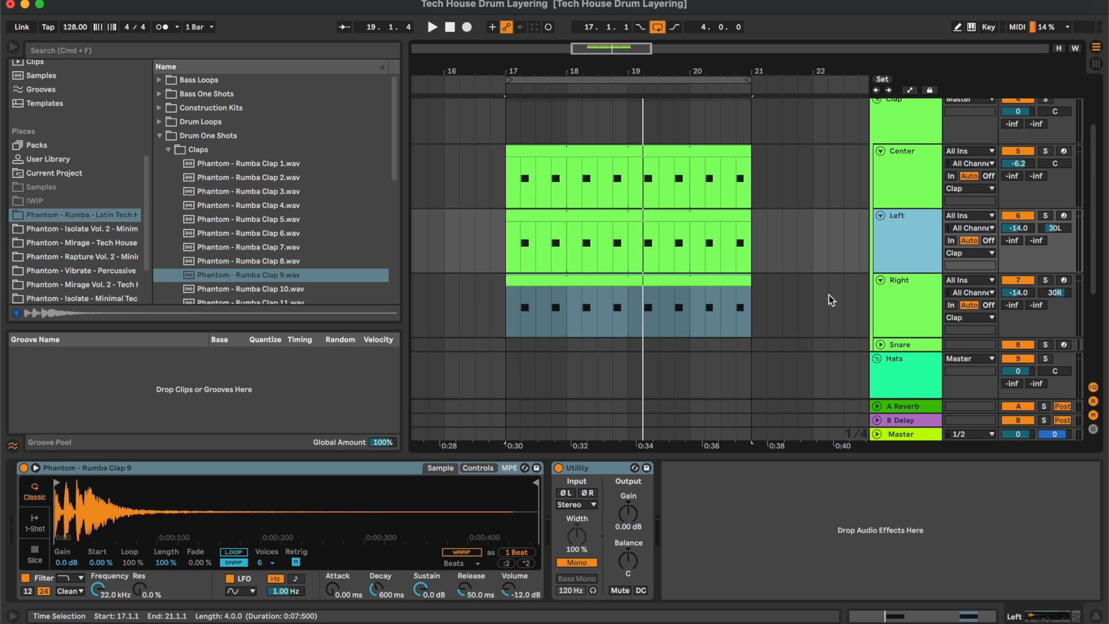
left_click(902, 302)
left_click(902, 234)
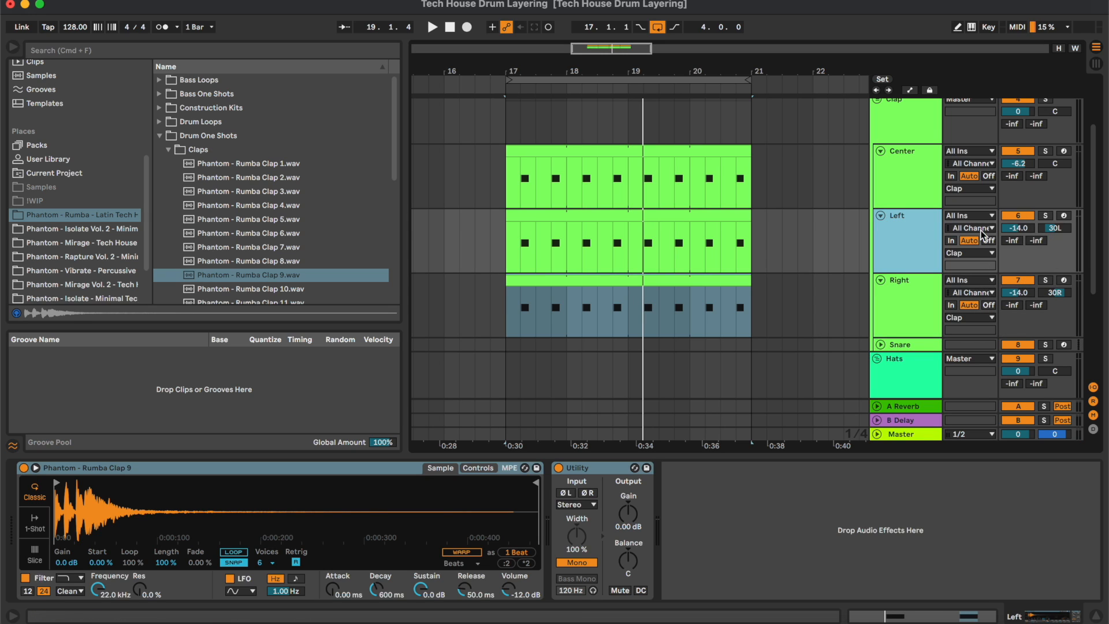
key("Down")
key("Up")
left_click(909, 327)
left_click(909, 248)
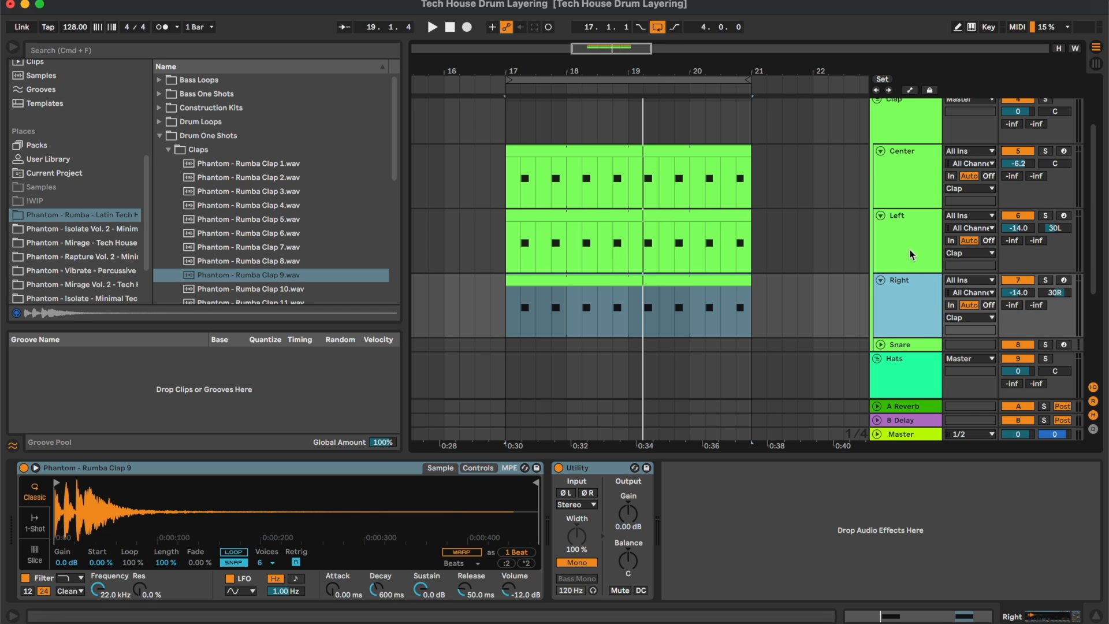
- Rebalance the claps during playback, setting Center to -7.2 dB and both Left and Right to -15.0 dB
key("space")
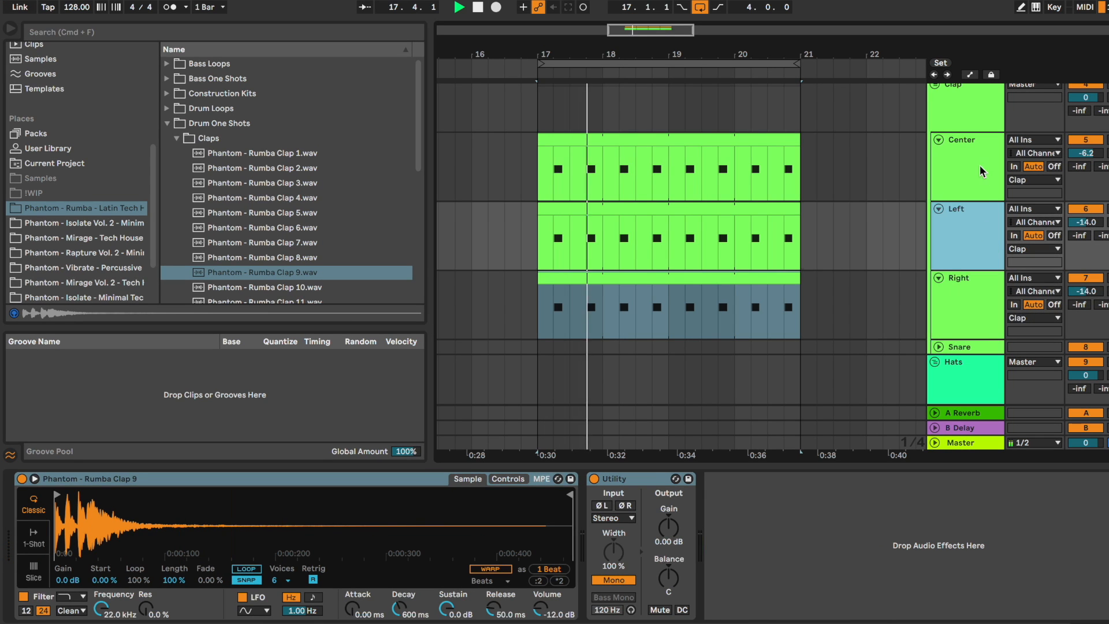
left_click(980, 171)
left_click_drag(1093, 152, 1095, 157)
left_click(966, 238)
left_click(971, 301, "shift")
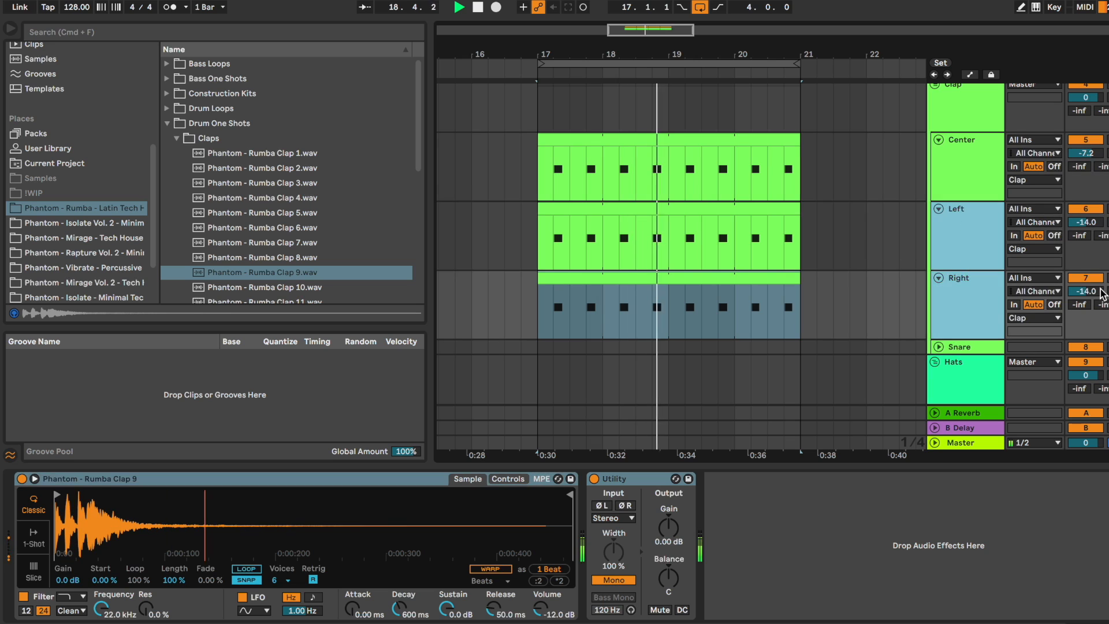
left_click_drag(1093, 291, 1090, 296)
- Stop playback, expand the Snare track and copy the Right clap clip onto it over bars 17 to 21
left_click(938, 347)
key("space")
left_click(964, 348)
scroll(717, 185, "down", 4)
left_click_drag(704, 181, 708, 276)
left_click(905, 283)
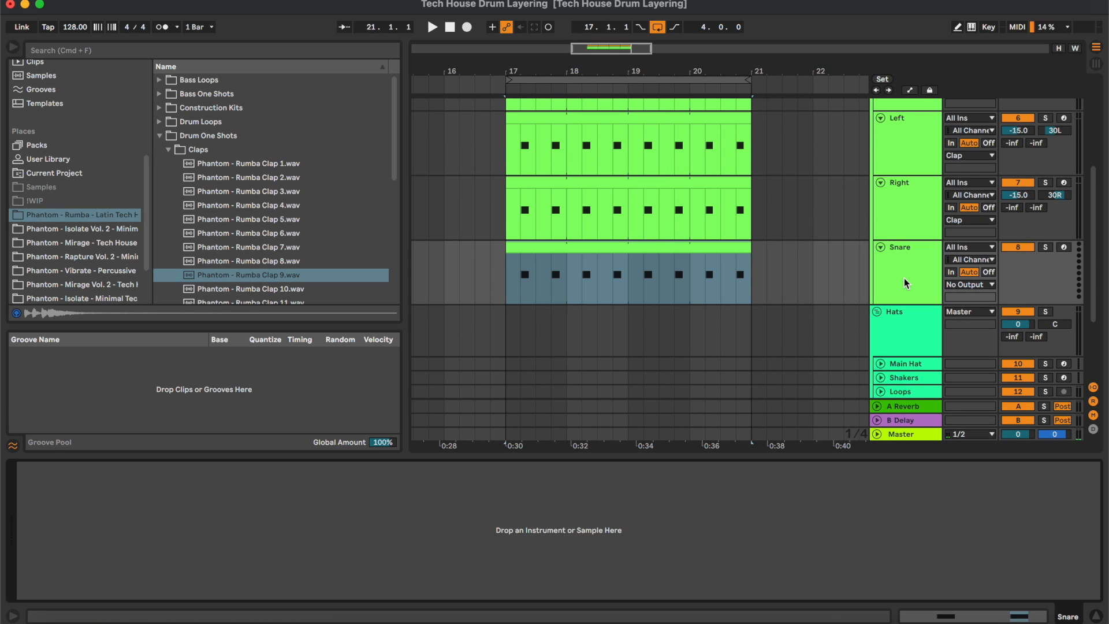
- Load Phantom - Rumba Snare 14 onto the Snare track, set its volume to -16.2 dB during playback and release its solo
left_click(168, 149)
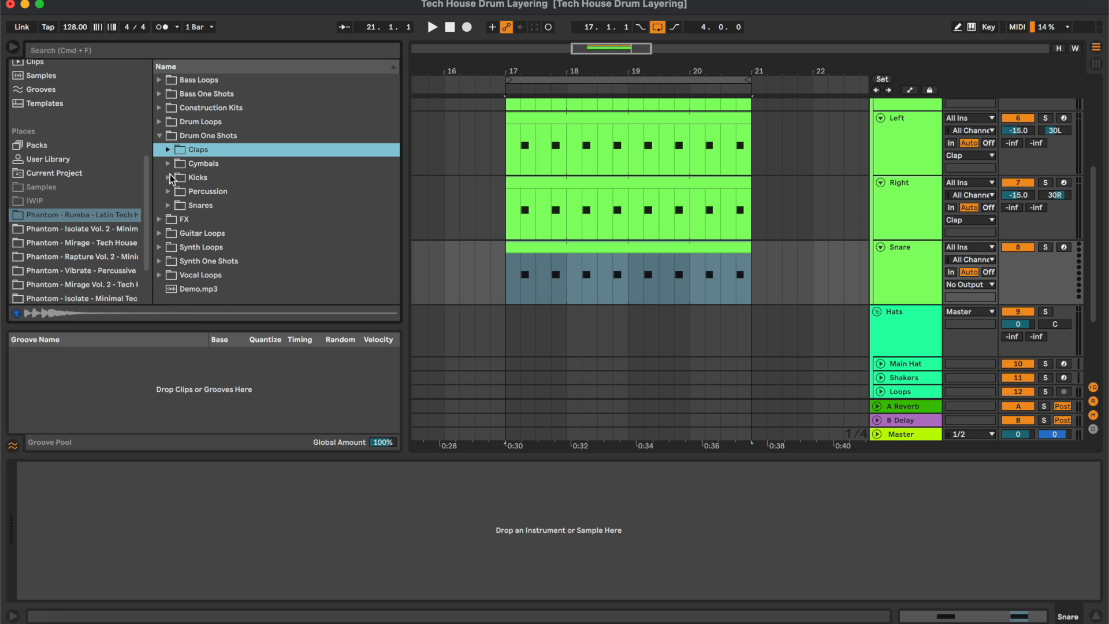
left_click(167, 205)
scroll(166, 205, "down", 5)
left_click(287, 208)
key("Down")
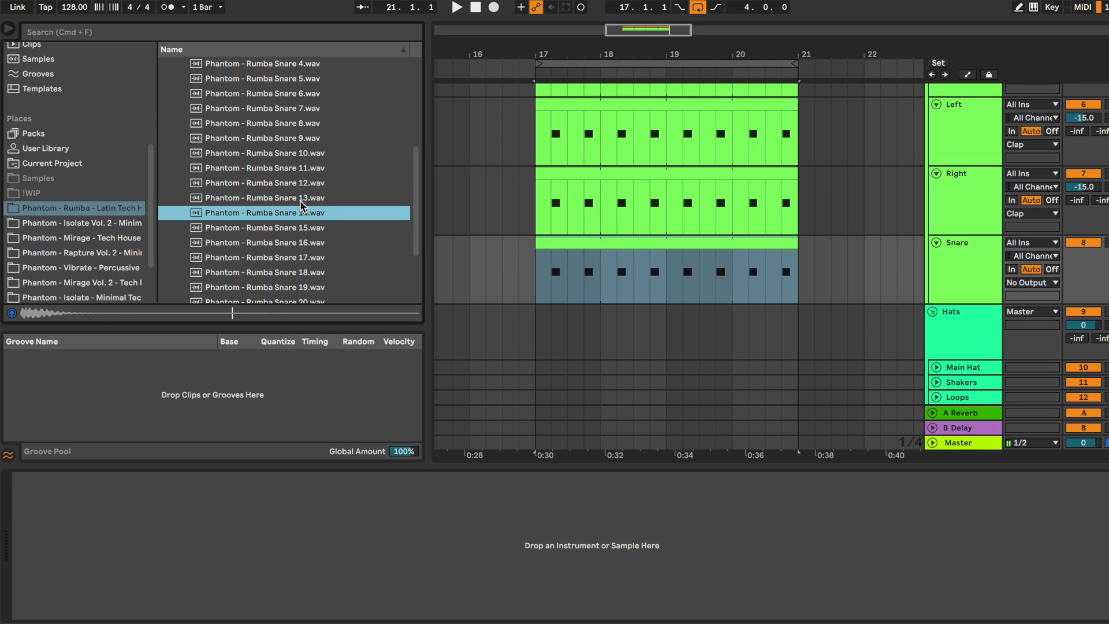
left_click_drag(292, 212, 461, 467)
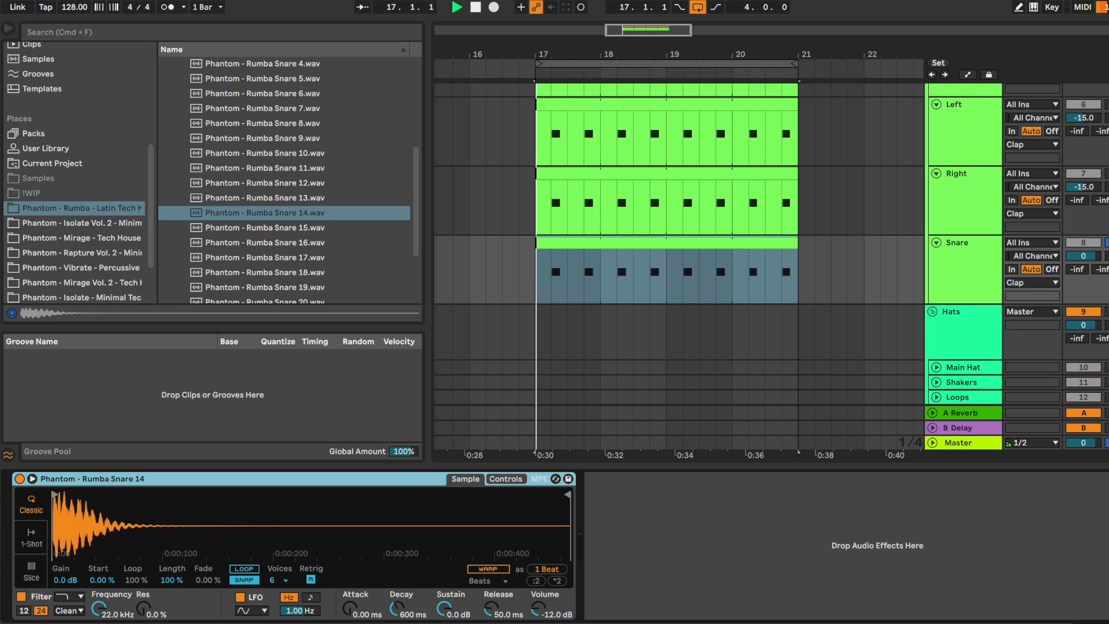
left_click_drag(1091, 256, 1090, 261)
key("s")
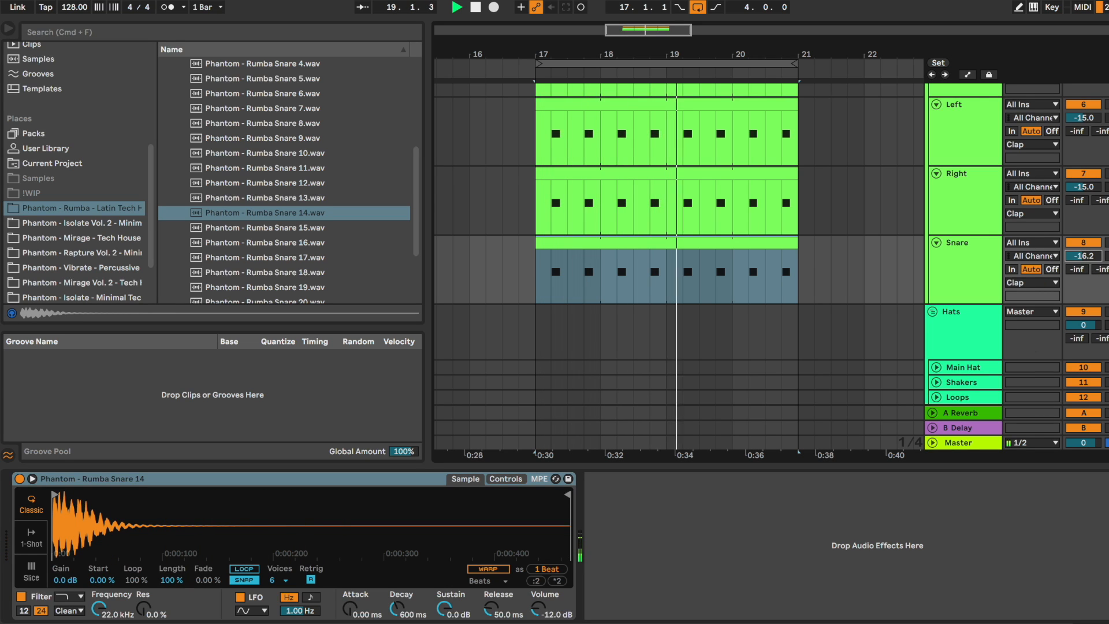
- Add an EQ Eight to the Snare track and low-pass it with band 8 at about 774 Hz
scroll(106, 98, "up", 3)
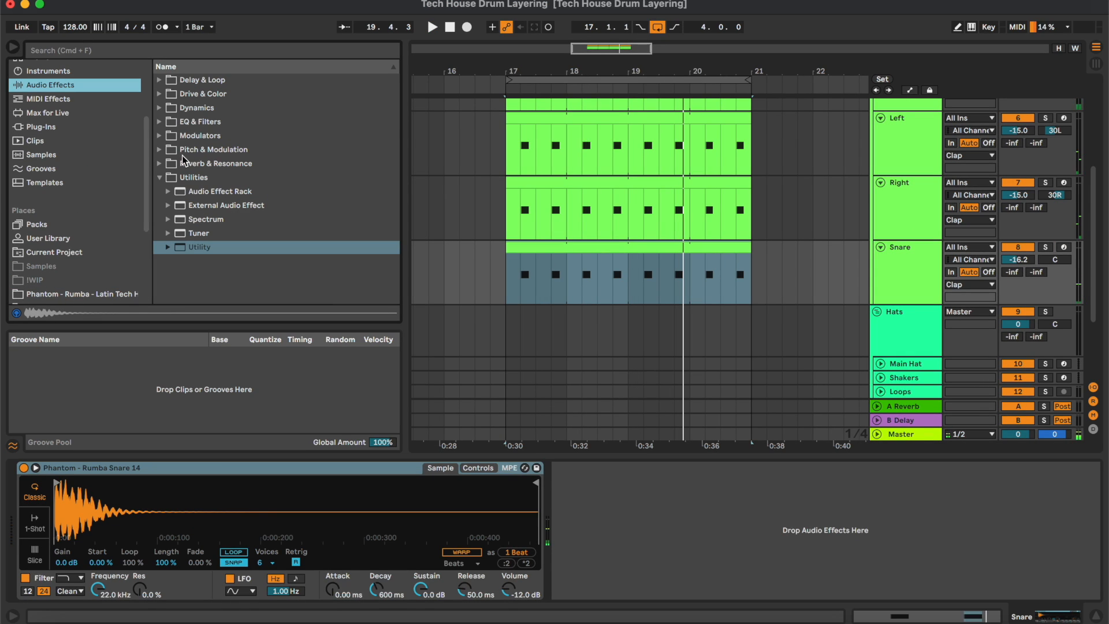
left_click(202, 124)
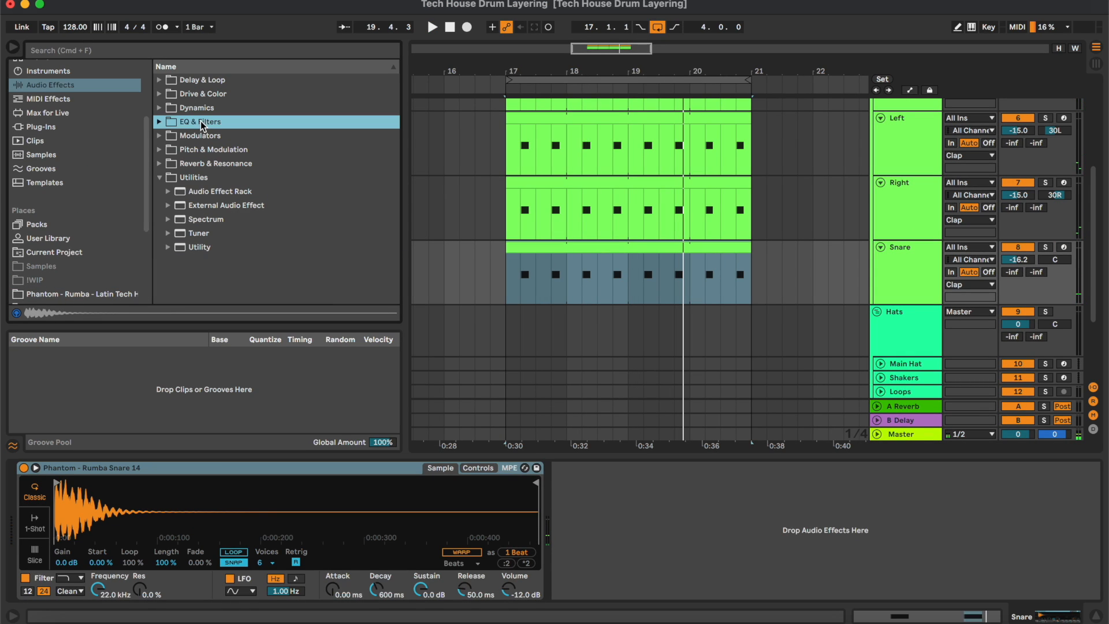
double_click(223, 166)
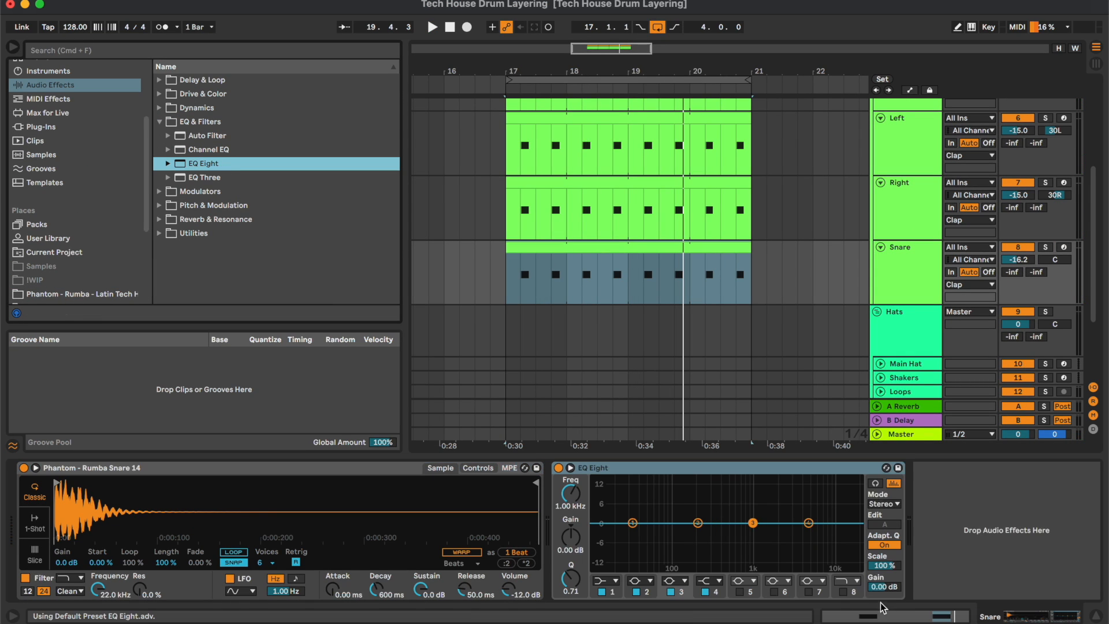
left_click(844, 594)
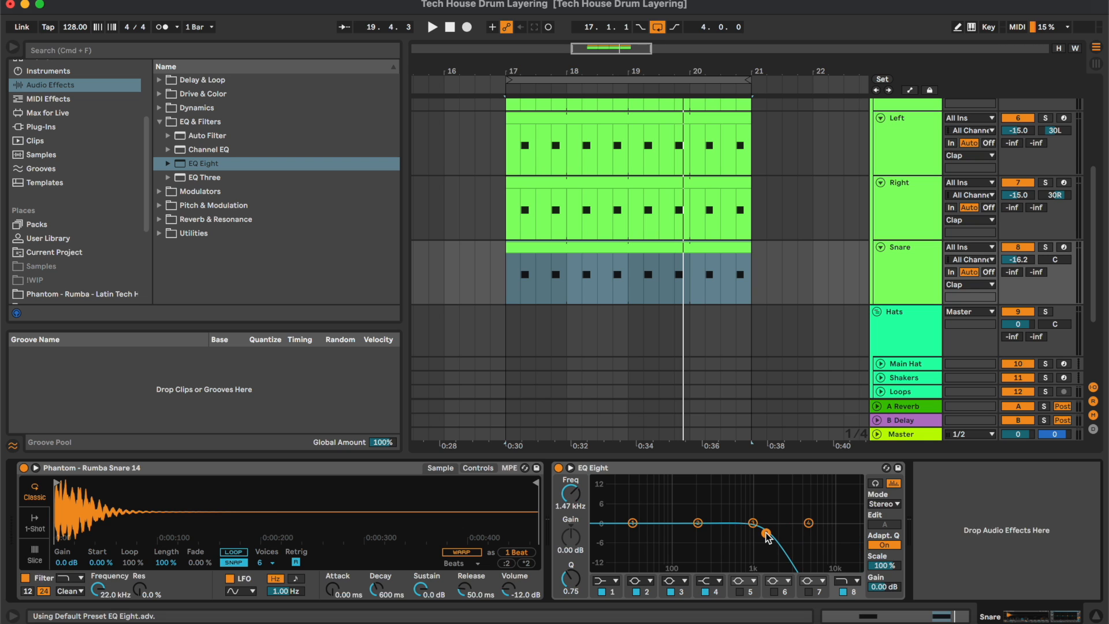
left_click_drag(765, 533, 753, 537)
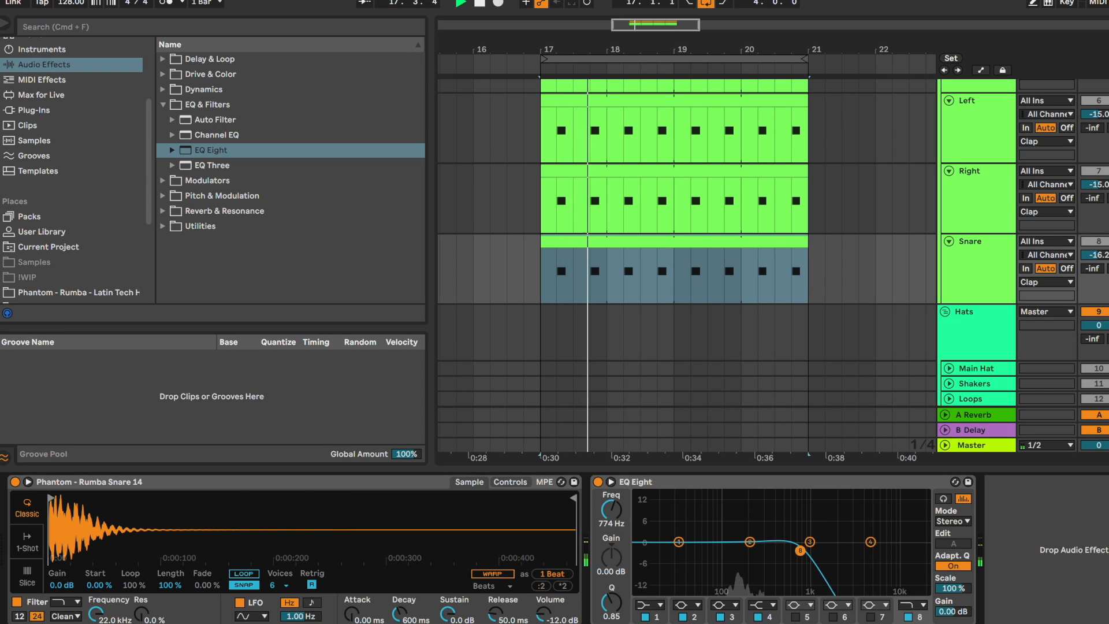
- Change EQ Eight band 1 on the Snare to a low-cut filter at about 98 Hz while listening
key("space")
left_click(658, 605)
left_click(657, 533)
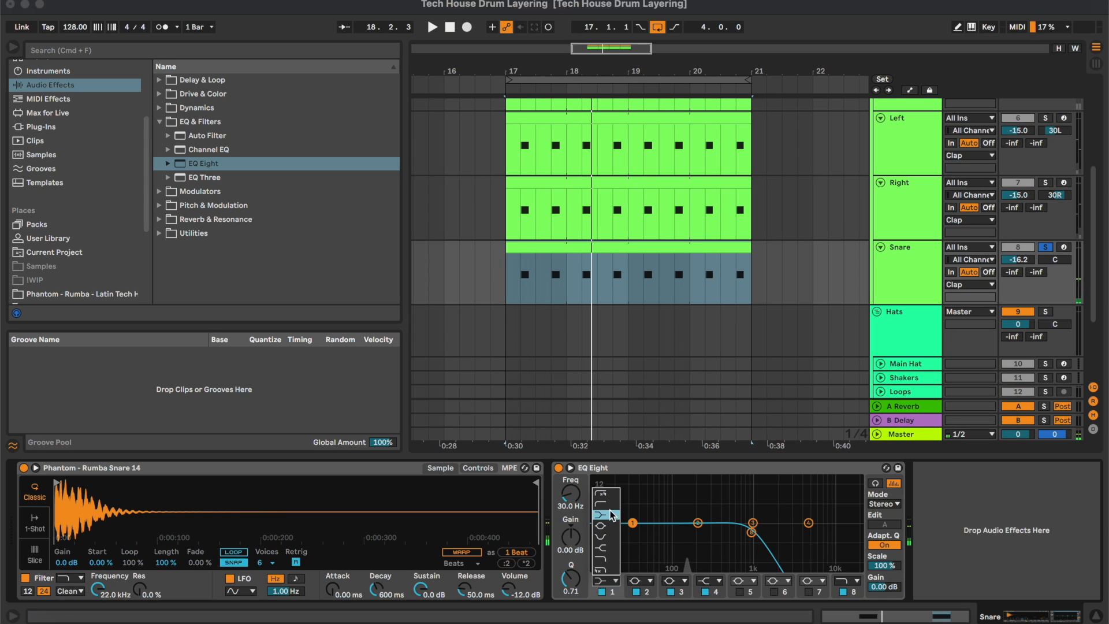
key("space")
left_click_drag(633, 535, 673, 535)
- Raise the Snare track's volume to -13.2 dB and release its solo
left_click_drag(1061, 261, 1062, 257)
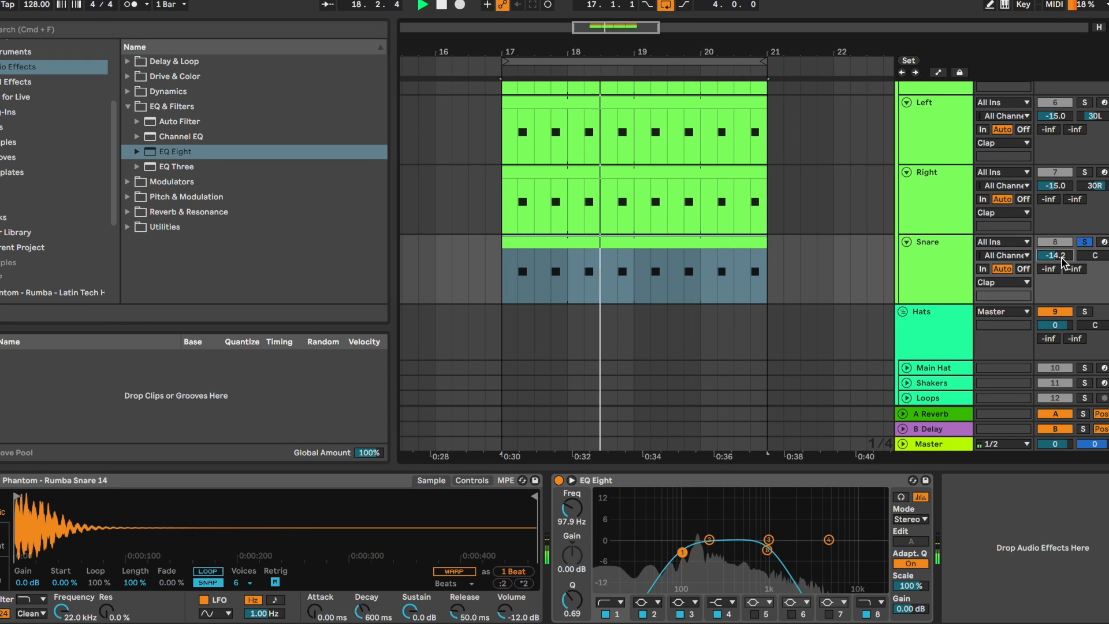
key("s")
key("Up")
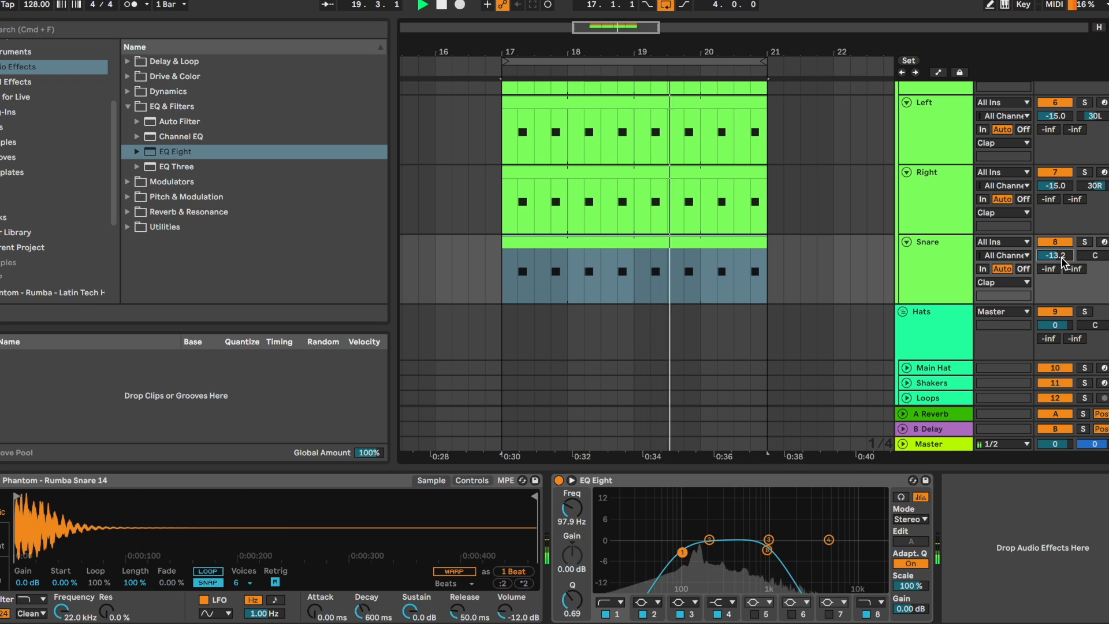
- Lower the Clap group's volume to -1.0 dB
left_click(960, 201)
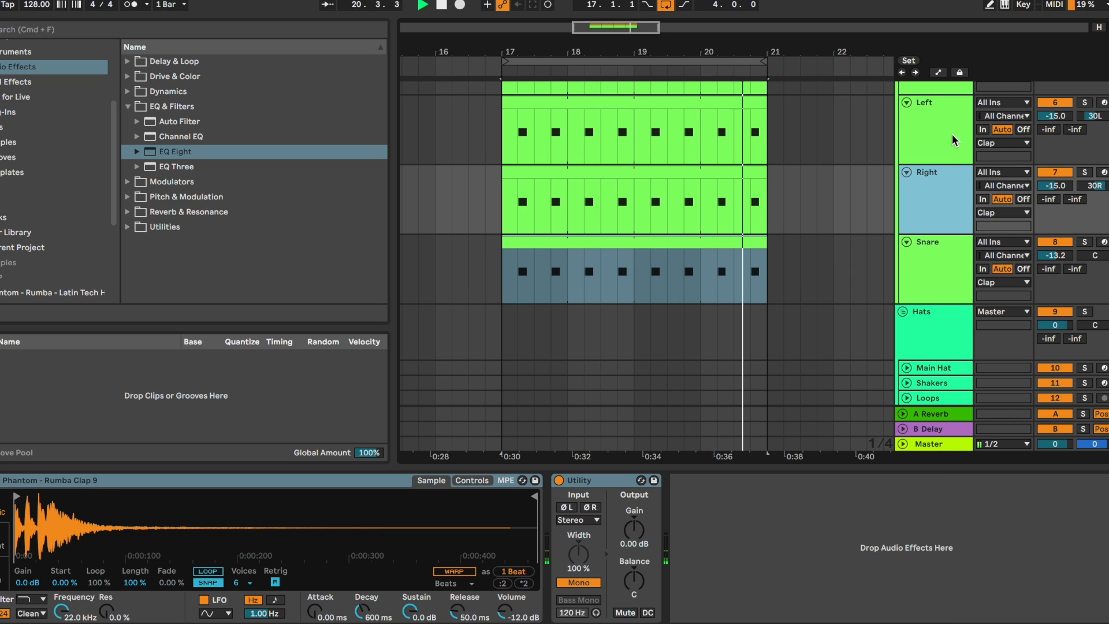
scroll(951, 134, "up", 5)
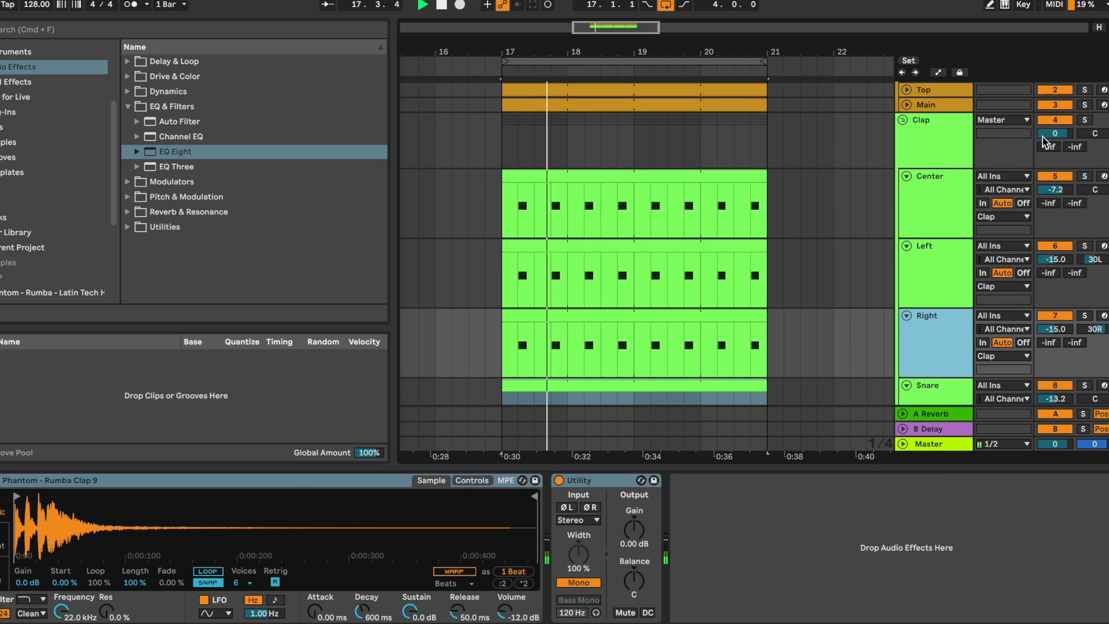
left_click(1043, 136)
left_click_drag(1043, 136, 1043, 138)
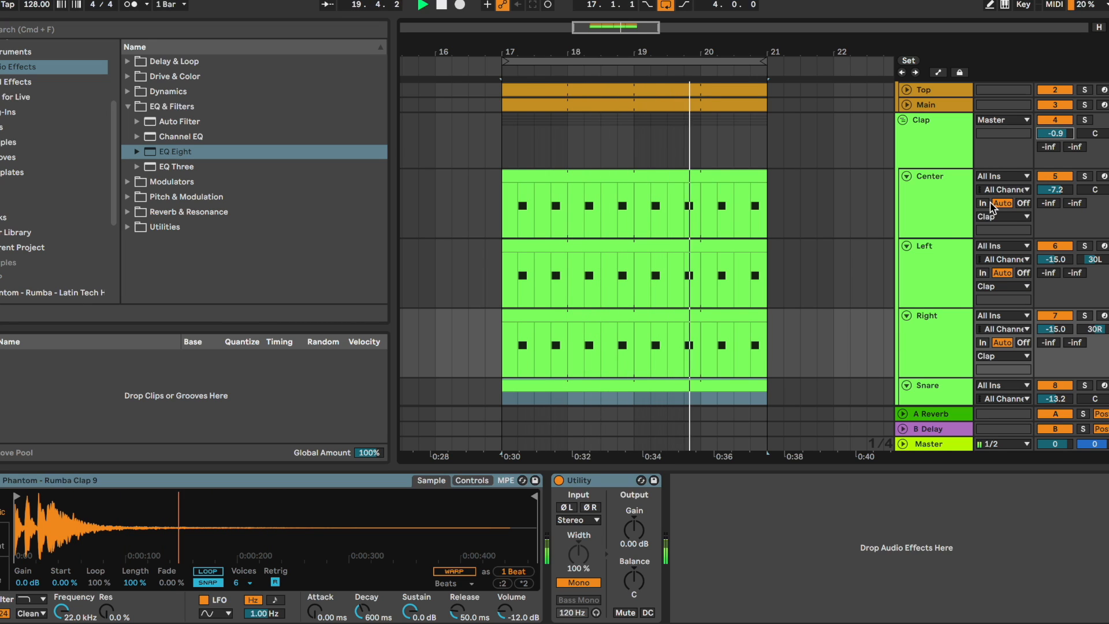
- Stop playback and collapse the Center, Left, Right and Snare tracks
left_click(958, 197)
scroll(947, 191, "down", 2)
key("space")
left_click(940, 379, "shift")
key("u")
left_click(934, 117)
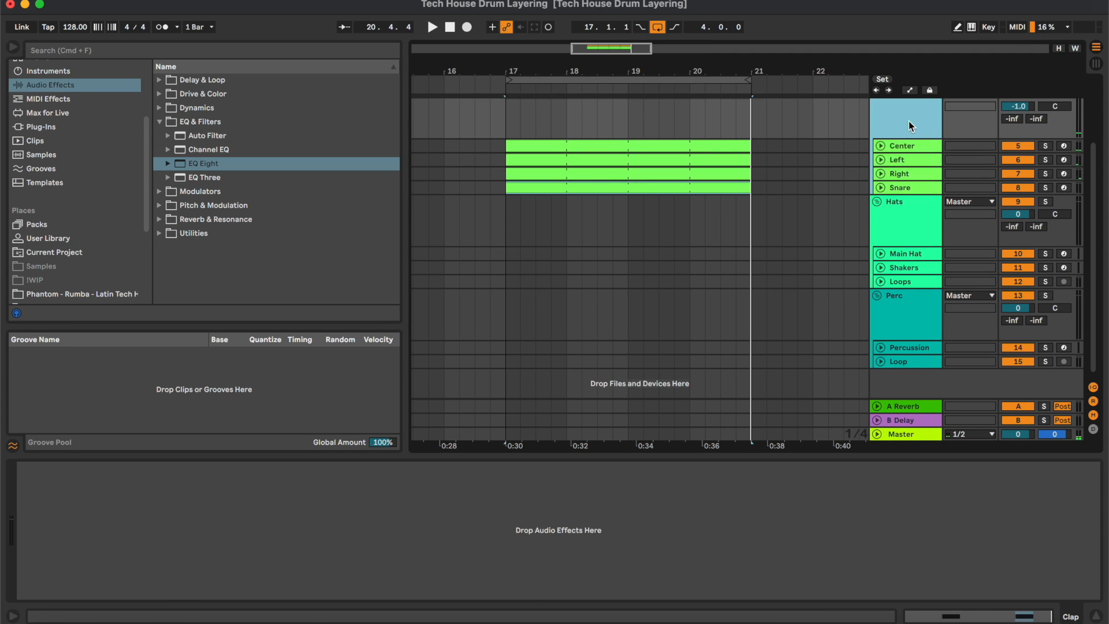
key("u")
scroll(851, 151, "up", 3)
left_click(717, 217)
left_click(878, 185)
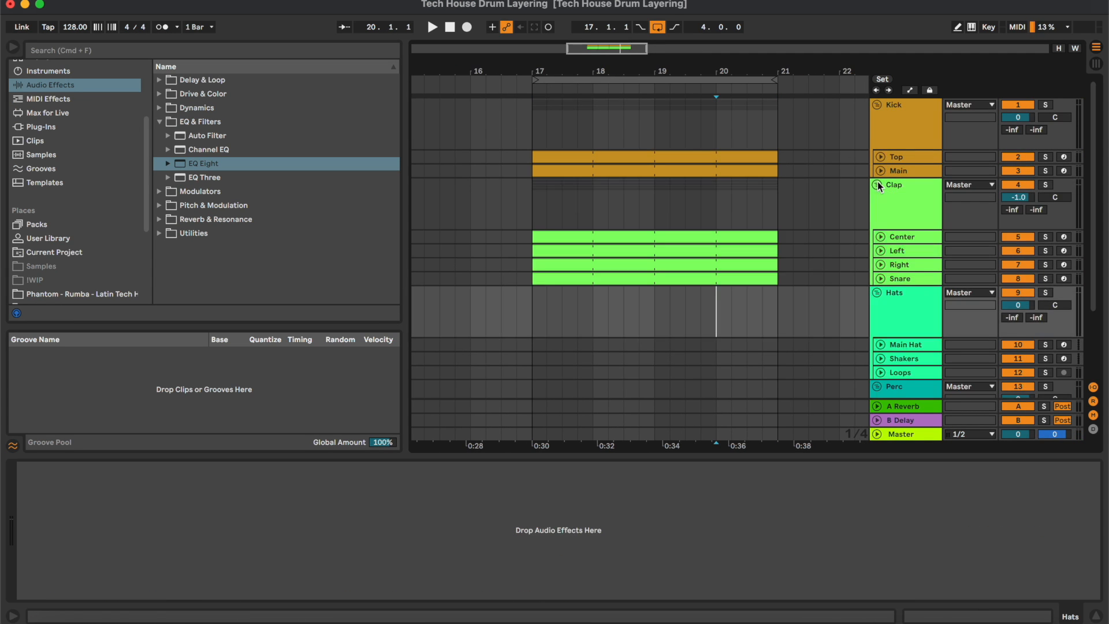
- Create a one-bar MIDI clip on Main Hat with C3 notes on every off-beat, looped over bars 17 to 21
scroll(852, 247, "down", 3)
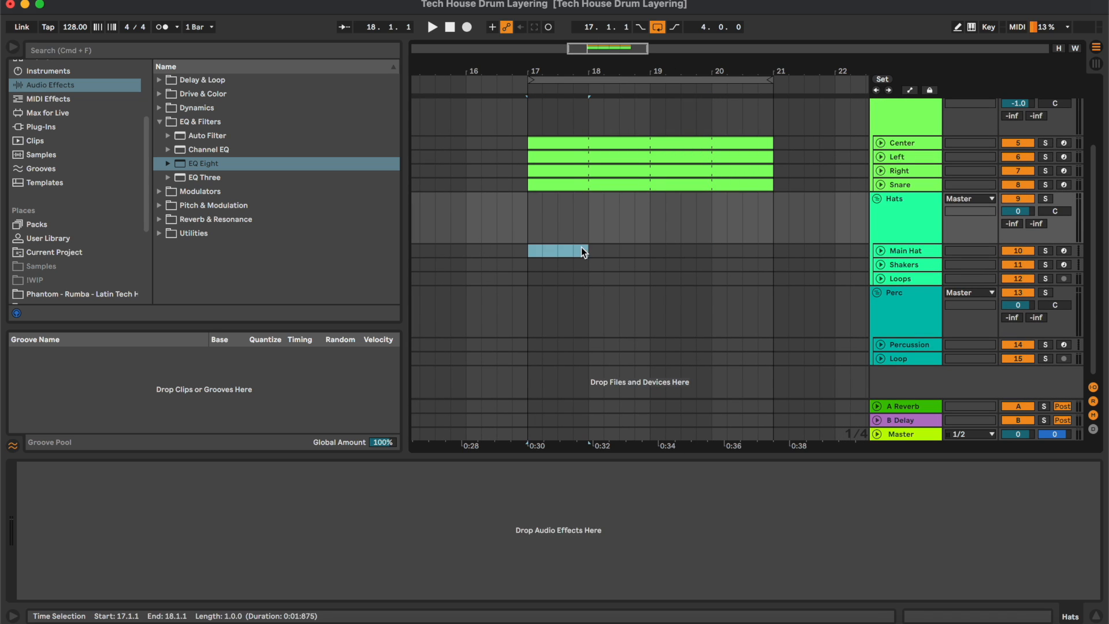
key("super+shift+m")
left_click_drag(588, 244, 764, 243)
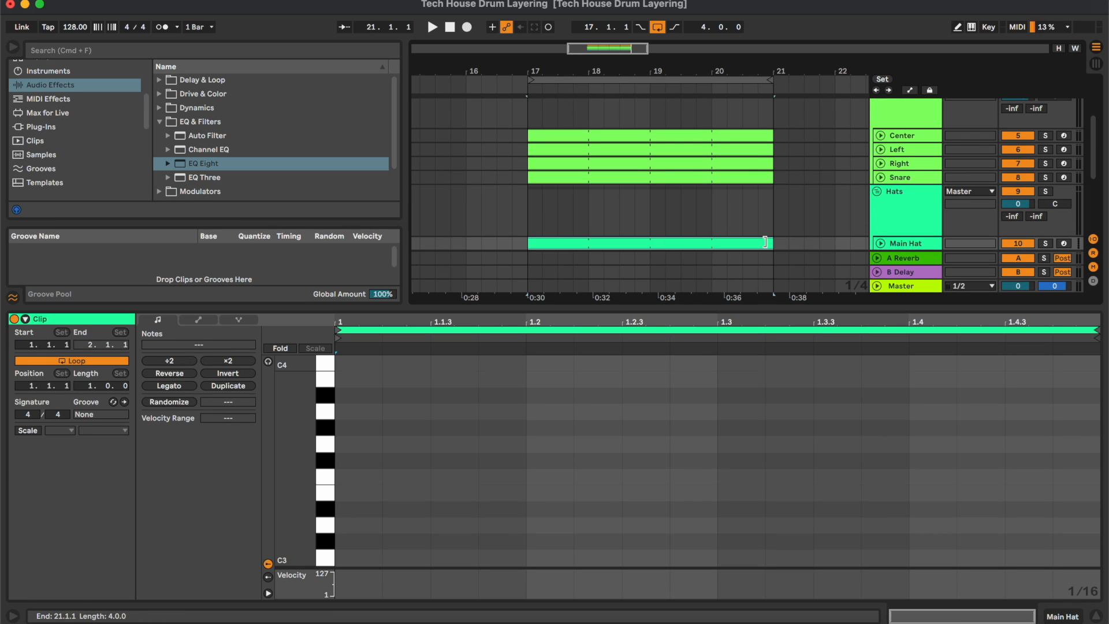
double_click(442, 557)
key("super+d")
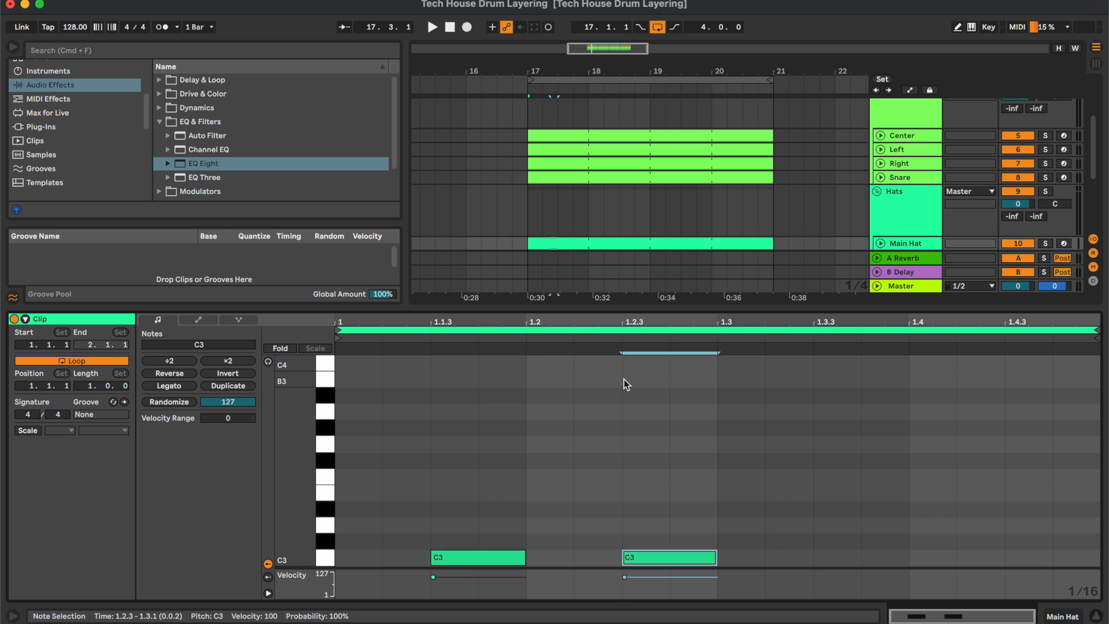
key("super+d")
- Select the Main Hat track and open the Rumba pack's open hi-hat samples under Drum One Shots, Cymbals
left_click(904, 243)
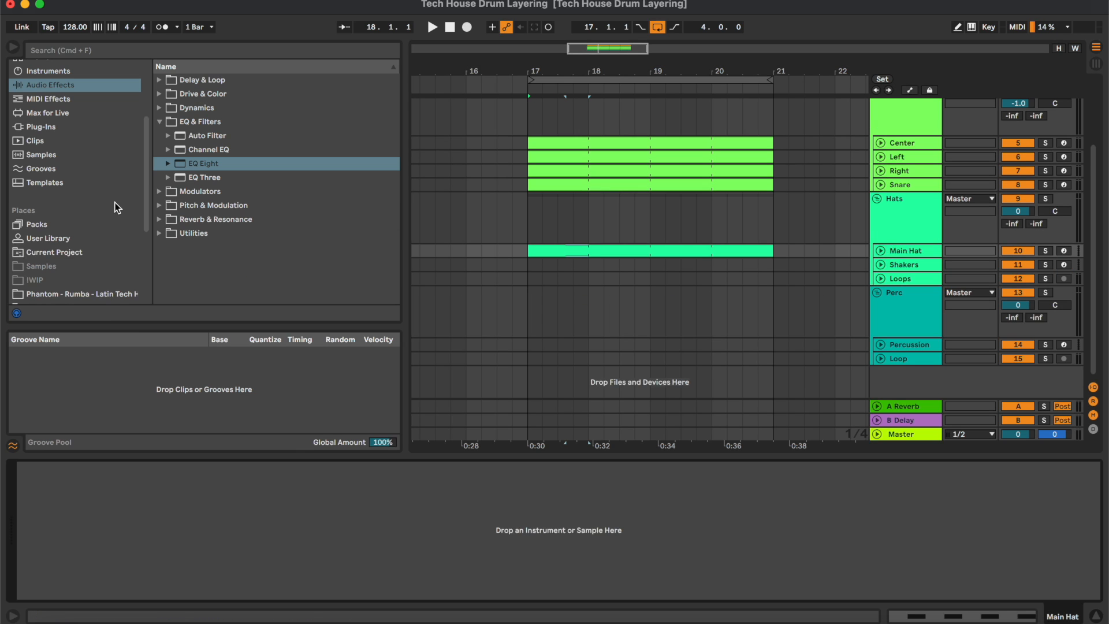
scroll(86, 228, "down", 3)
left_click(91, 250)
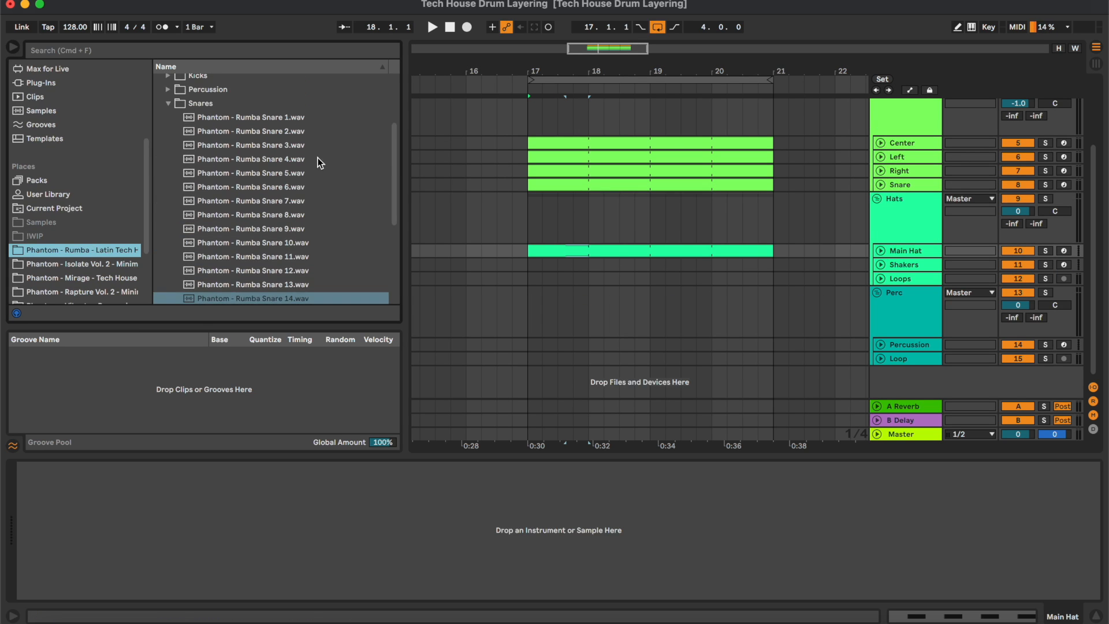
scroll(172, 91, "up", 2)
left_click(169, 91)
- Audition the open hi-hats, load Phantom - Rumba Open Hihat 8 onto Main Hat and set its volume to -6.9 dB
left_click(205, 236)
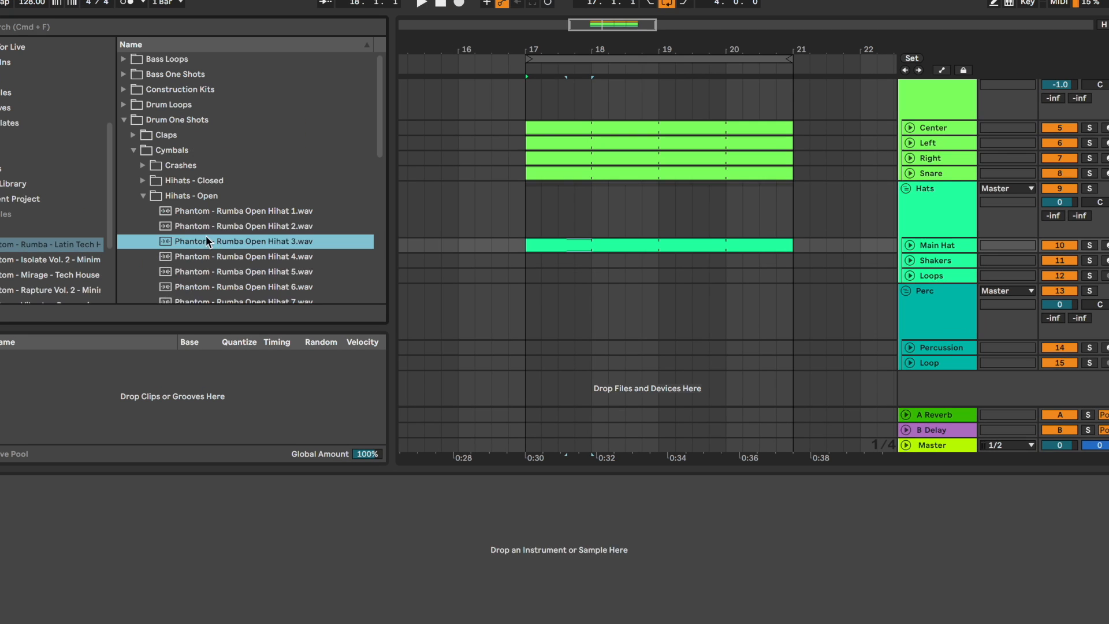
key("Down")
key("Down")
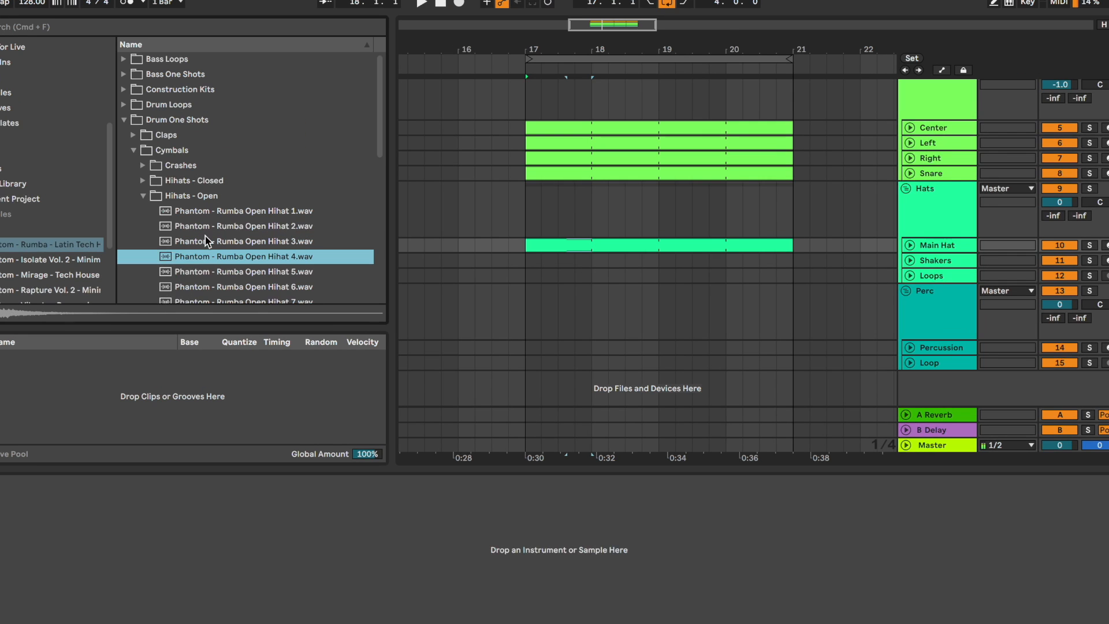
key("Down")
key("Down")
key("Down")
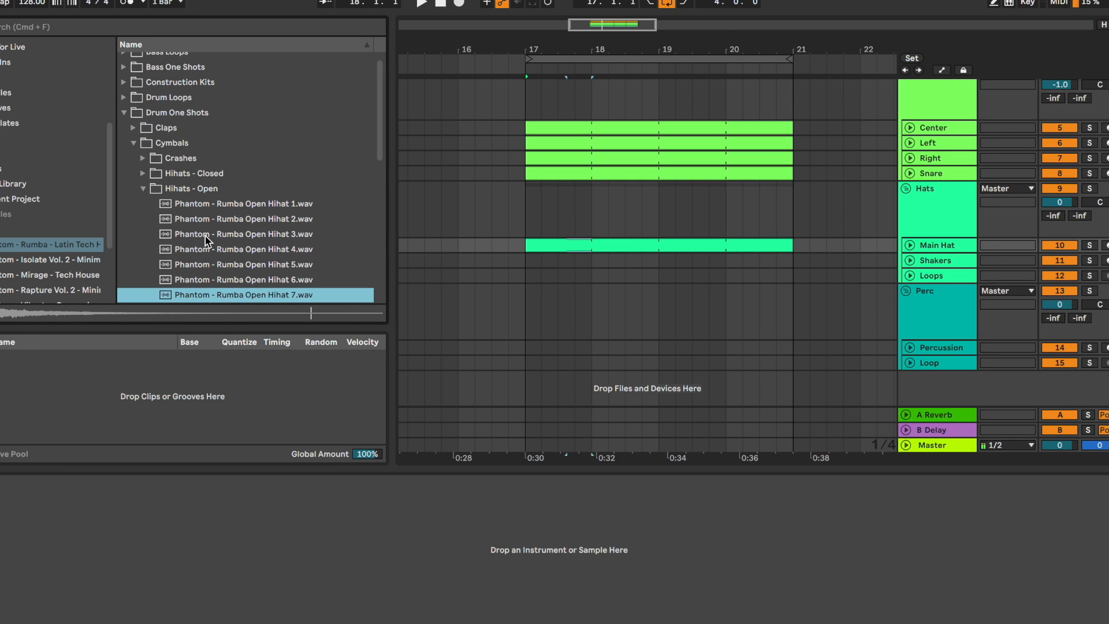
left_click_drag(327, 579, 358, 552)
key("space")
left_click_drag(1066, 258, 1066, 271)
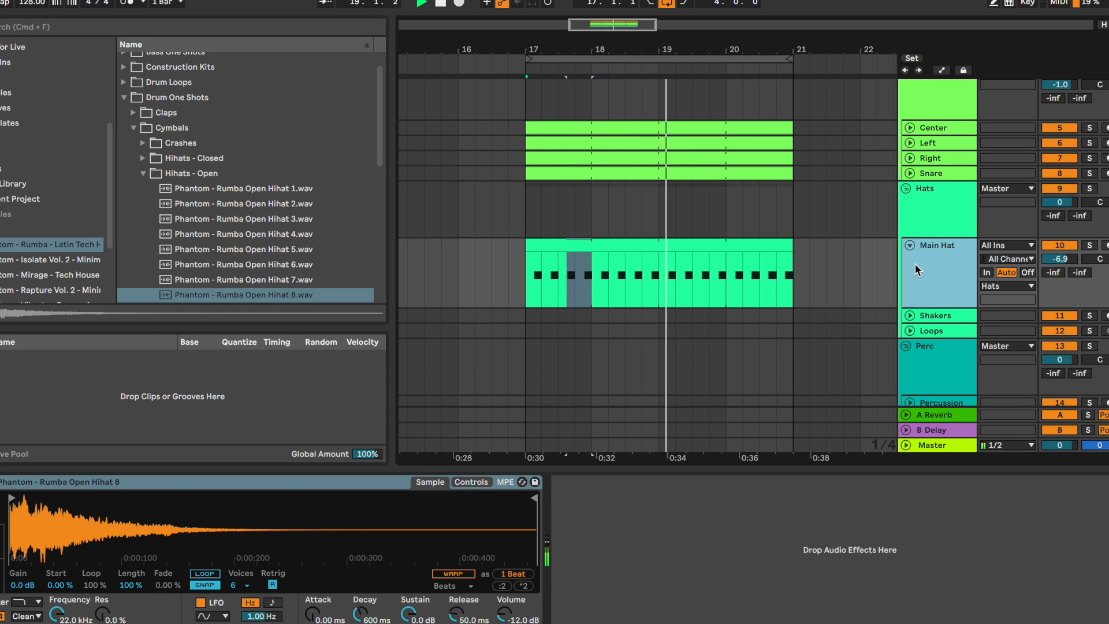
- Expand the Shakers track and copy the Main Hat clip onto it over bars 17 to 21
left_click(692, 315)
left_click(910, 315)
scroll(921, 295, "down", 3)
left_click(940, 256)
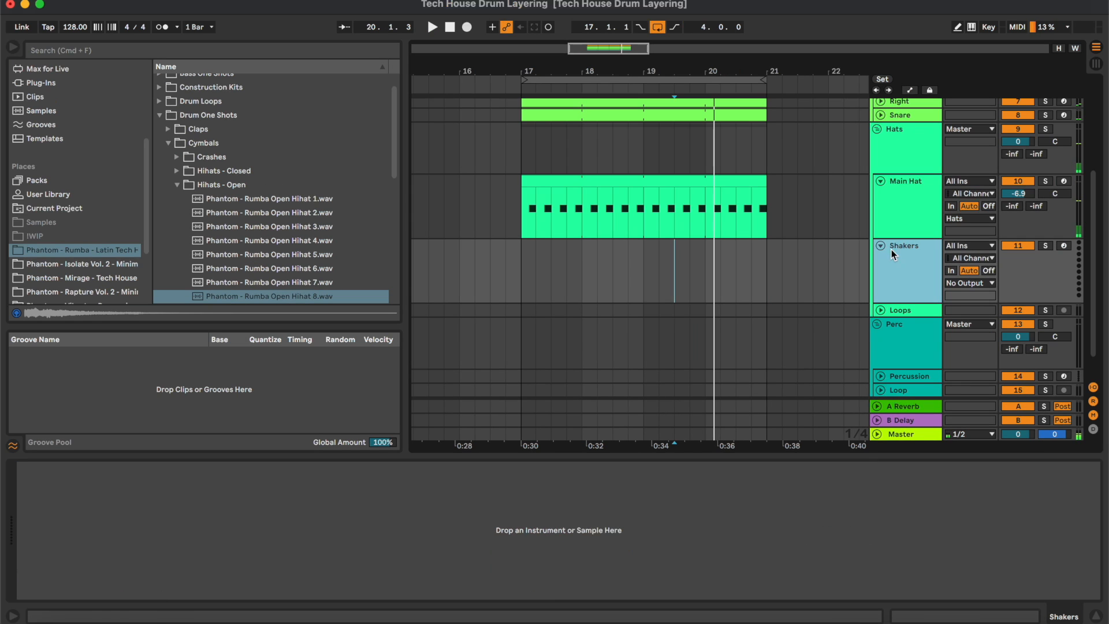
left_click_drag(709, 181, 714, 272)
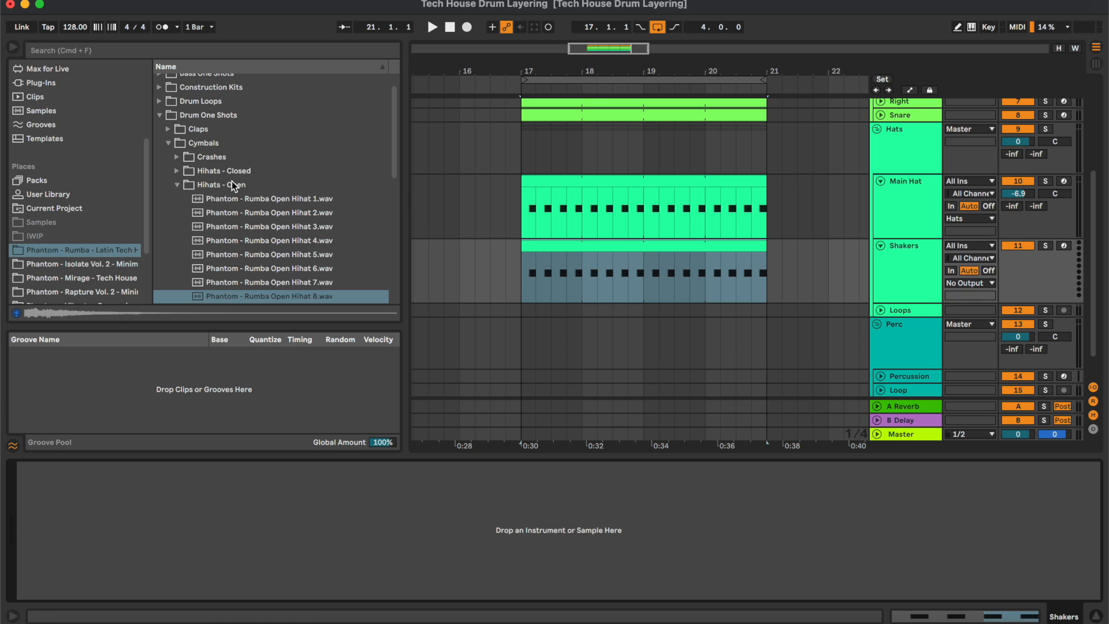
- Audition the Rumba pack's closed hi-hats and load Phantom - Rumba Closed Hihat 7 onto the Shakers track
scroll(216, 189, "down", 2)
left_click(181, 146)
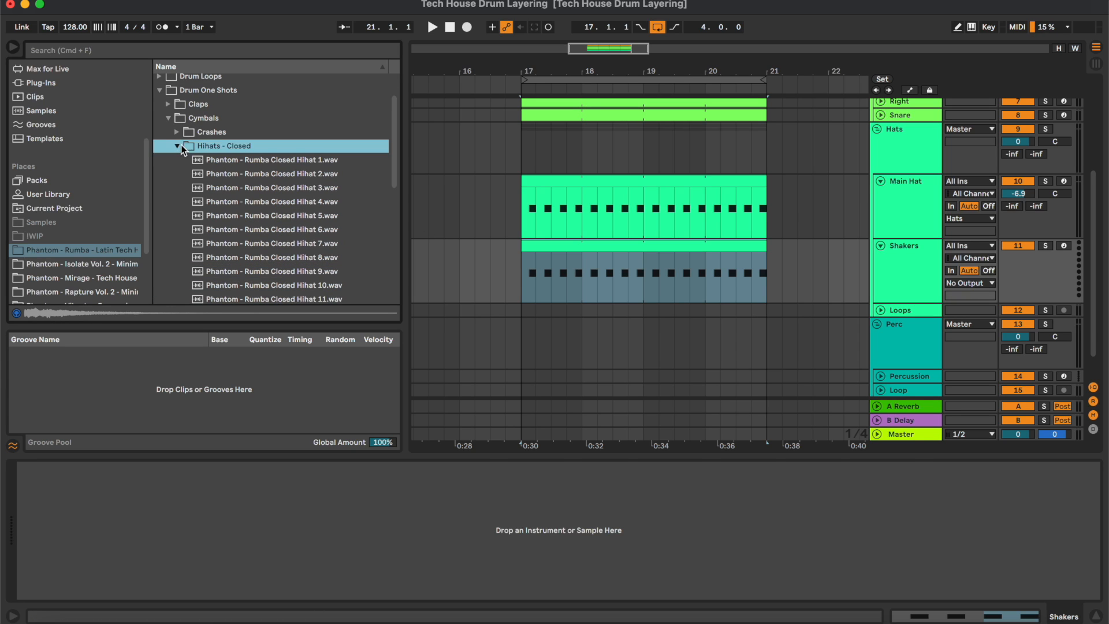
left_click(269, 198)
key("Down")
key("Down")
key("Down")
key("Down")
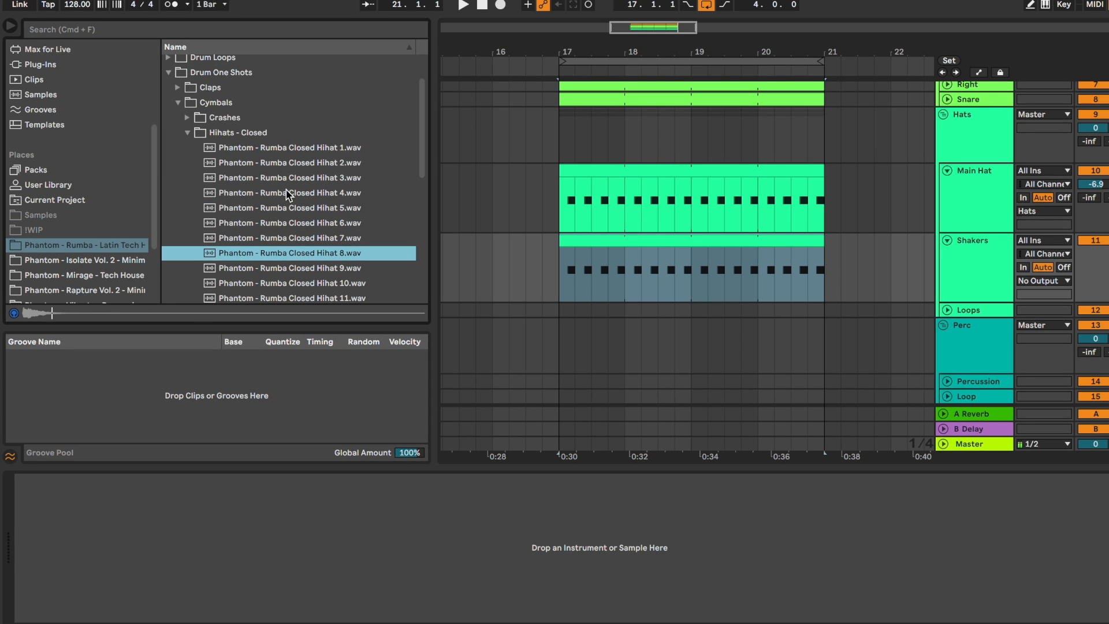
key("Up")
key("Return")
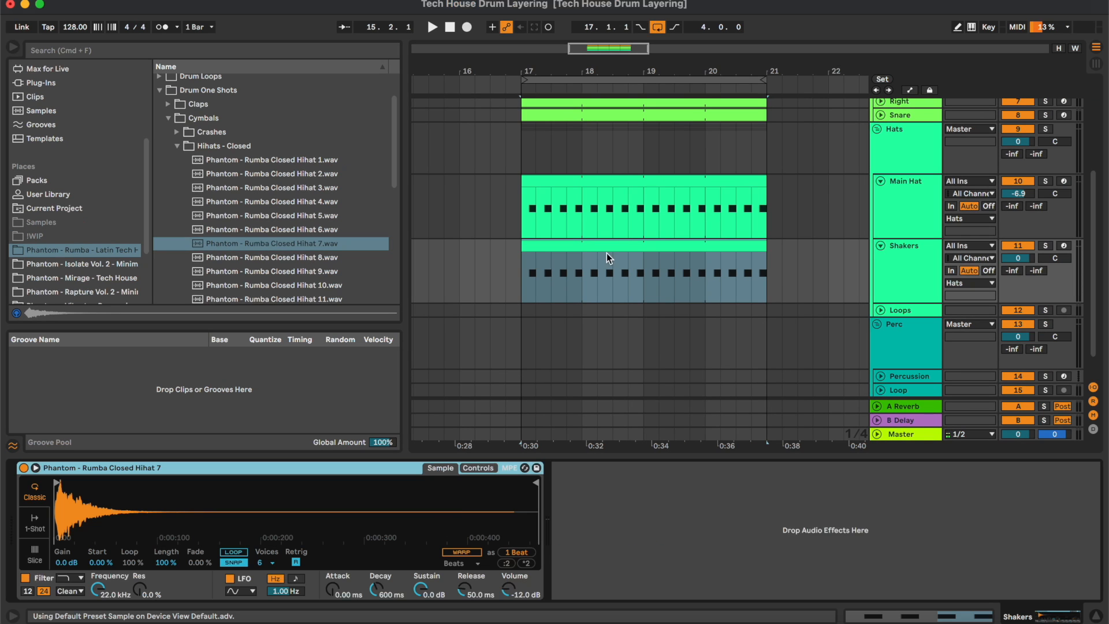
- Balance the hats during playback, setting Shakers to -12.6 dB and Main Hat to -7.6 dB
left_click_drag(1020, 260, 1021, 282)
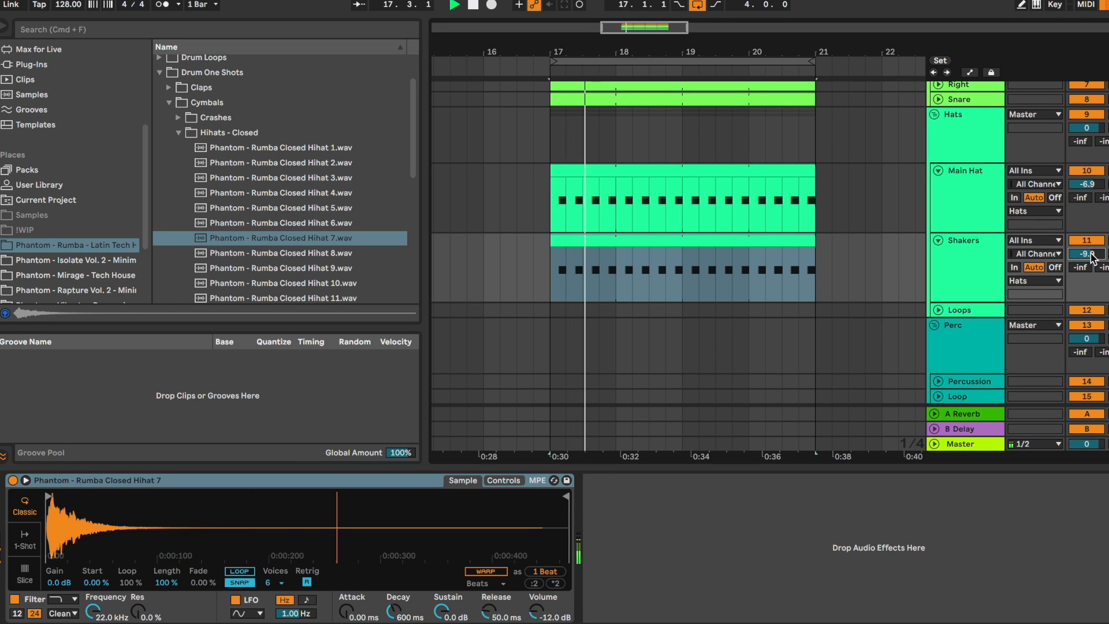
left_click_drag(1103, 189, 1103, 194)
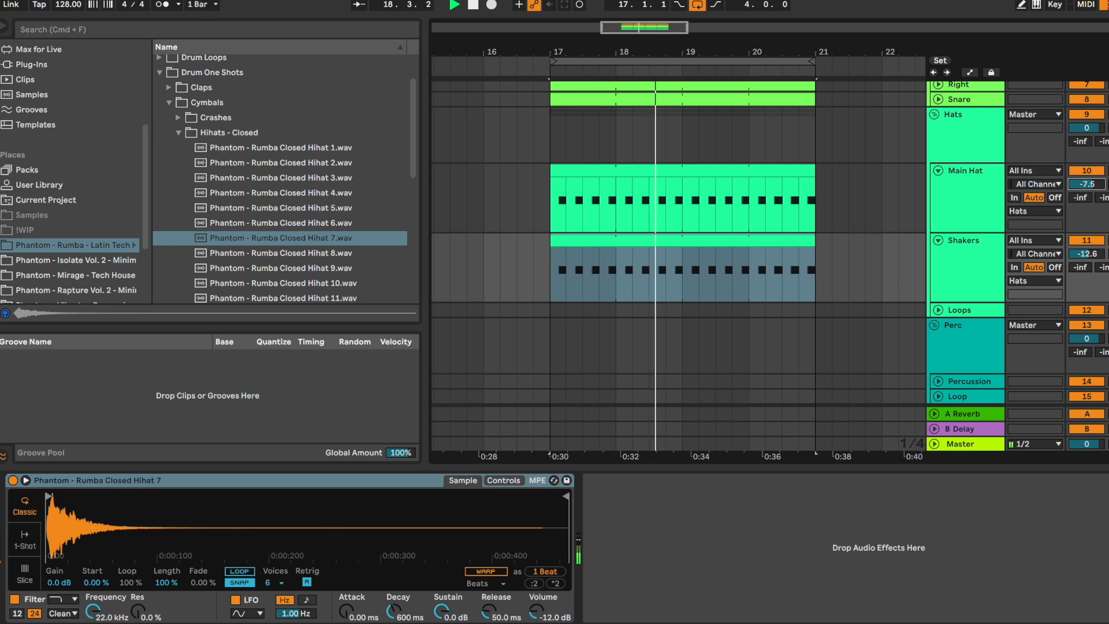
- Shorten the Main Hat's Open Hihat 8 sample to about 0.2 s in 1-Shot mode with a 21.9 ms fade-out
left_click(990, 208)
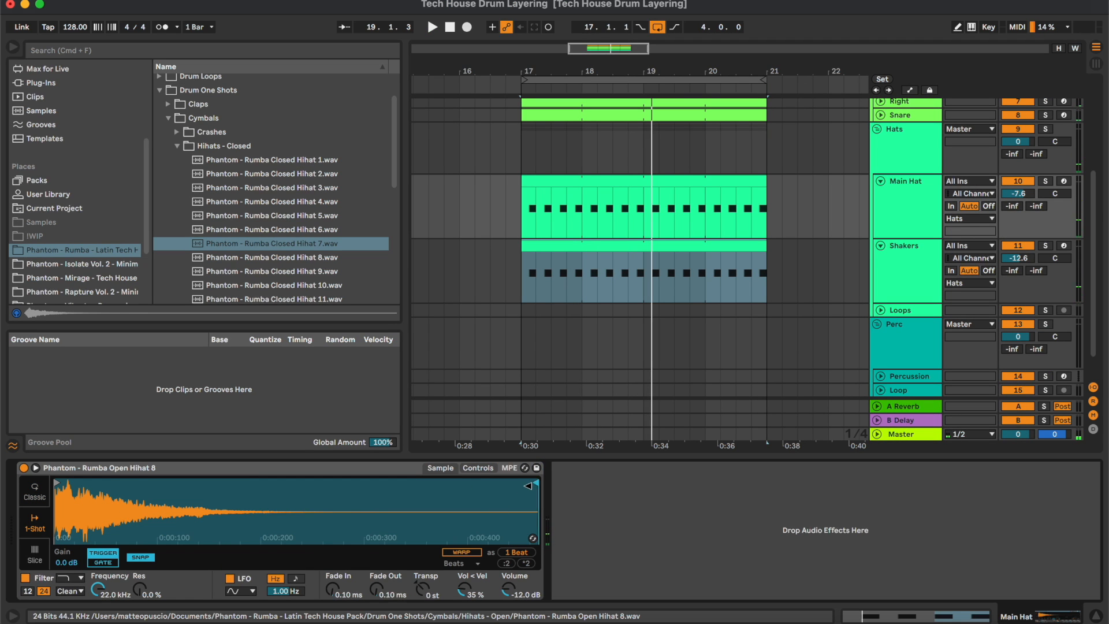
left_click_drag(532, 485, 266, 488)
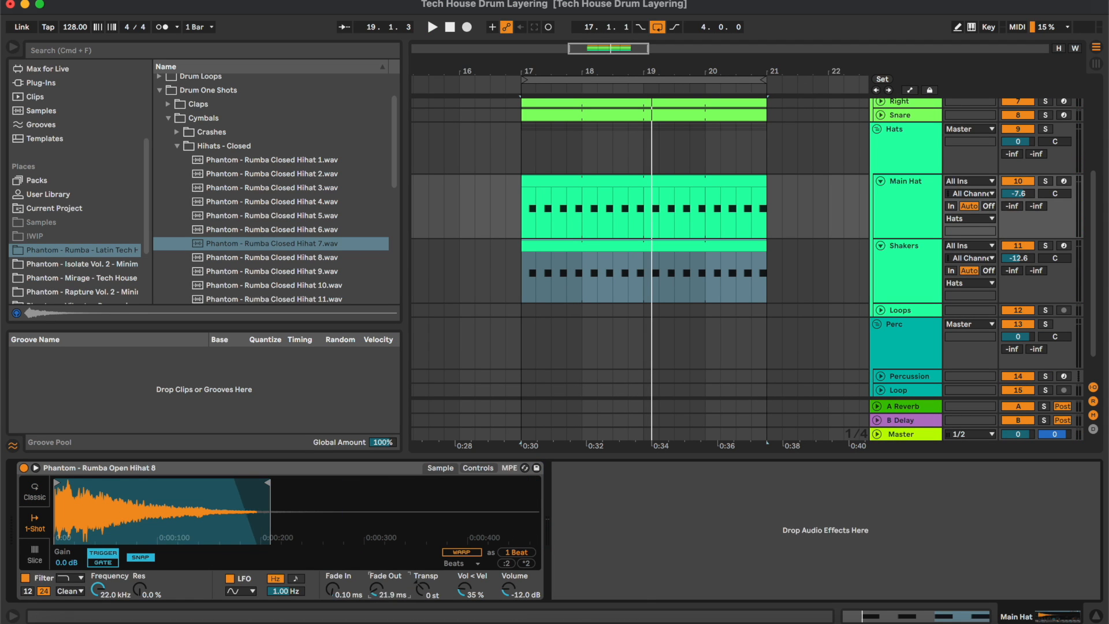
- Set the Main Hat sample's fade-out to 50.6 ms and the Main Hat track to -8.6 dB during playback
left_click_drag(376, 589, 376, 586)
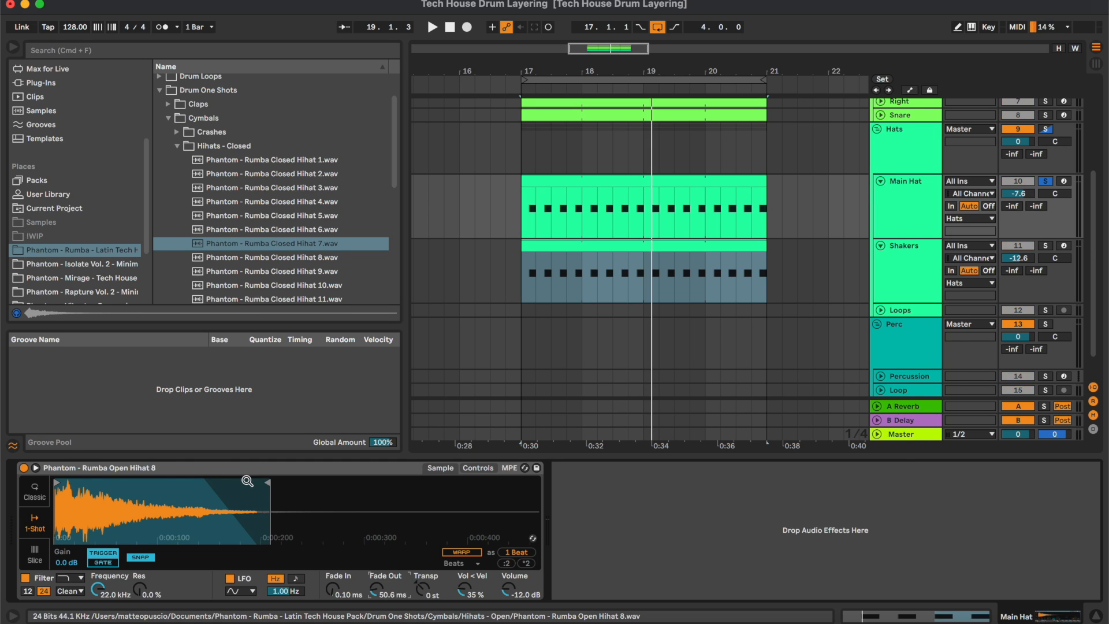
key("space")
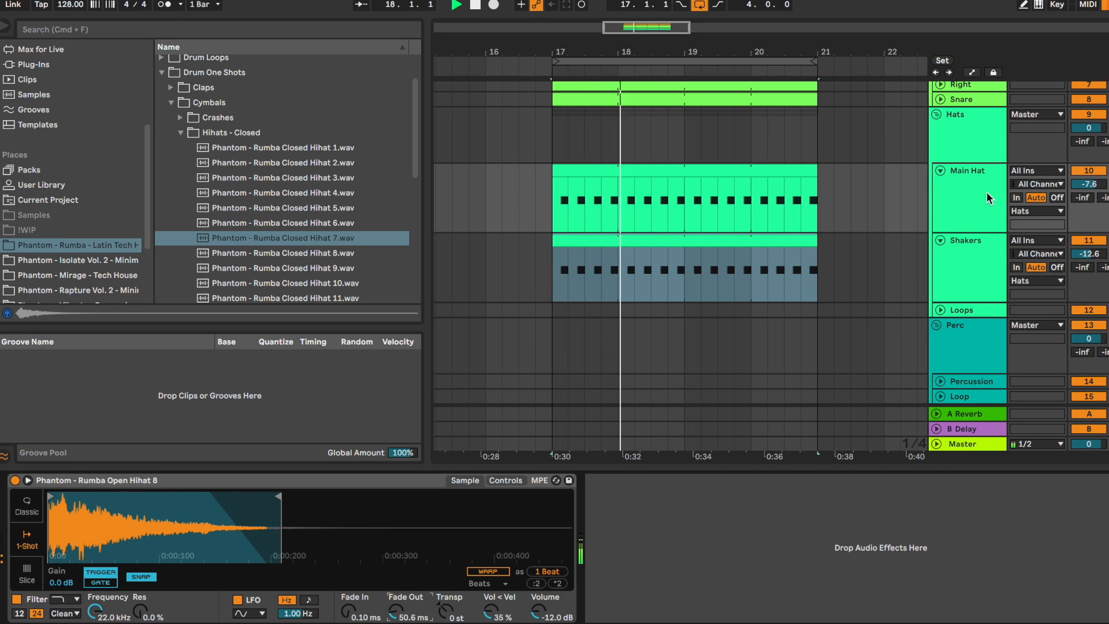
left_click(984, 279)
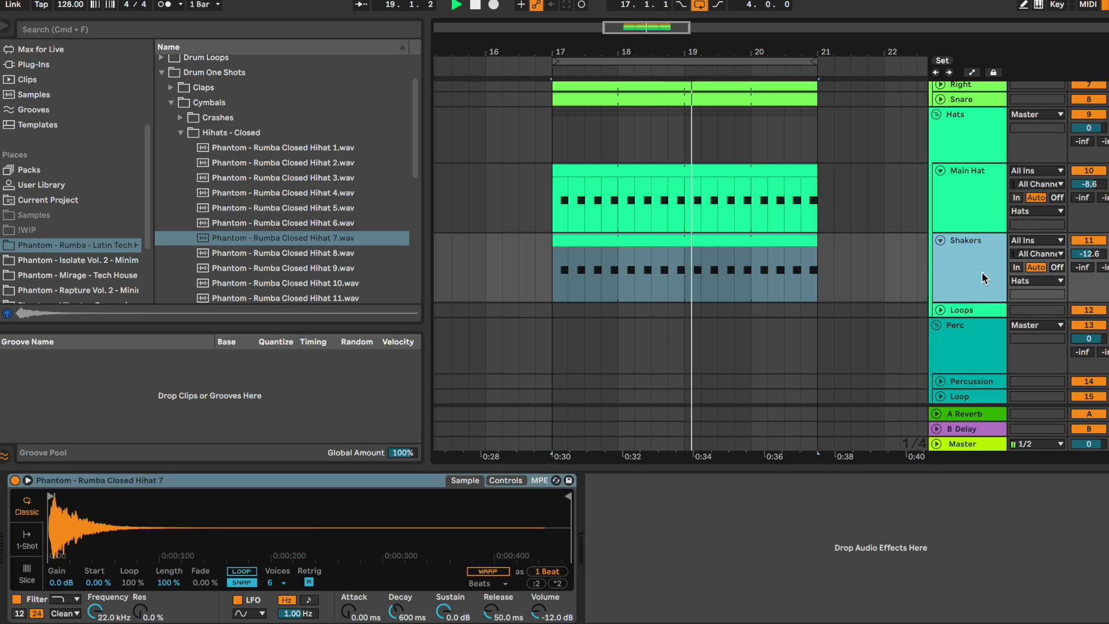
left_click(979, 180)
left_click(971, 201)
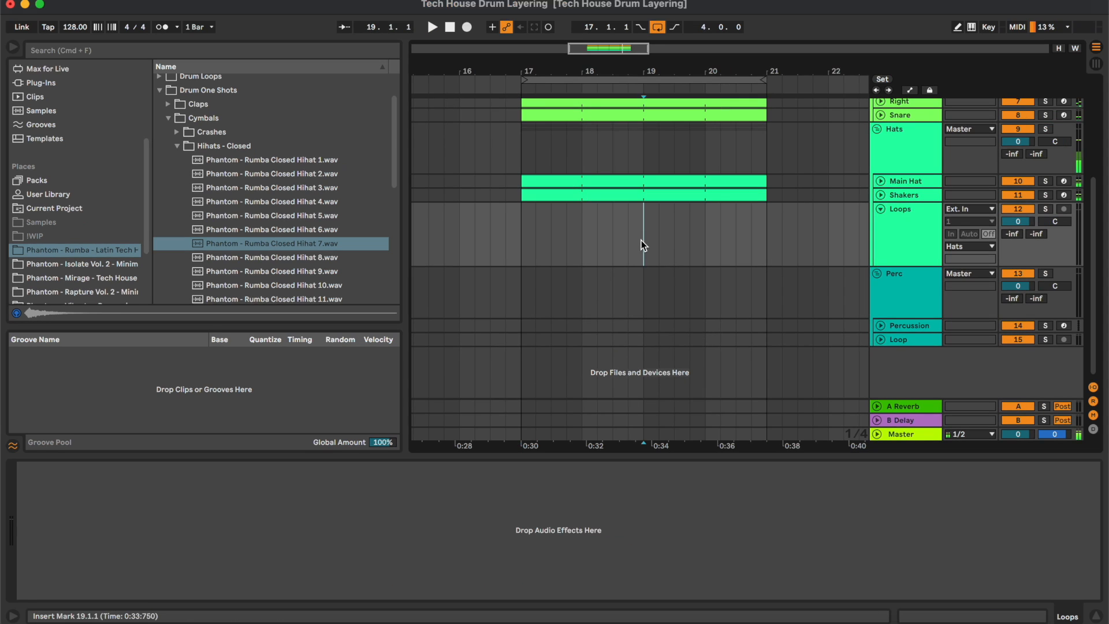
- Place Phantom - Rumba Hat Loop 4 - 126 BPM from the pack's Hat Loops folder on the Loops track over bars 17 to 21
scroll(640, 241, "right", 1)
left_click(161, 90)
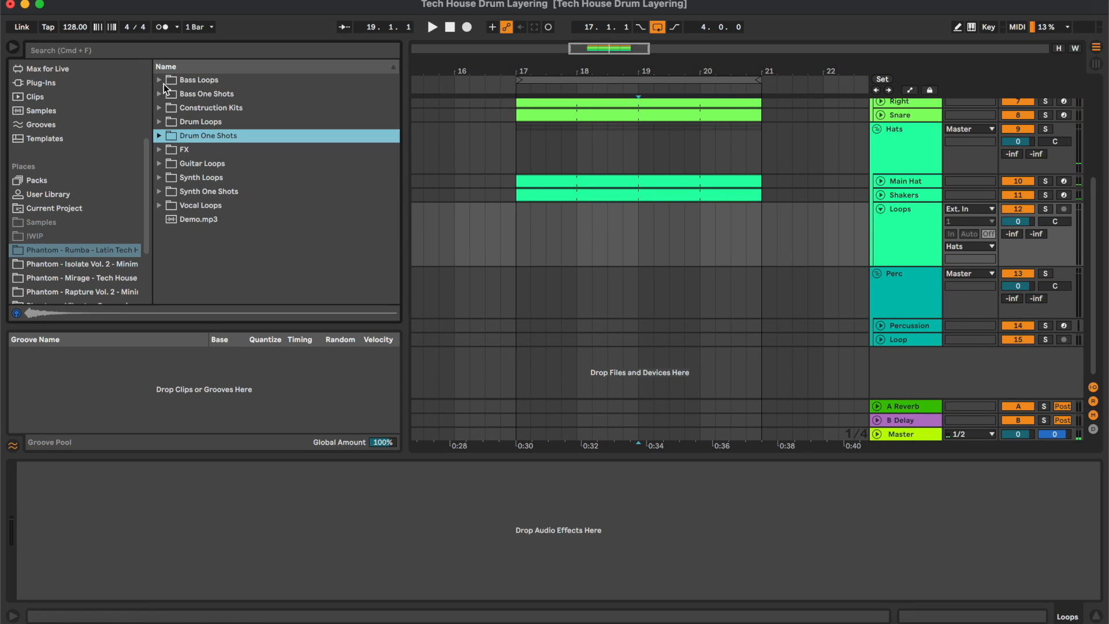
left_click(160, 122)
left_click(168, 177)
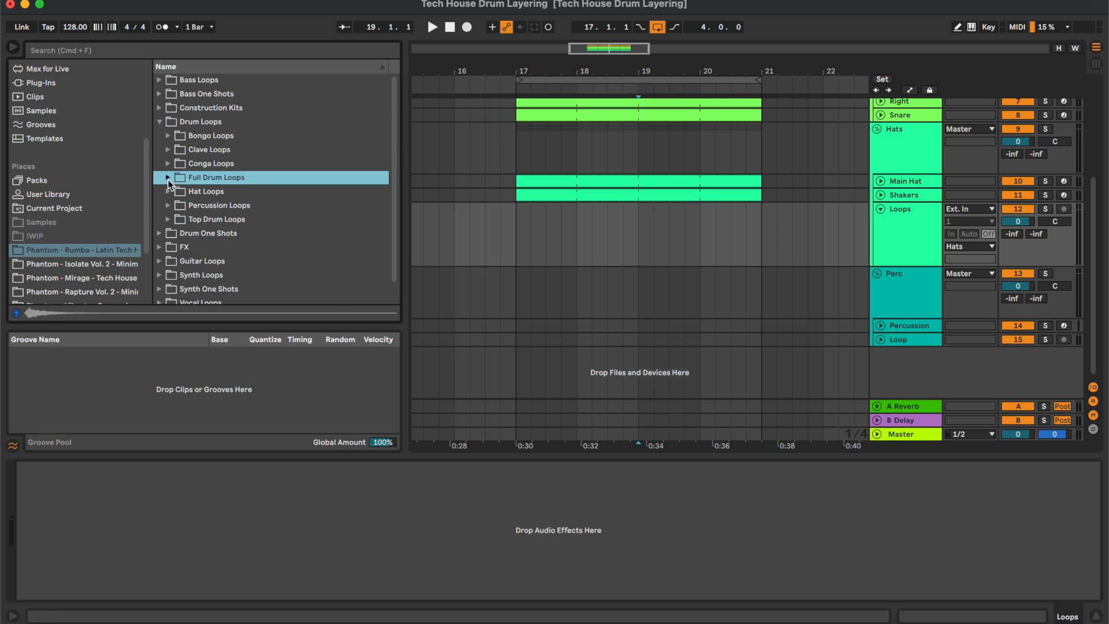
scroll(191, 234, "down", 1)
left_click(167, 172)
scroll(250, 225, "down", 3)
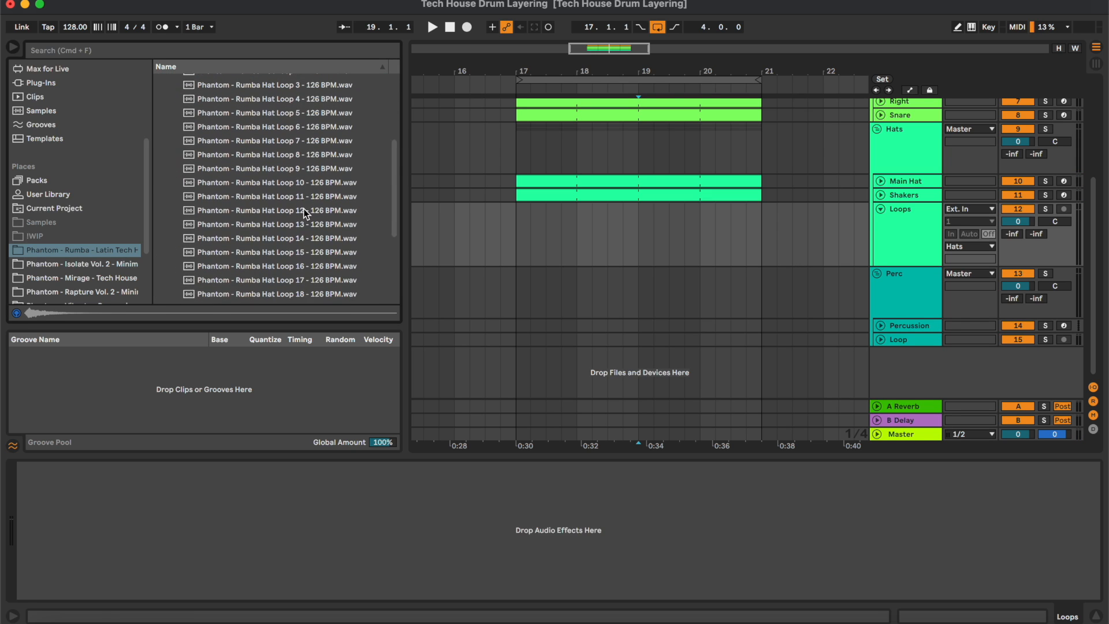
scroll(347, 215, "up", 2)
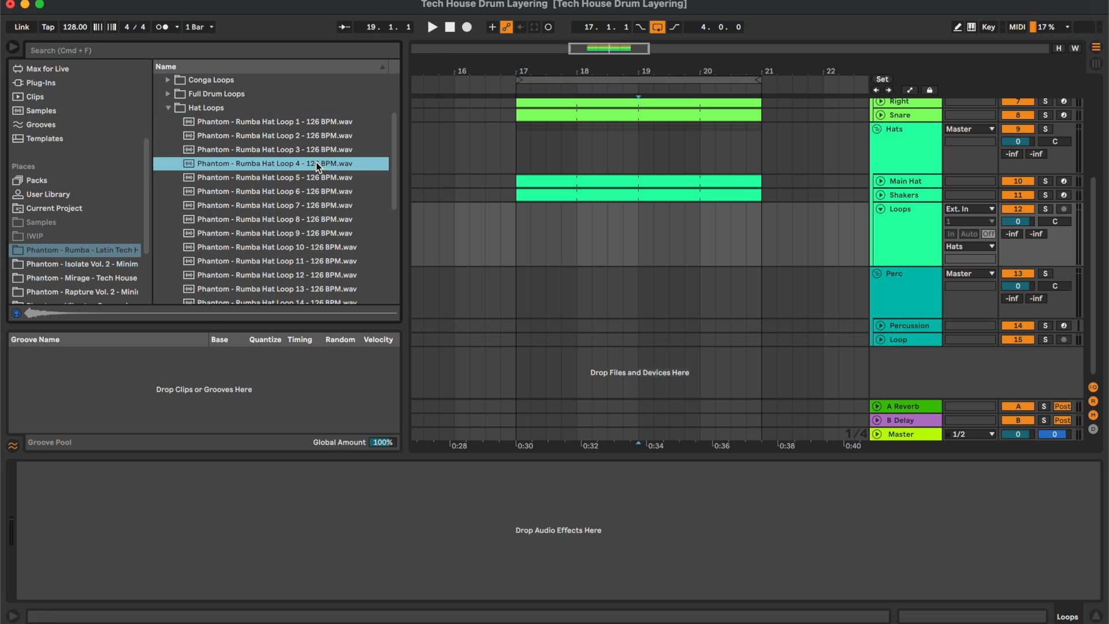
left_click(316, 164)
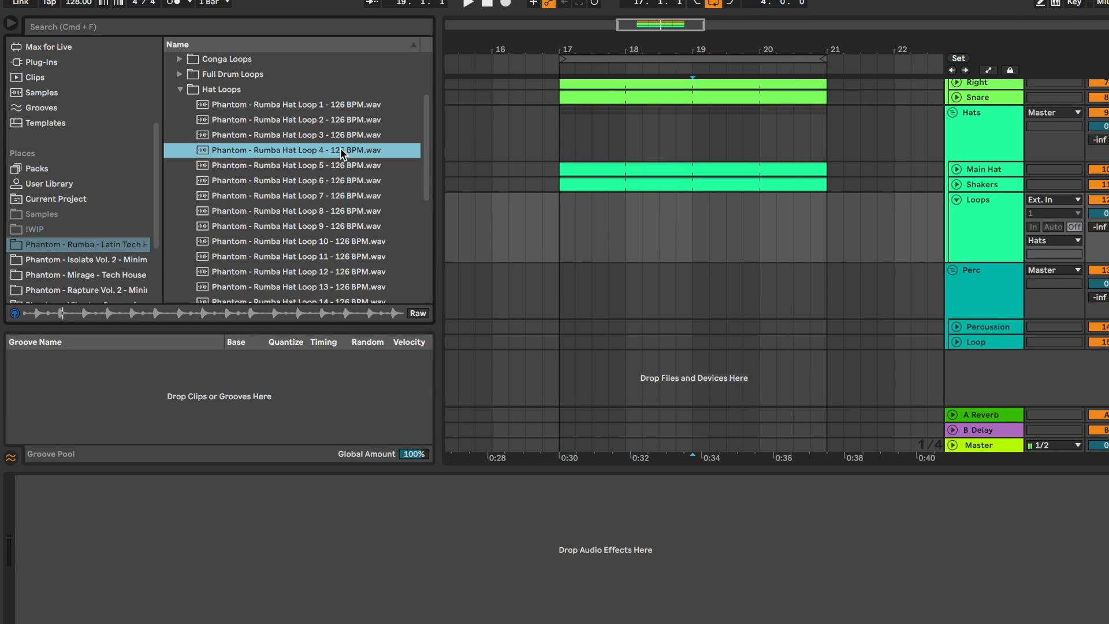
left_click_drag(341, 148, 687, 195)
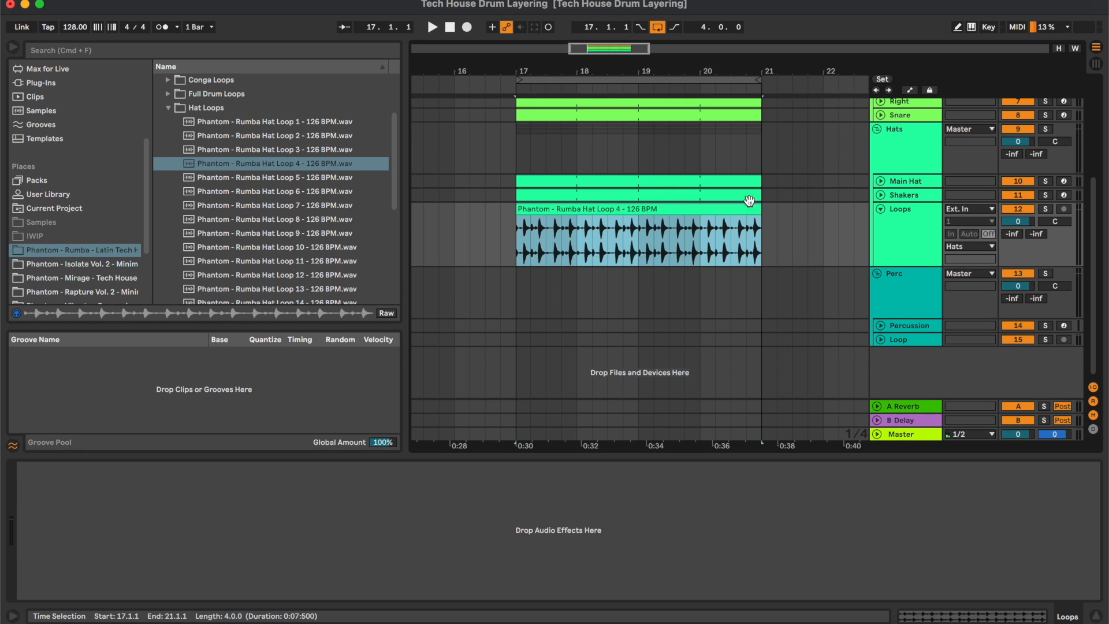
- Set the Loops track to -18.8 dB during playback and fold the track
left_click_drag(1032, 226, 1069, 216)
key("space")
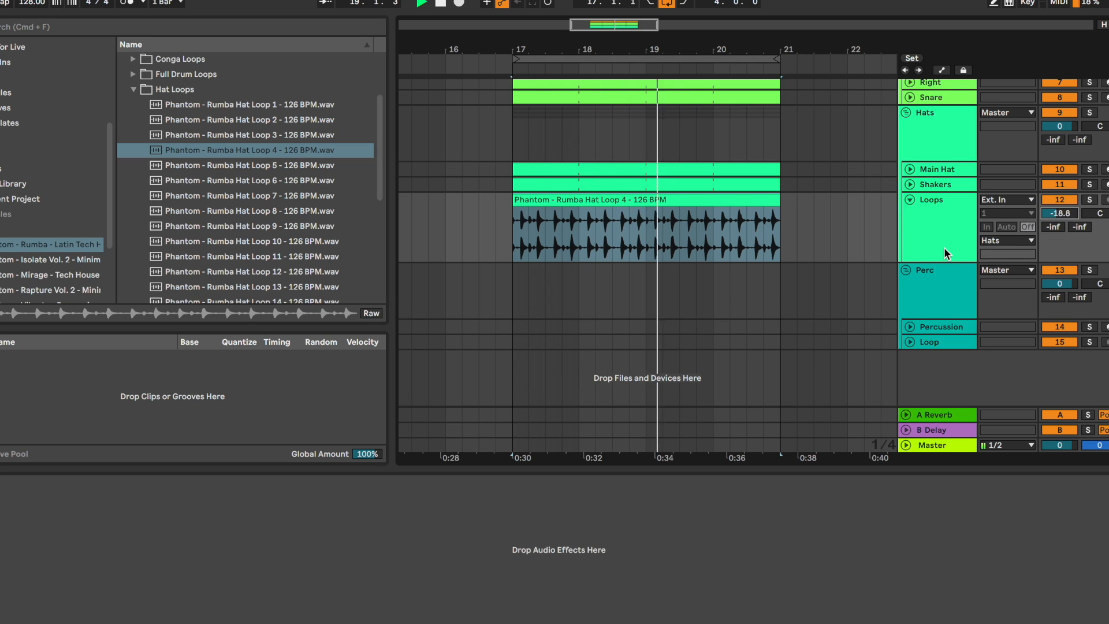
left_click(948, 251)
key("u")
- Move the Loop track above the Percussion track in the Perc group, then stop playback
left_click(951, 276)
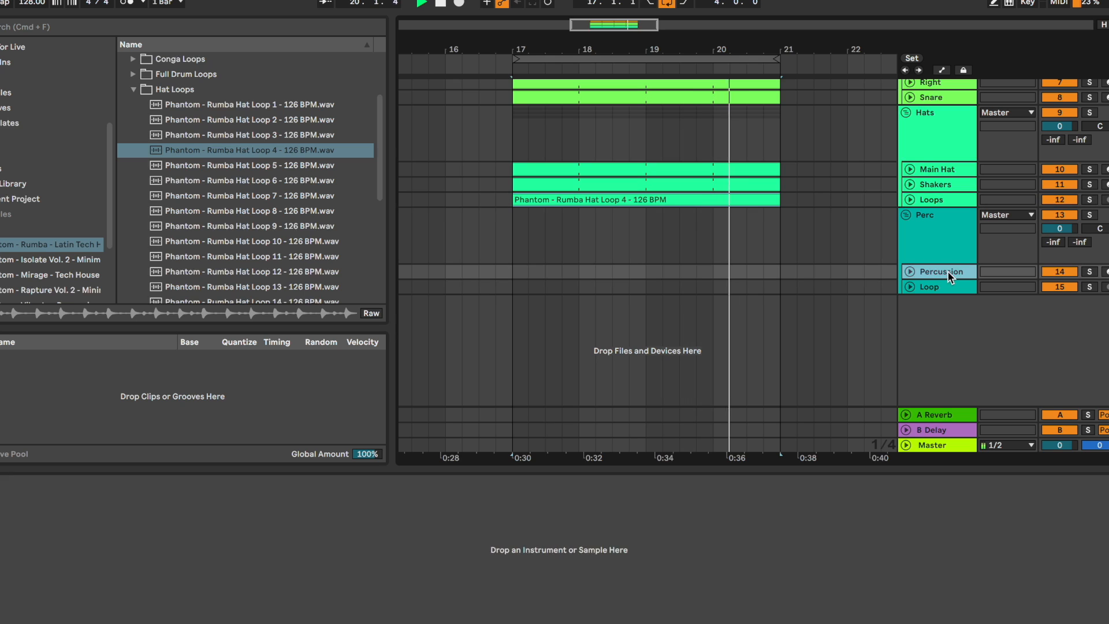
left_click_drag(955, 288, 953, 268)
left_click(949, 227)
scroll(732, 225, "up", 3)
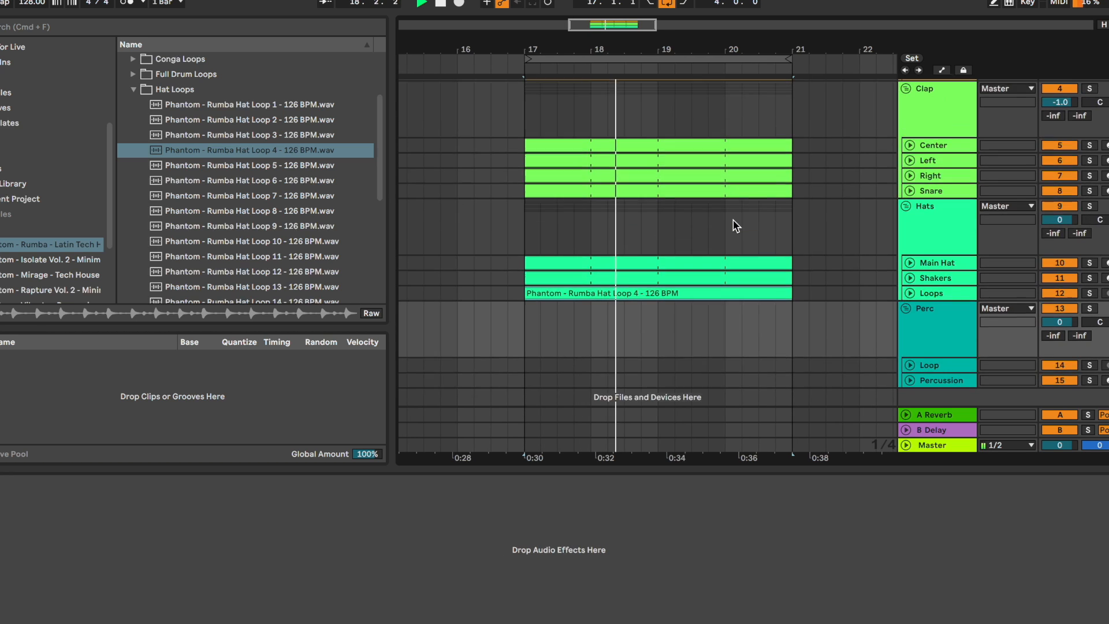
scroll(733, 222, "up", 2)
left_click(704, 245)
scroll(704, 244, "down", 3)
left_click(944, 332)
key("space")
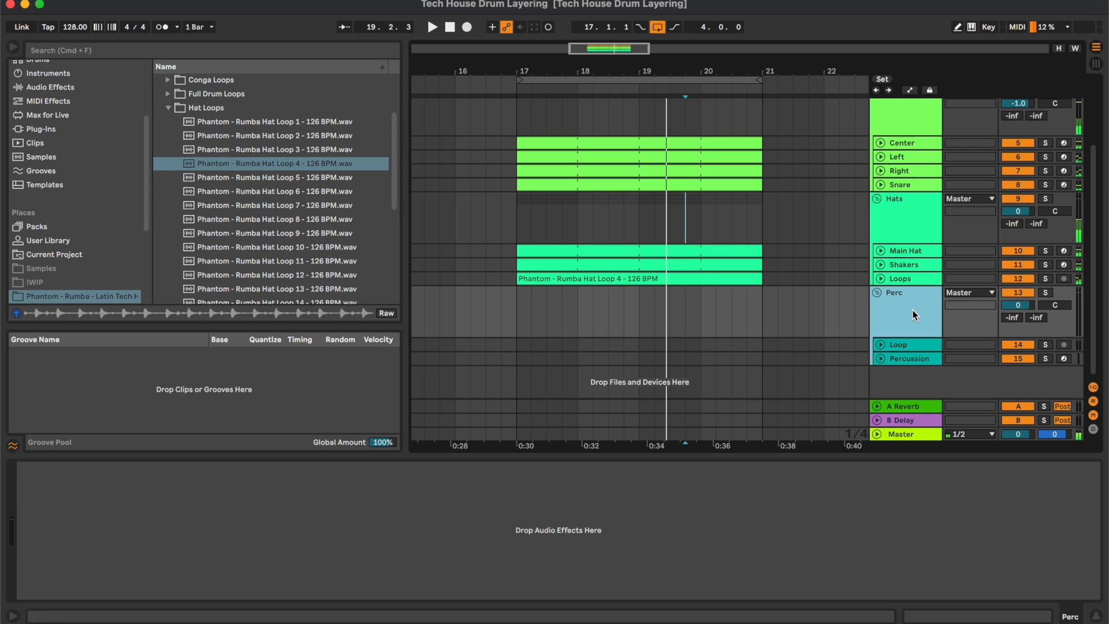
- Place Phantom - Rumba Percussion Loop 13 - 126 BPM on the Loop track at bar 17 and unfold the track
left_click(906, 343)
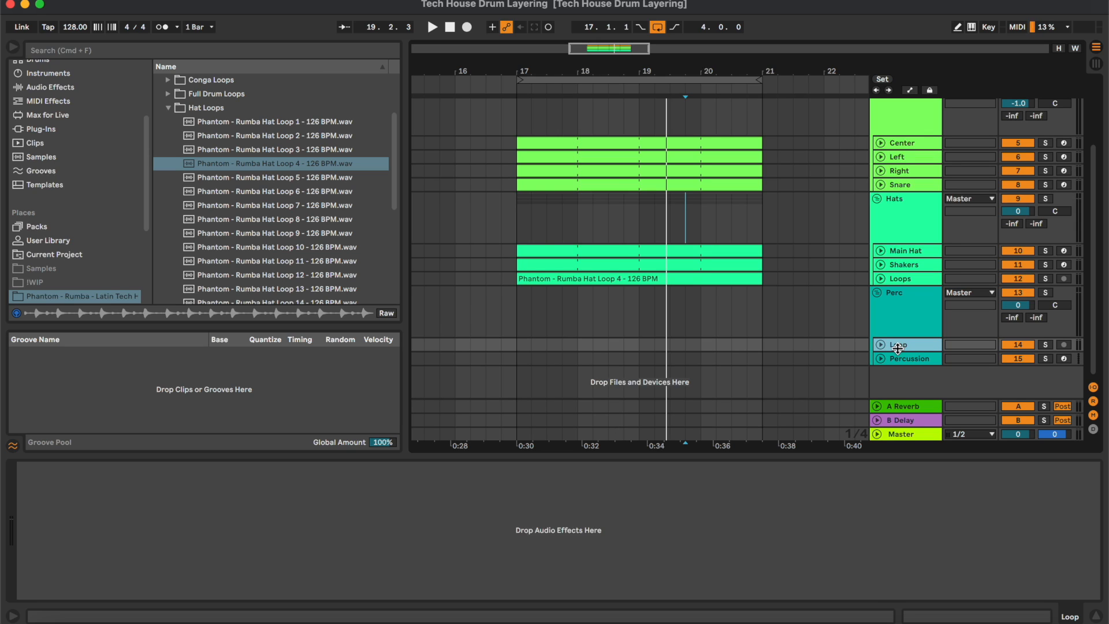
key("Down")
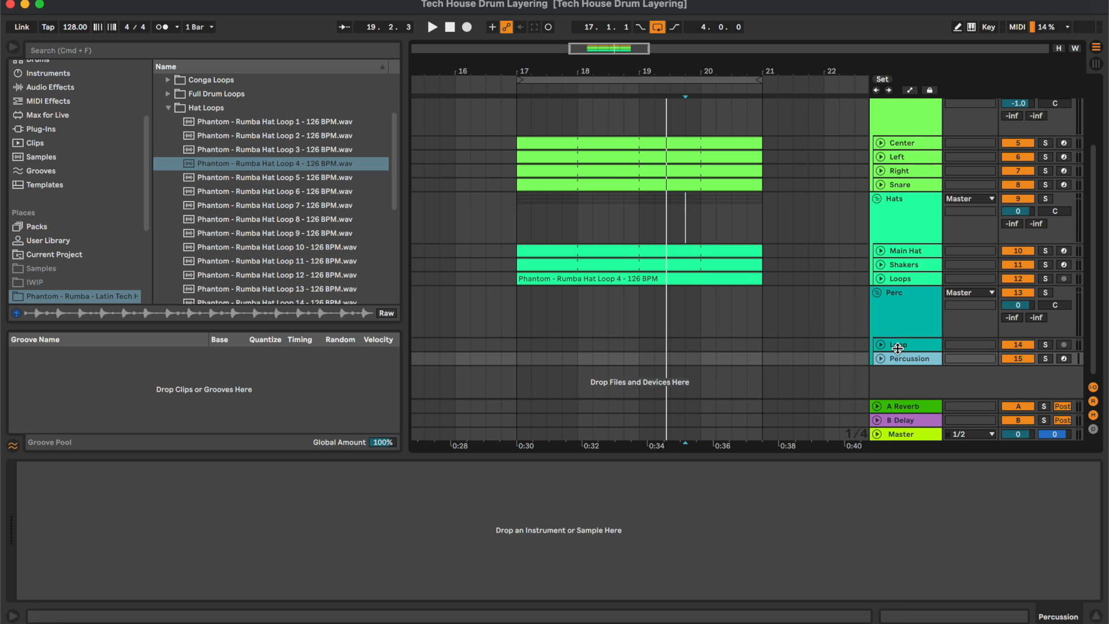
left_click(897, 345)
left_click(169, 108)
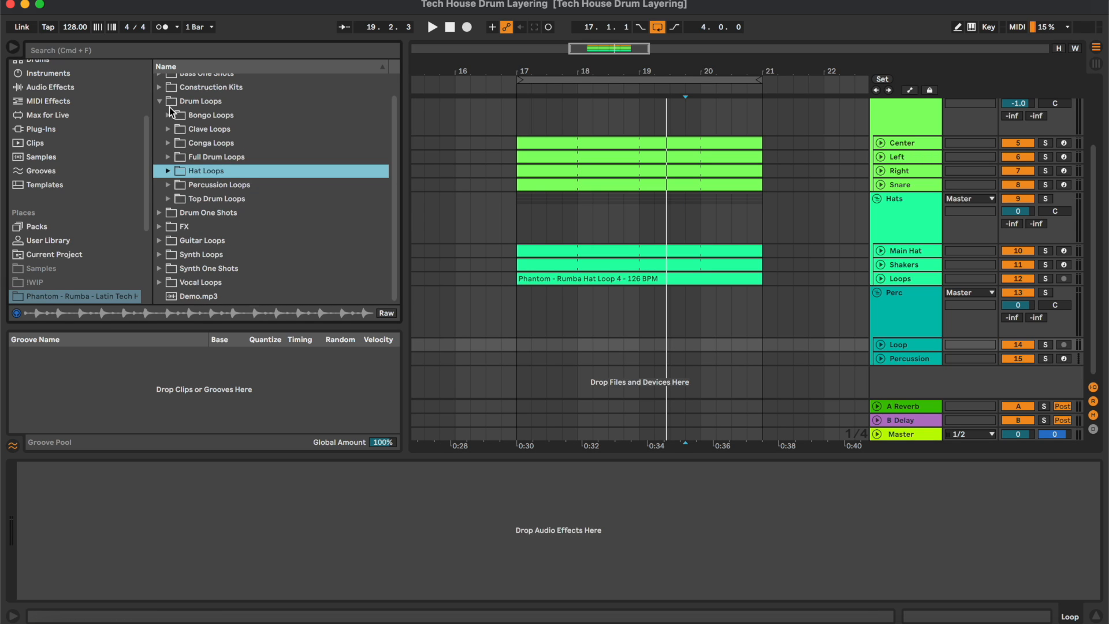
left_click(168, 185)
scroll(306, 255, "down", 5)
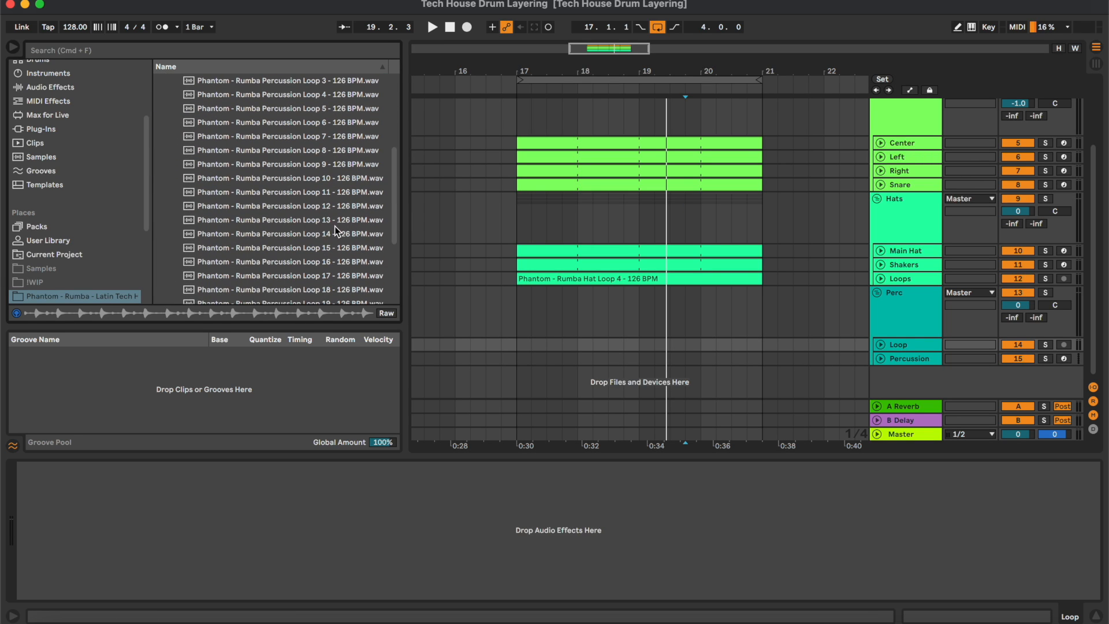
left_click(336, 221)
left_click_drag(351, 213, 565, 341)
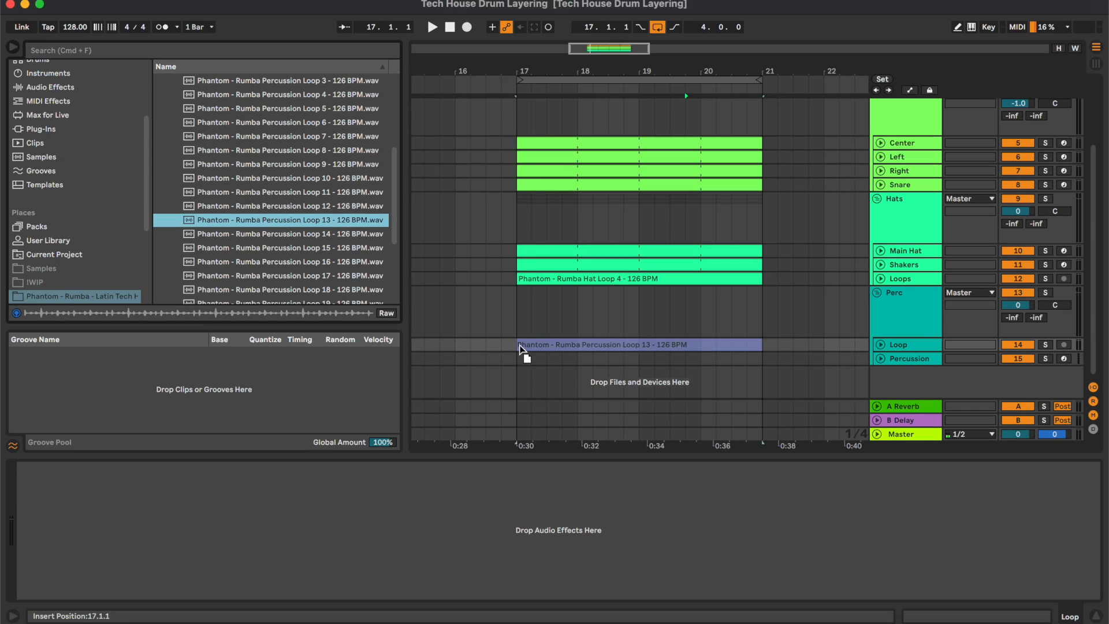
left_click(880, 345)
- Set the Perc group's Loop track to -14.0 dB during playback
key("space")
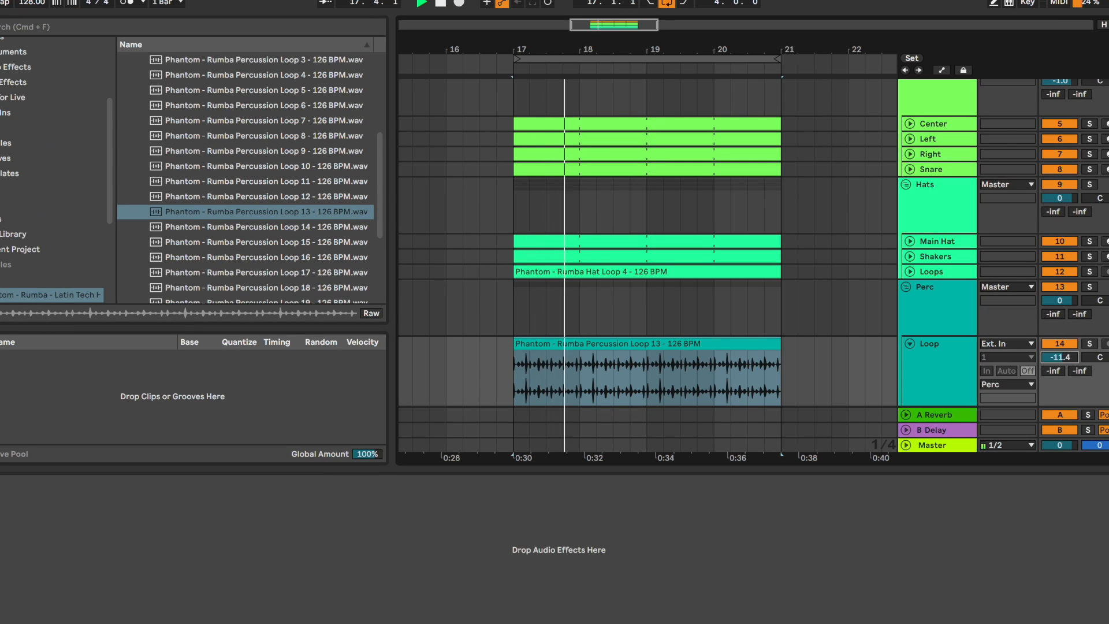
left_click_drag(1056, 354, 1056, 358)
scroll(956, 353, "down", 3)
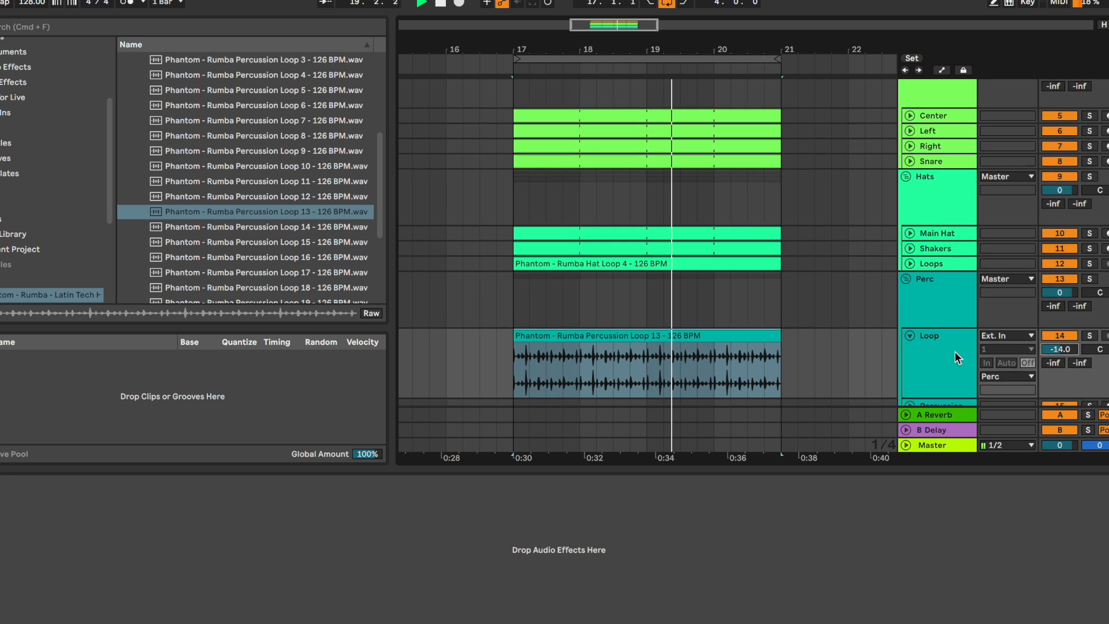
- Insert a one-bar MIDI clip at bar 17 on the Percussion track and extend it to bar 21
left_click(946, 333)
left_click(910, 363)
left_click_drag(514, 352, 577, 363)
key("super+shift+m")
key("space")
left_click_drag(578, 191, 760, 194)
left_click(932, 220)
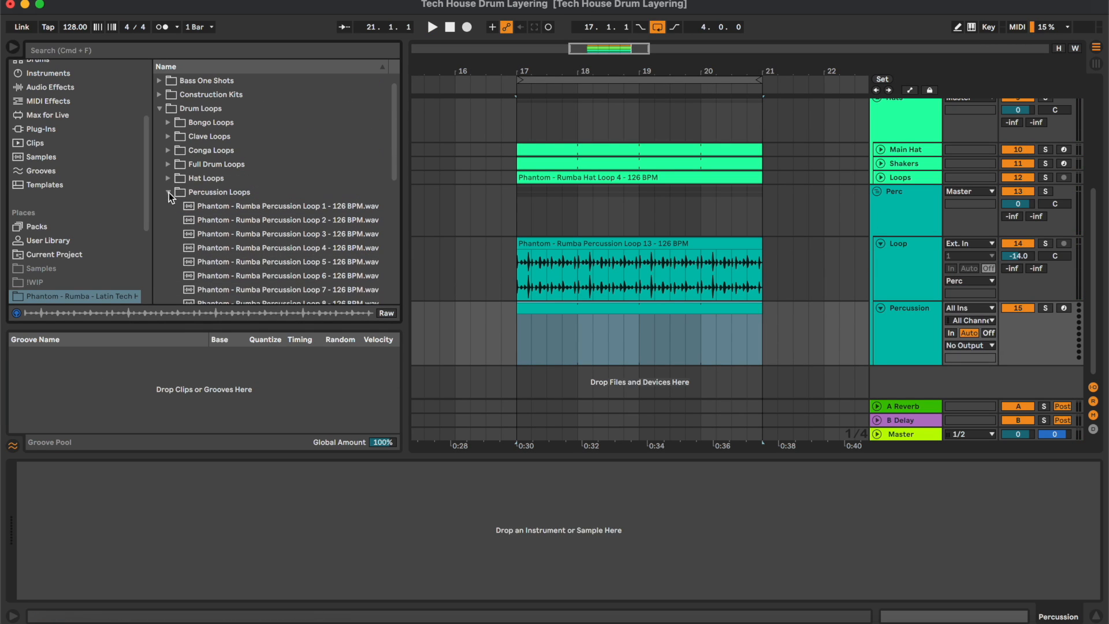
- Open the Percussion folder of the Rumba pack's Drum One Shots, closing the folders used for loops and closed hi-hats
left_click(168, 192)
left_click(159, 108)
left_click(160, 138)
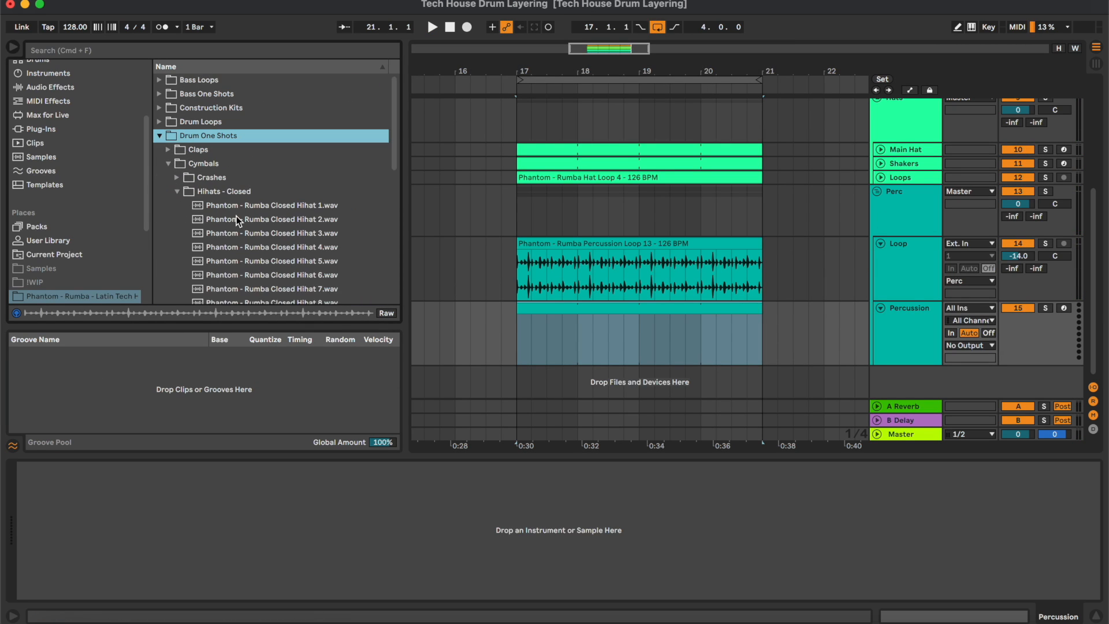
scroll(237, 217, "down", 3)
left_click(178, 143)
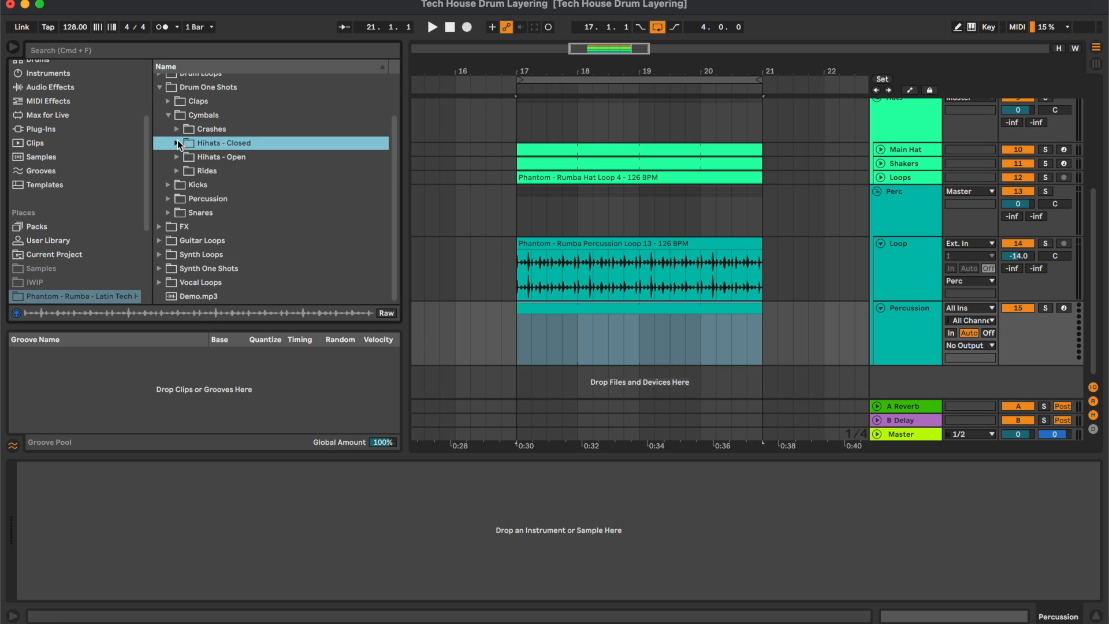
left_click(177, 196)
- Audition the Rumba percussion one-shots and load Phantom - Rumba Percussion 15 onto the Percussion track with a C3 note at 1.1.3
left_click(310, 289)
key("Down")
key("Down")
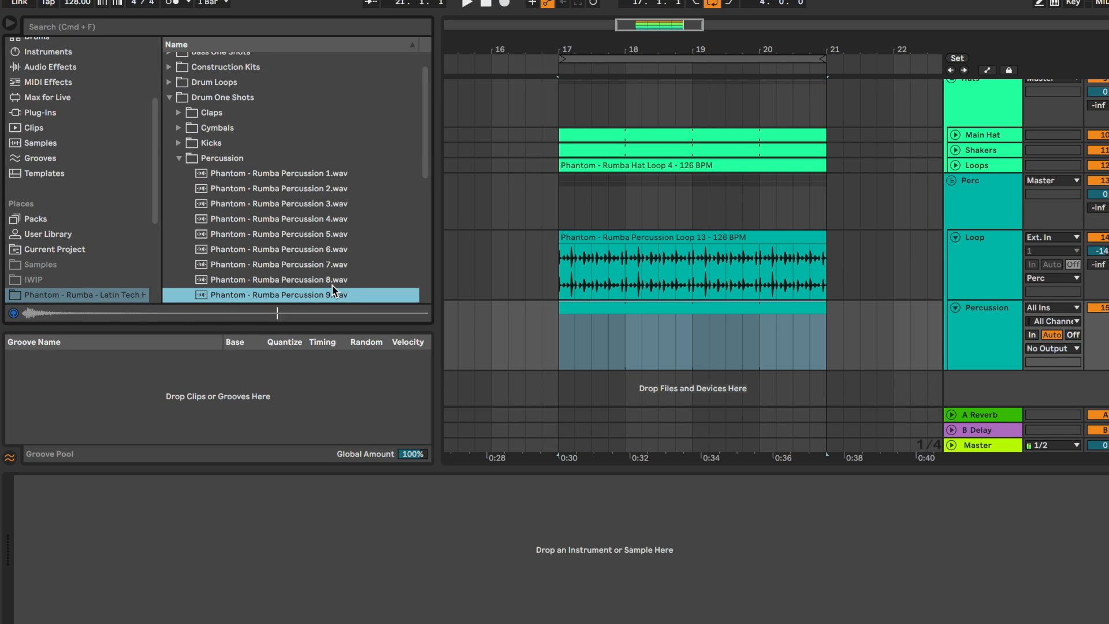
key("Down")
key("Down")
key("Down")
key("Down")
key("Down")
key("Down")
key("Down")
key("Down")
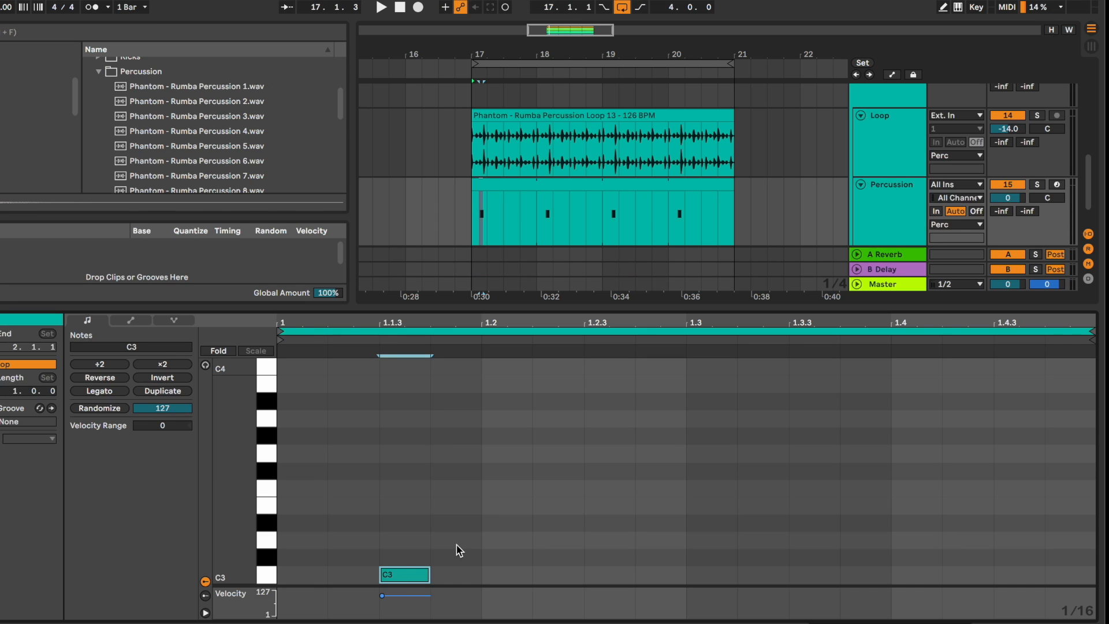
- Set Percussion to -11.2 dB during playback and add sixteenth-note C3 hits at 1.2.2, 1.3.3, 1.3.4 and 1.4.2
key("space")
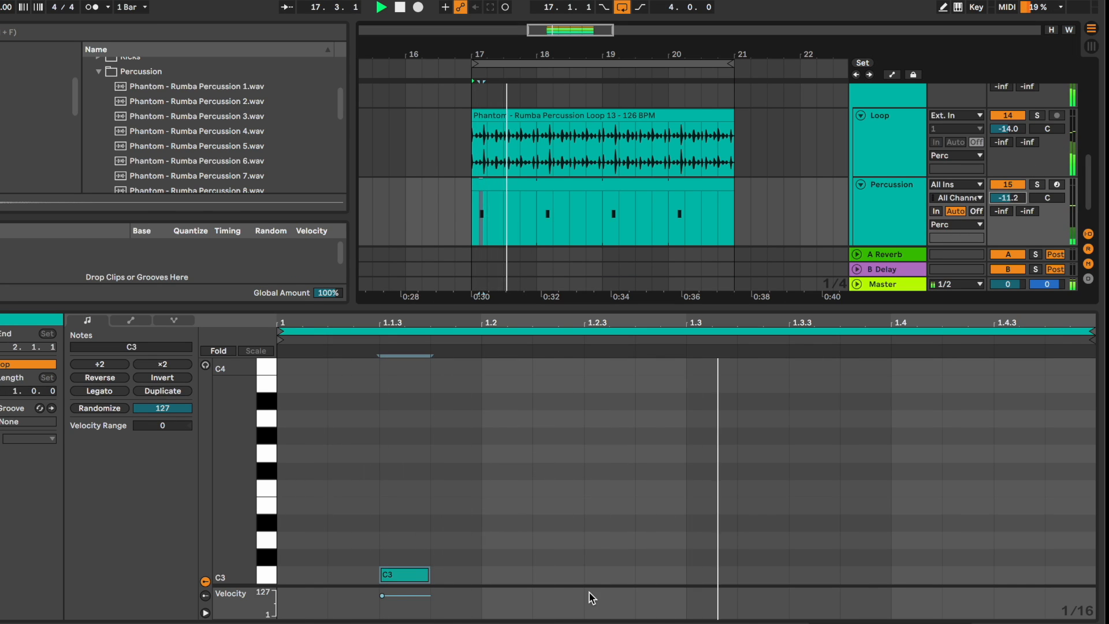
double_click(558, 574)
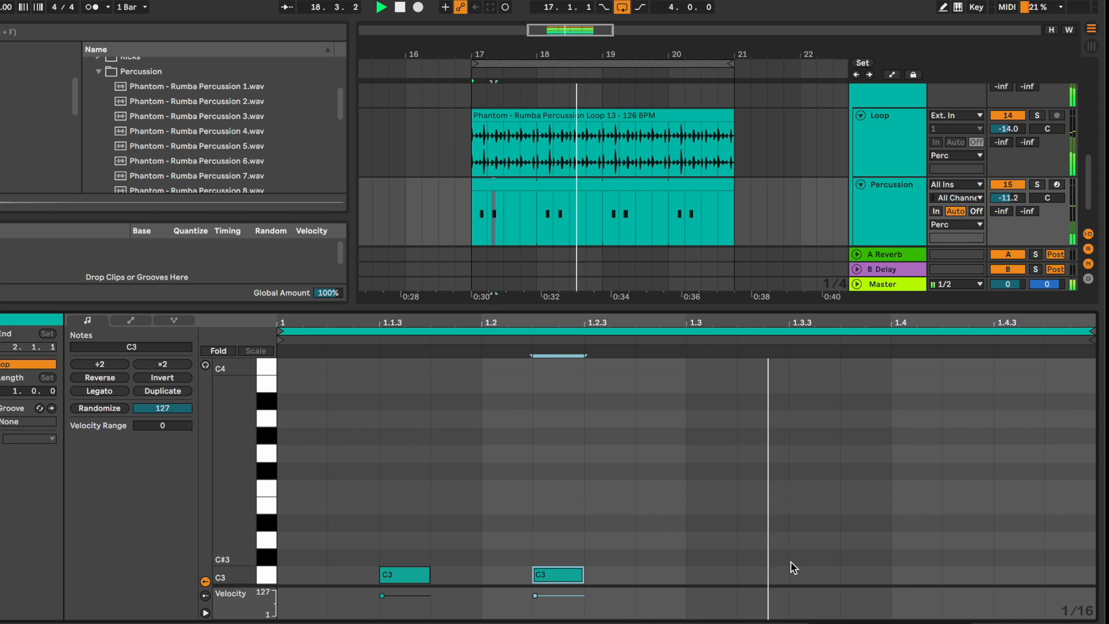
double_click(804, 574)
double_click(871, 575)
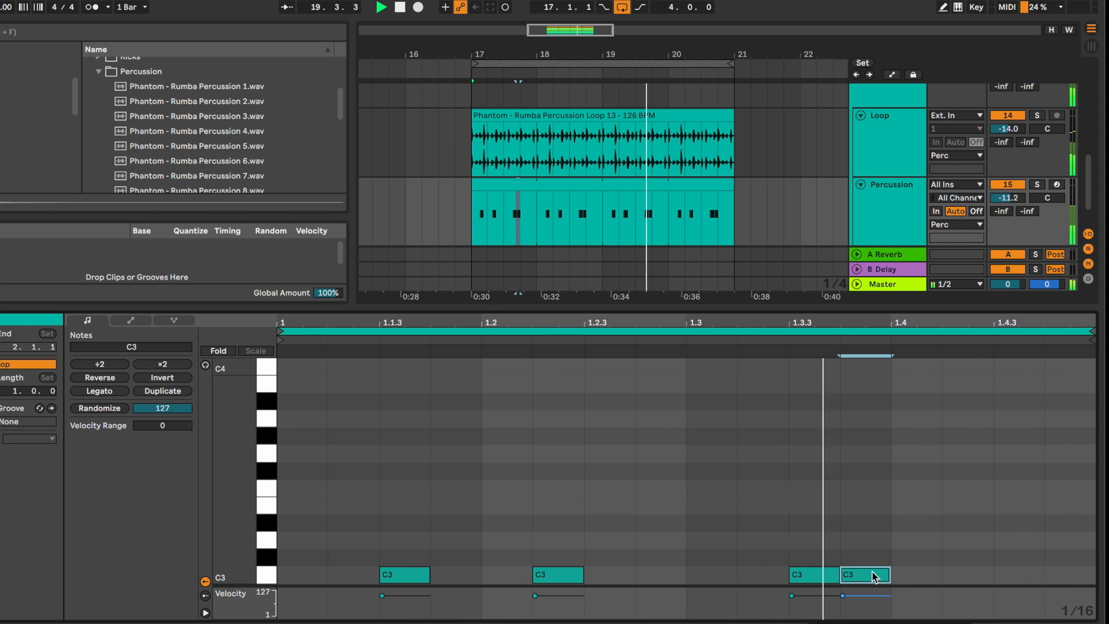
double_click(1016, 576)
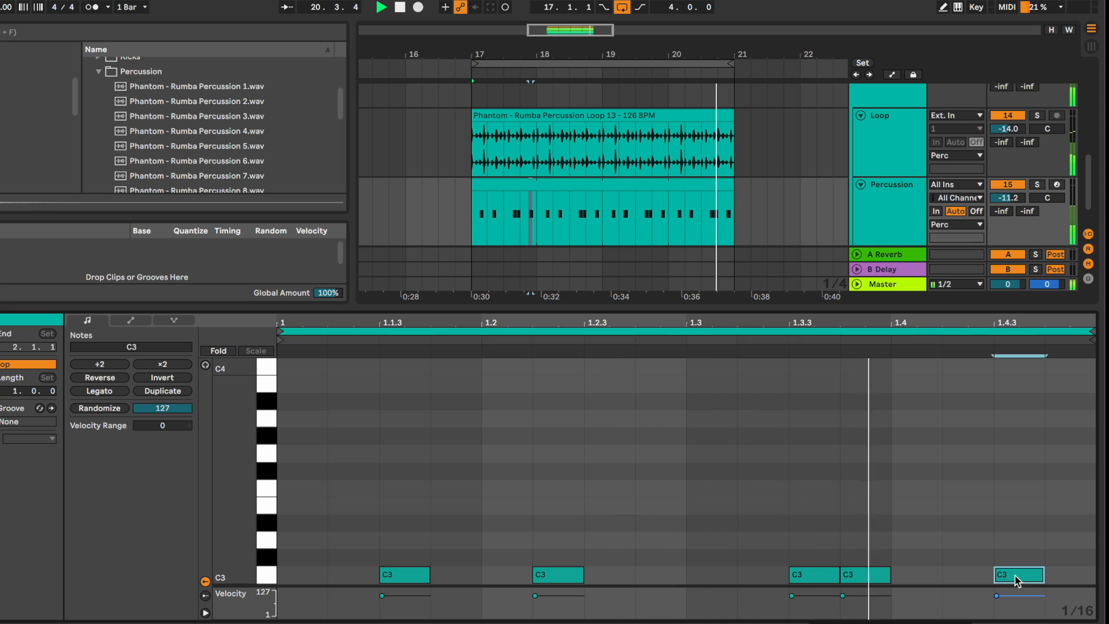
left_click_drag(1015, 577, 976, 583)
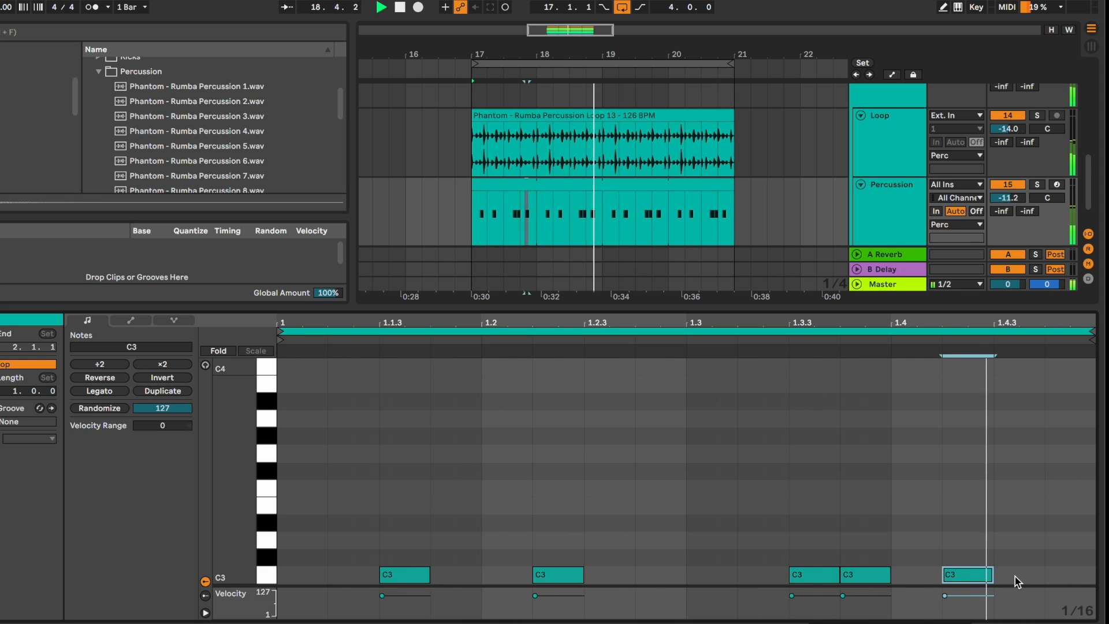
- Lower the velocity of the 1.3.3 note with Percussion soloed, and set the unsoloed track to -12.2 dB
left_click(1036, 184)
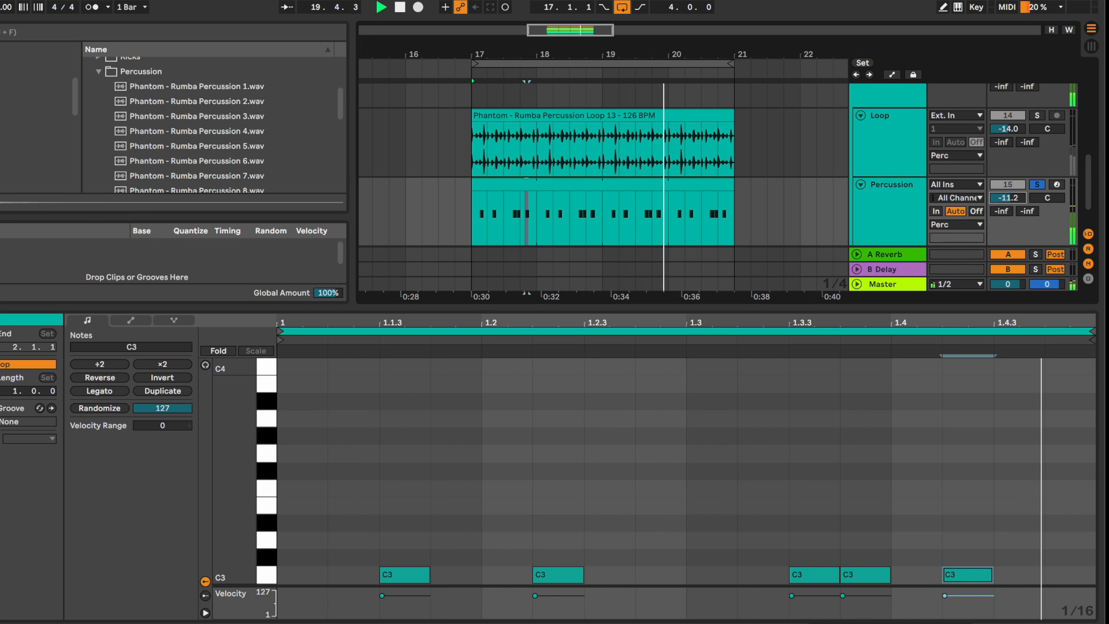
left_click(814, 575)
left_click_drag(791, 596, 792, 601)
key("s")
double_click(915, 220)
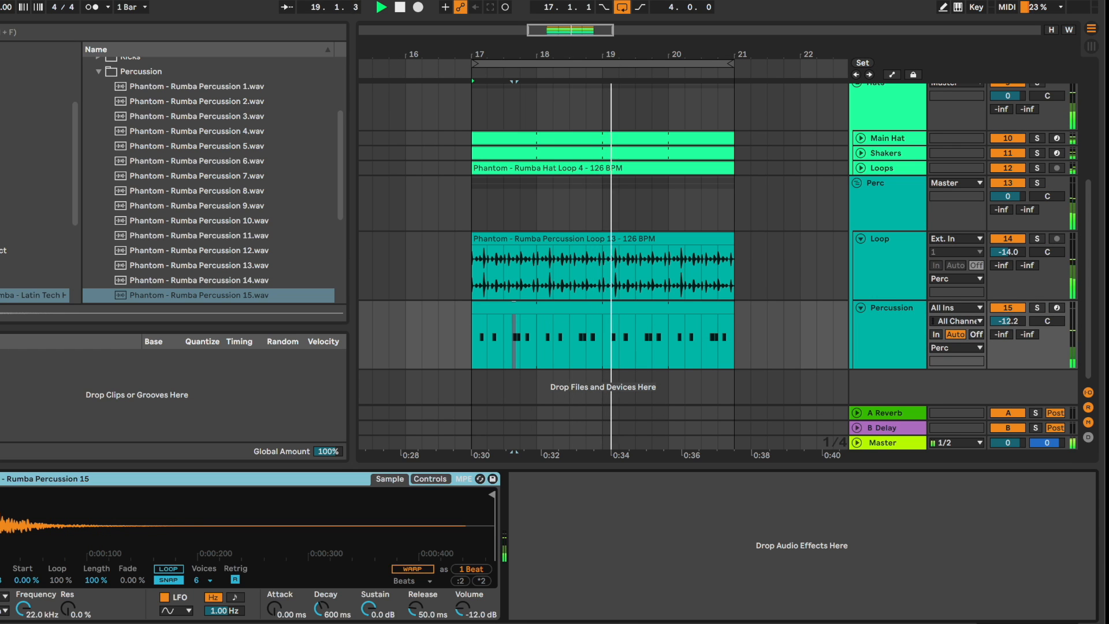
- Fold the Loop and Percussion tracks with the detail view hidden, and unfold the Main Hat track
key("super+alt+l")
left_click(904, 497)
left_click(897, 432, "shift")
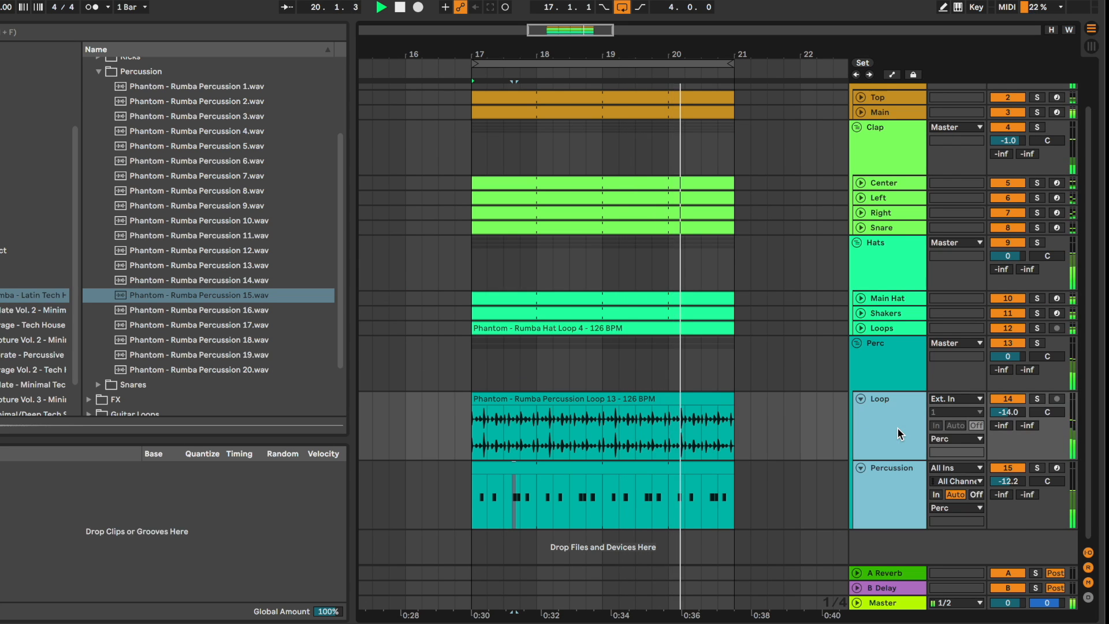
key("u")
left_click(860, 346)
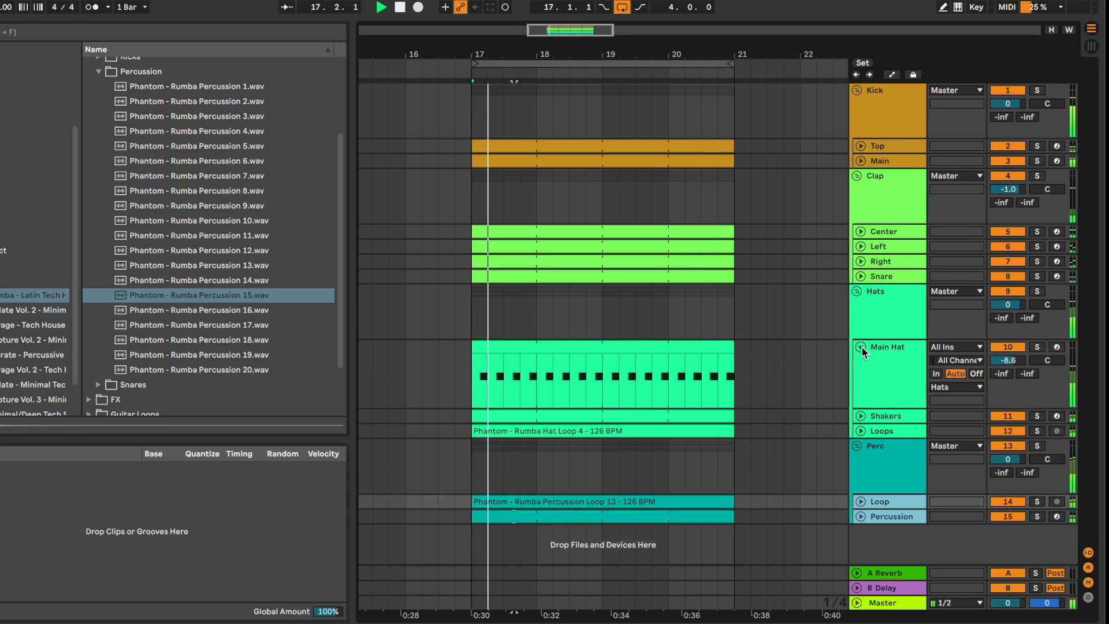
- Stop playback, show the Main Hat's Simpler and open the Hihats - Open folder of the Rumba drum one-shots
key("space")
double_click(899, 365)
scroll(217, 186, "up", 3)
left_click(172, 108)
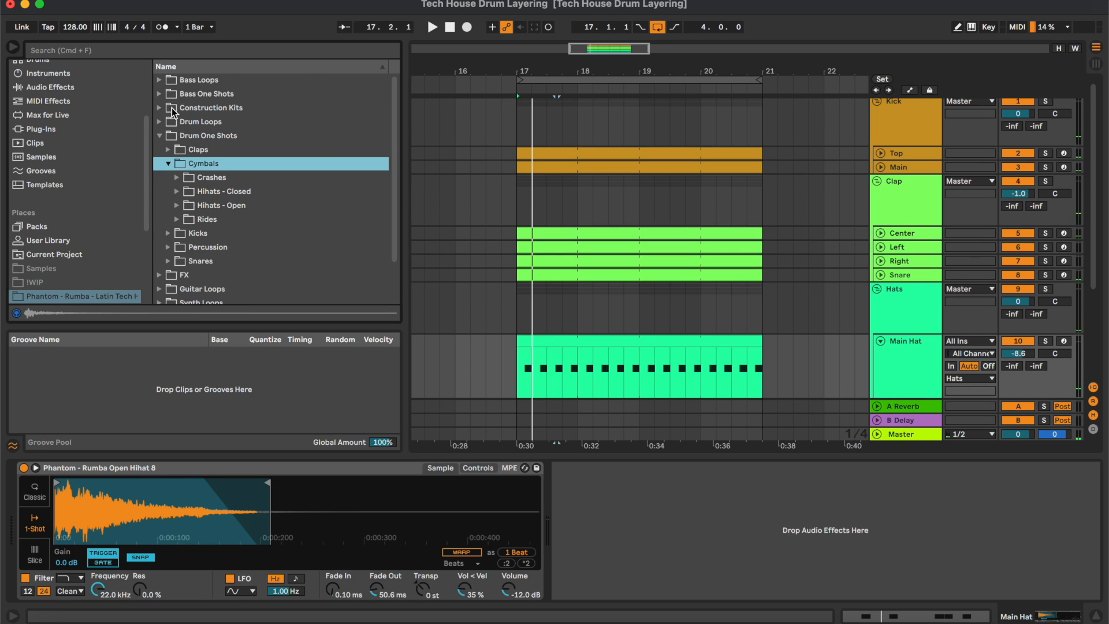
left_click(185, 205)
scroll(305, 171, "down", 3)
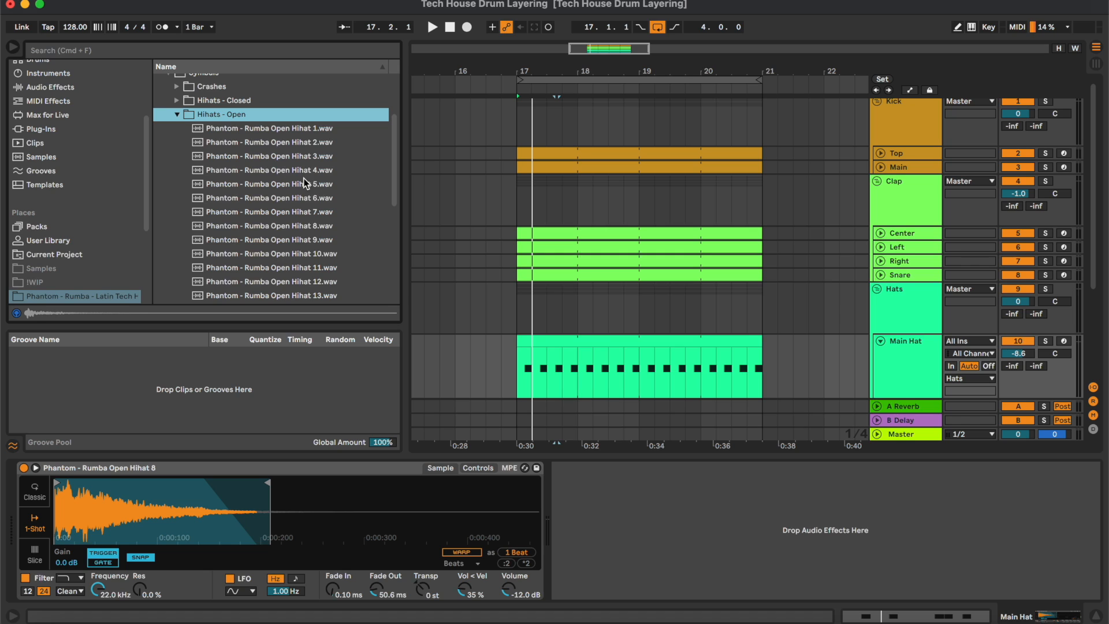
- Replace the Main Hat sample with Phantom - Rumba Open Hihat 5 and play the loop to hear it
left_click(305, 171)
key("Down")
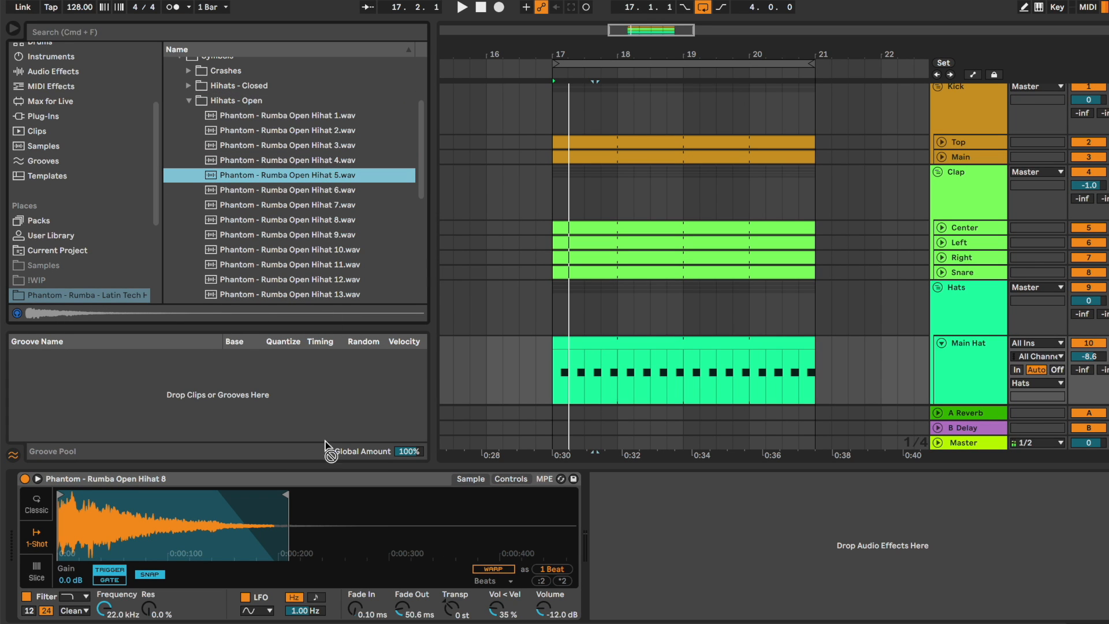
left_click_drag(326, 447, 322, 530)
key("space")
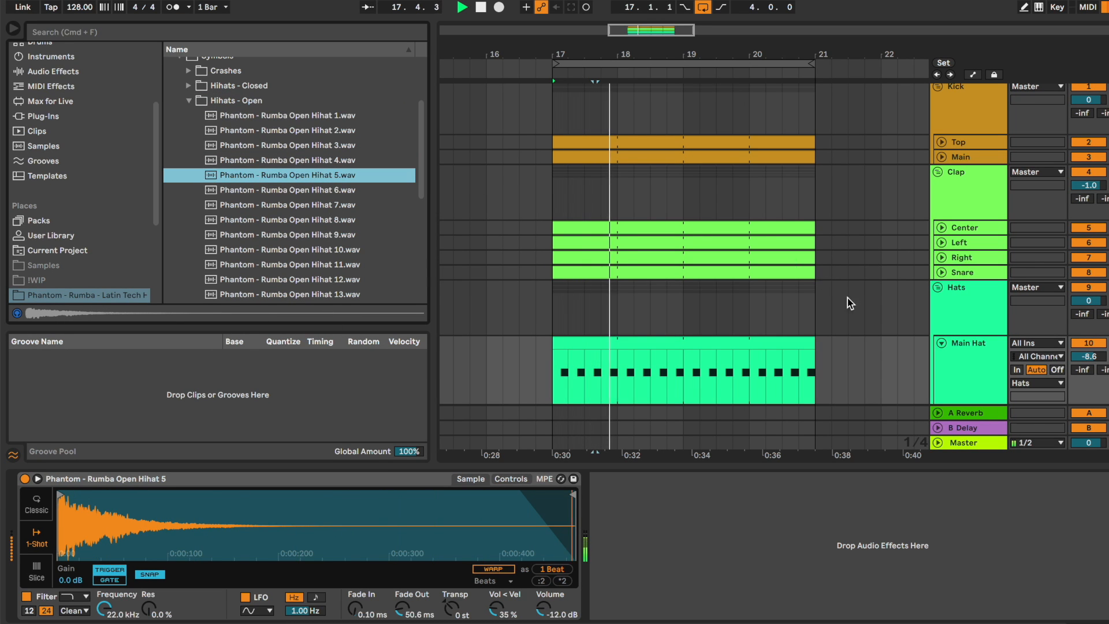
- Fold the Main Hat track during playback and select the Perc group
left_click(957, 344)
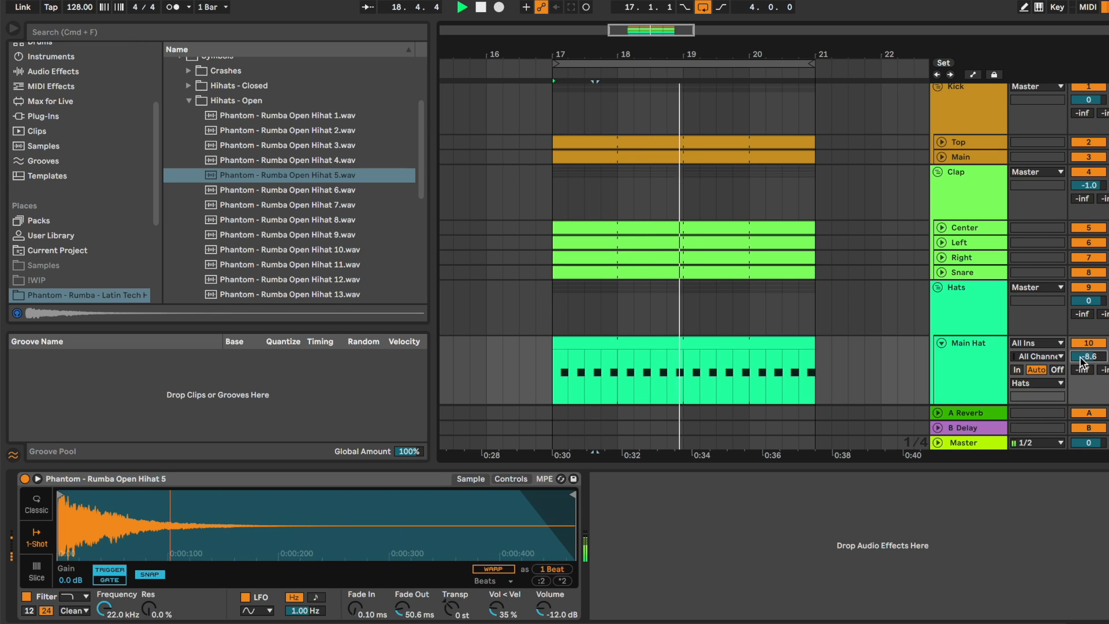
left_click(941, 343)
scroll(941, 343, "down", 3)
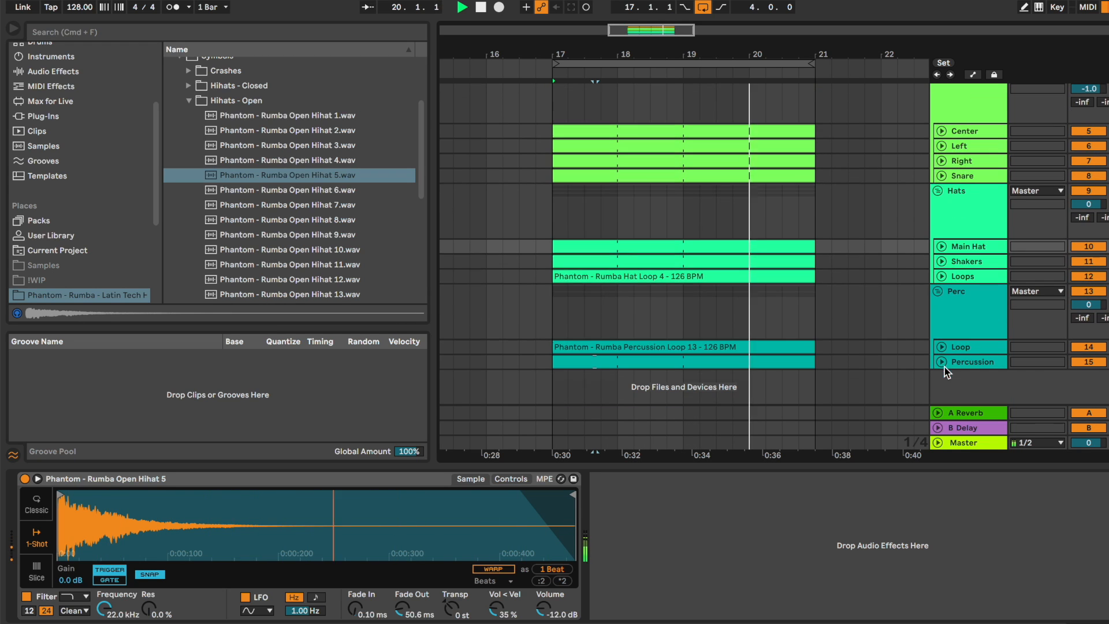
left_click(972, 310)
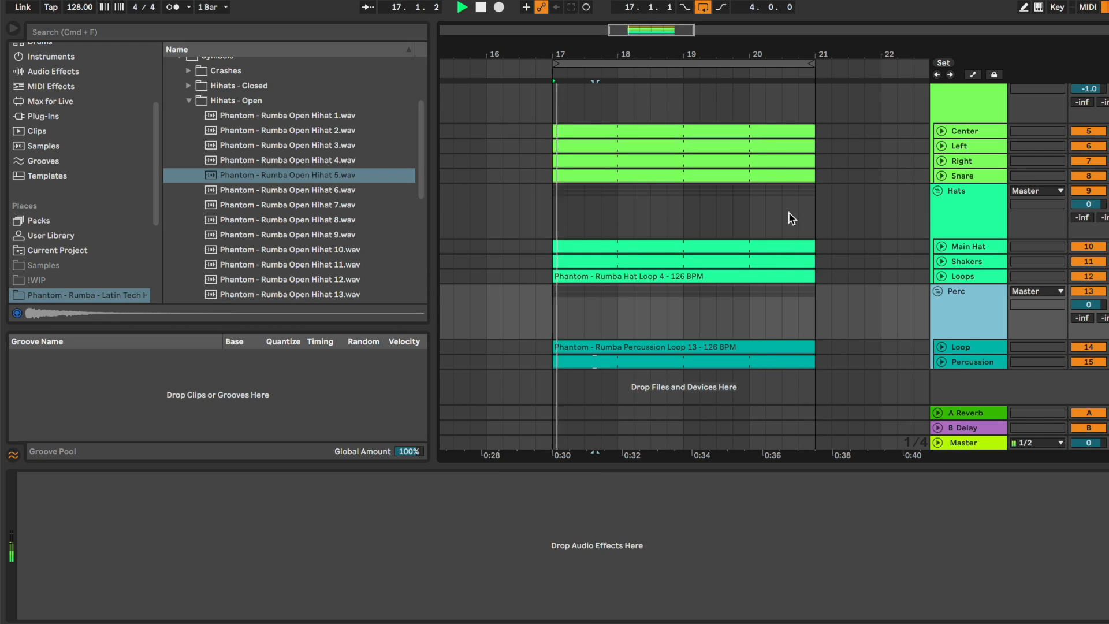
- Audition Phantom - Rumba Open Hihat 8 and 10 on the Main Hat track and load Open Hihat 11 into its Simpler
left_click(947, 247)
left_click(309, 224)
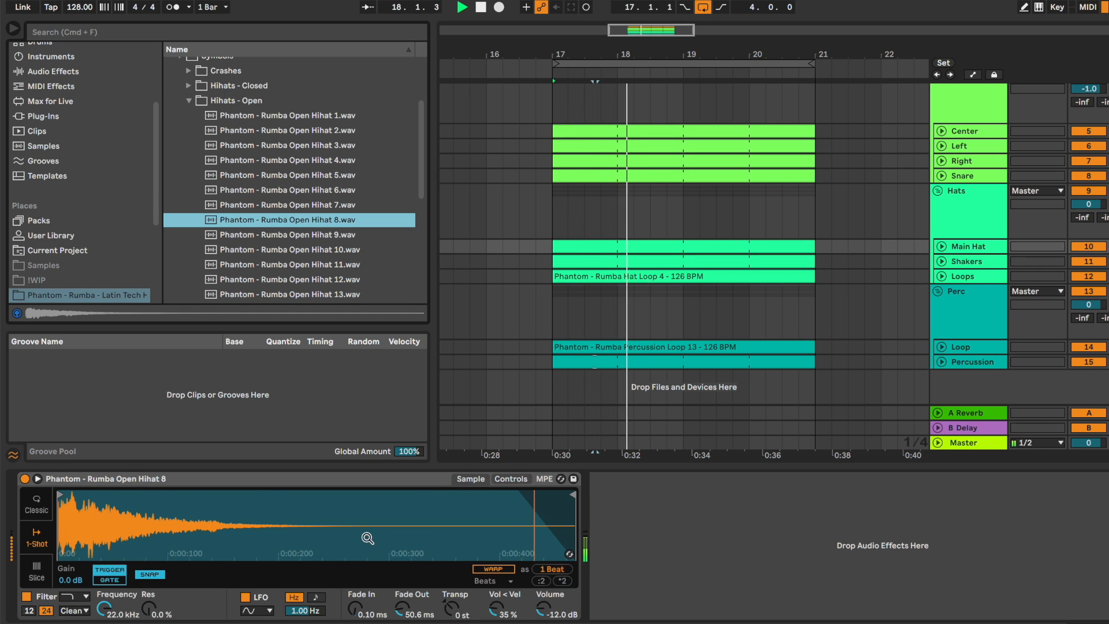
left_click(329, 249)
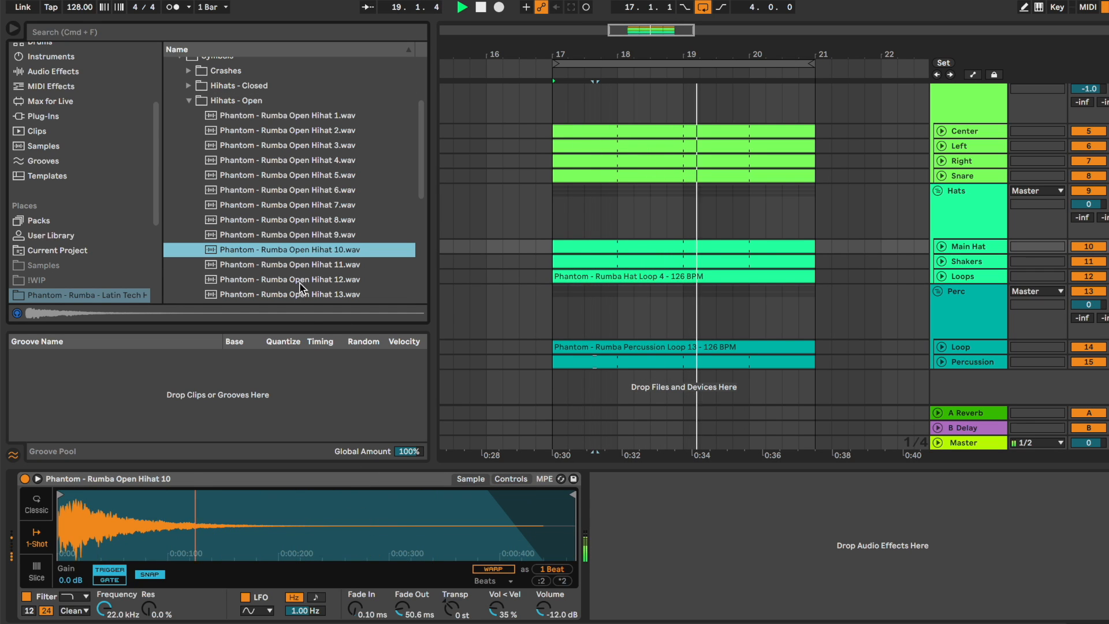
key("Down")
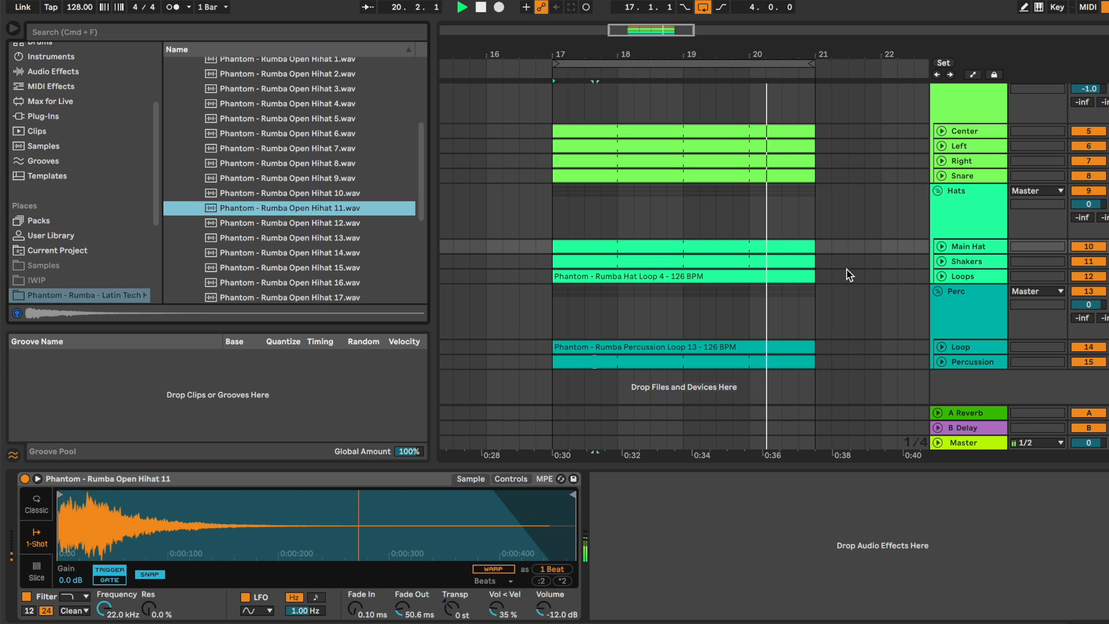
- Lower the Main Hat track's volume slightly and fold the track again with the detail view hidden
left_click(942, 246)
left_click_drag(1089, 262, 1089, 267)
left_click(959, 273)
key("u")
left_click(732, 225)
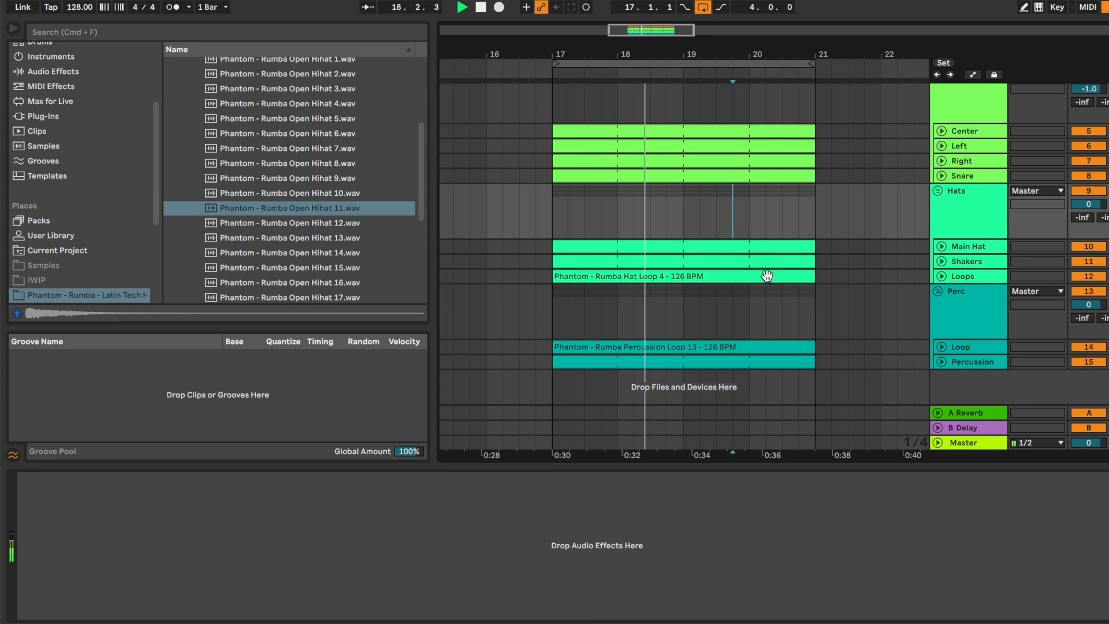
scroll(869, 277, "up", 2)
key("super+alt+l")
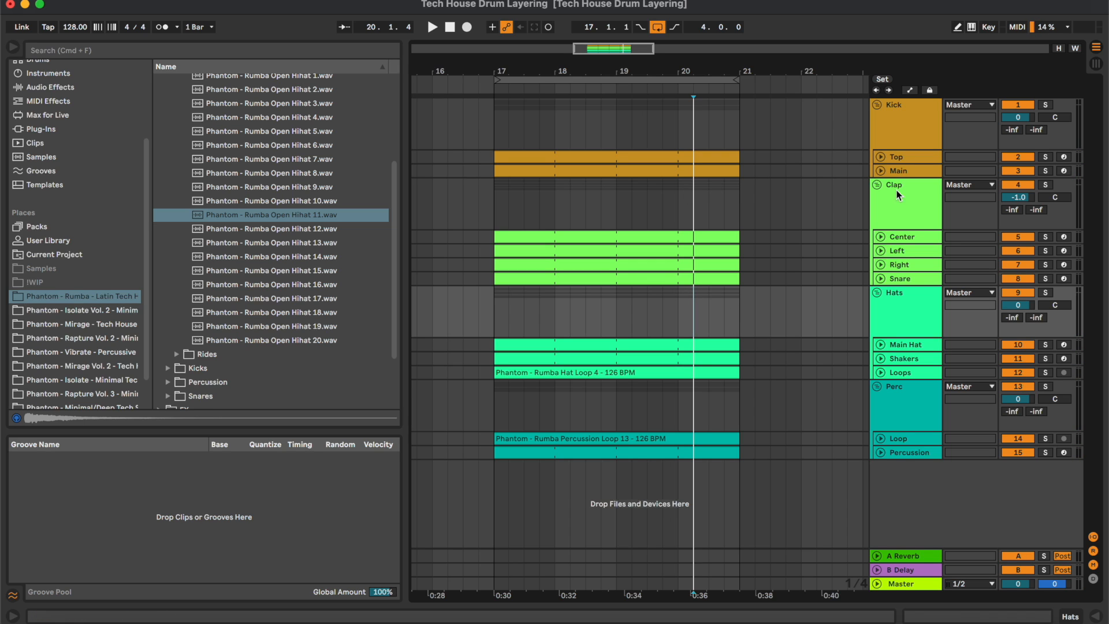
- Review the devices on the Center, Left, Right and Snare tracks of the Clap group and hide the detail view
double_click(907, 239)
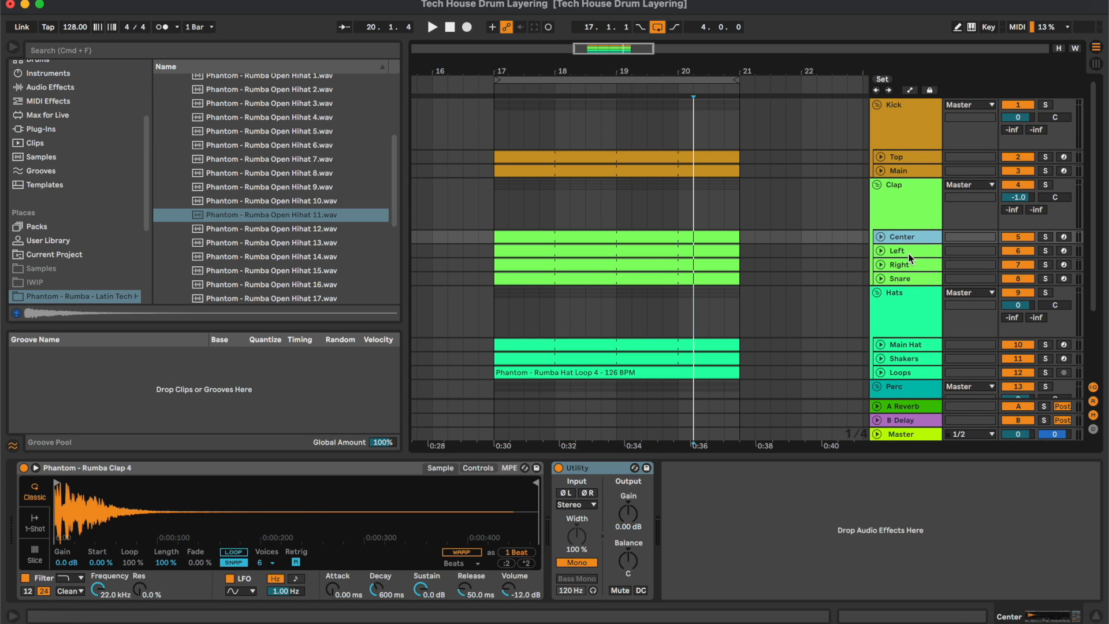
left_click(908, 252)
left_click(910, 267)
left_click(909, 280)
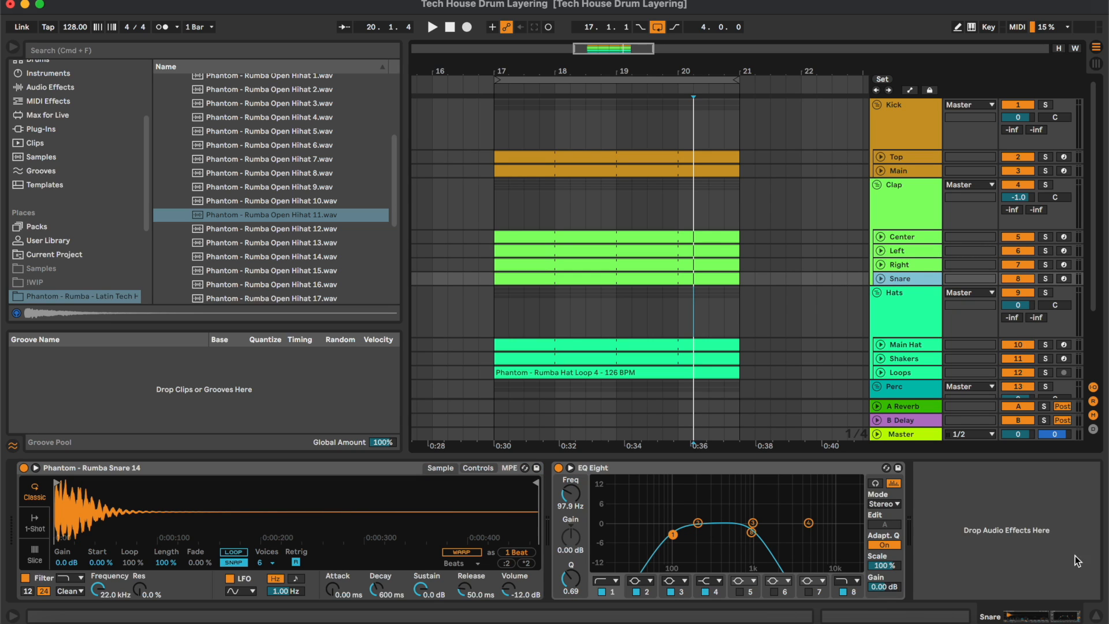
left_click(1095, 616)
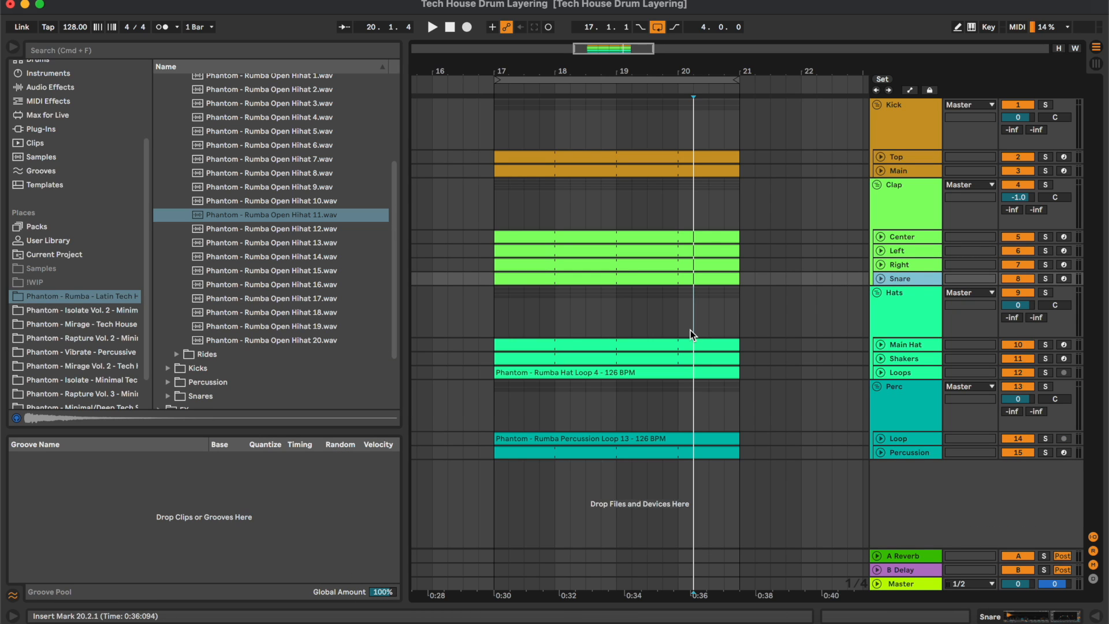
left_click(684, 316)
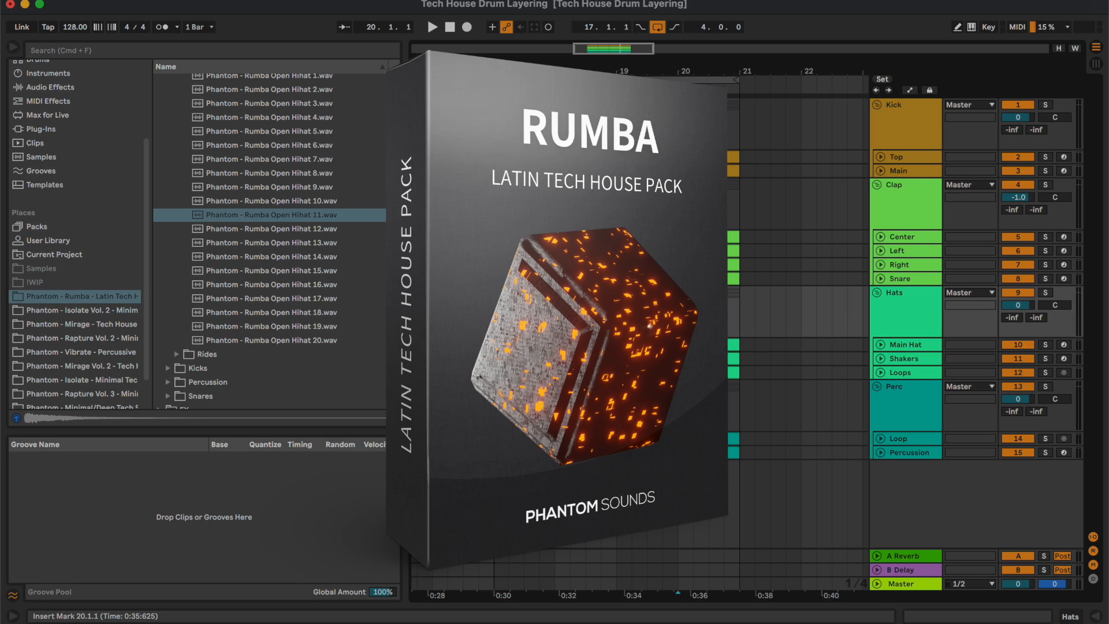